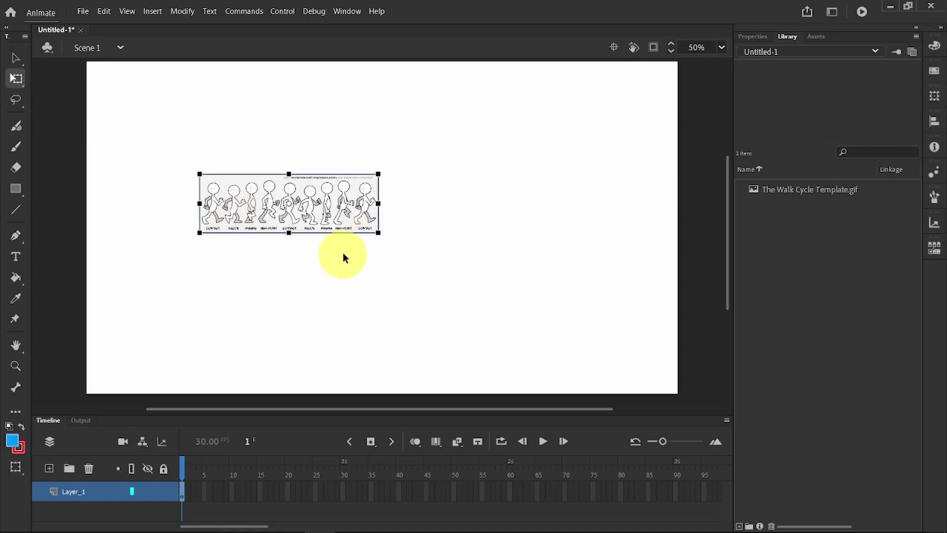
Enlarge the walk cycle image to about 1508 by 494 px and move it to about X 238, Y 245 on the stage
left_click_drag(377, 232, 594, 335)
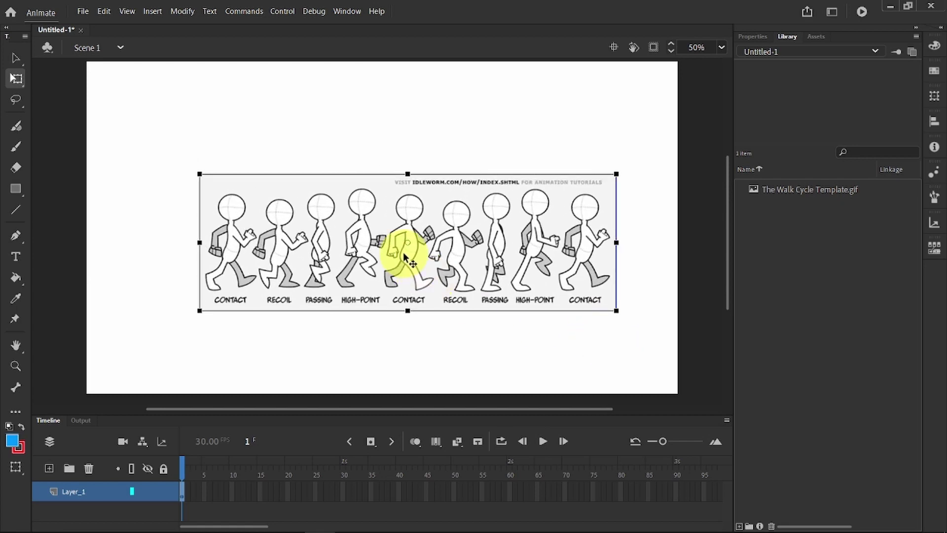
left_click_drag(404, 254, 340, 200)
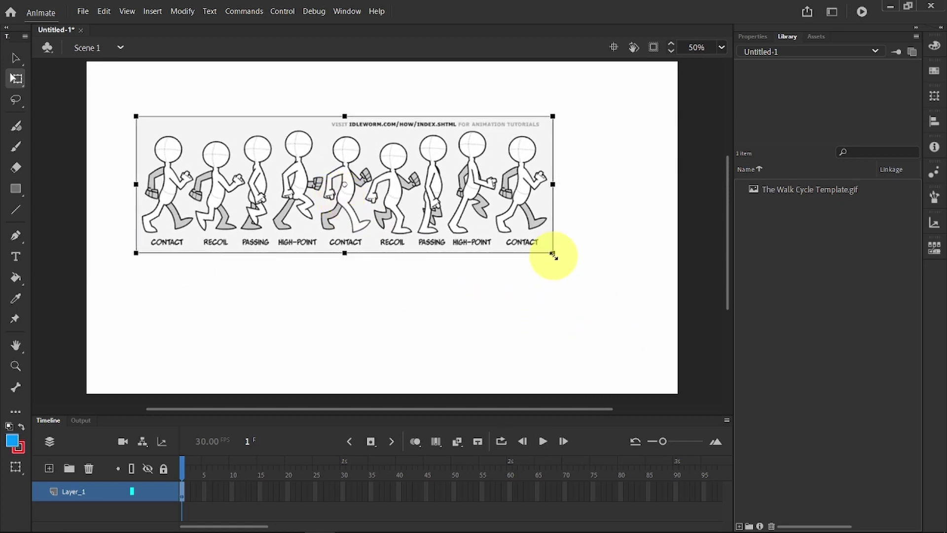
left_click_drag(553, 255, 599, 289)
left_click_drag(384, 211, 408, 231)
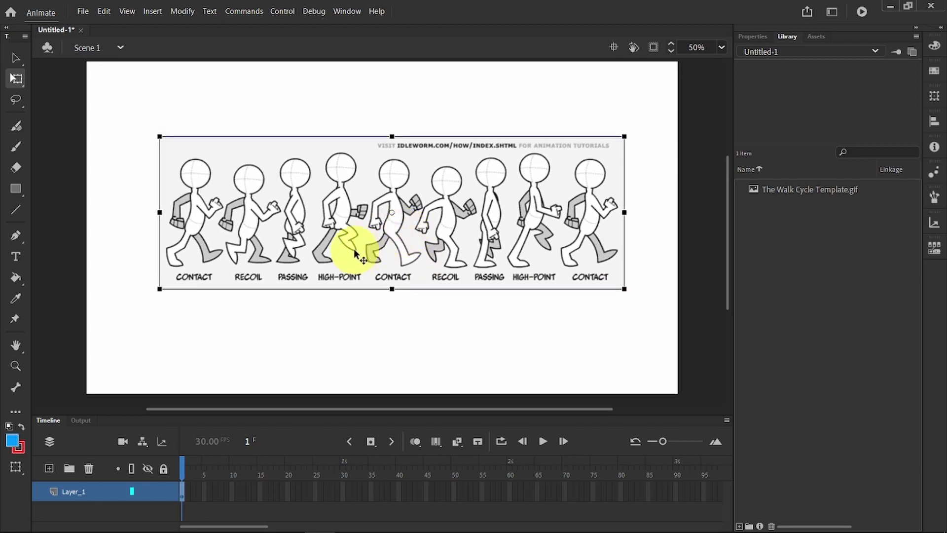
Convert the walk cycle image to a Graphic symbol named walkCycle
left_click(753, 36)
right_click(280, 160)
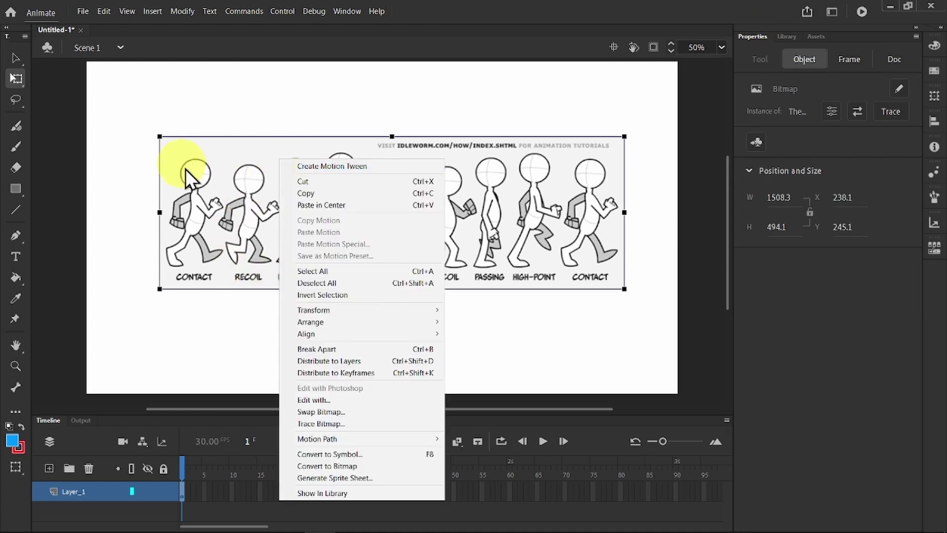
left_click(219, 186)
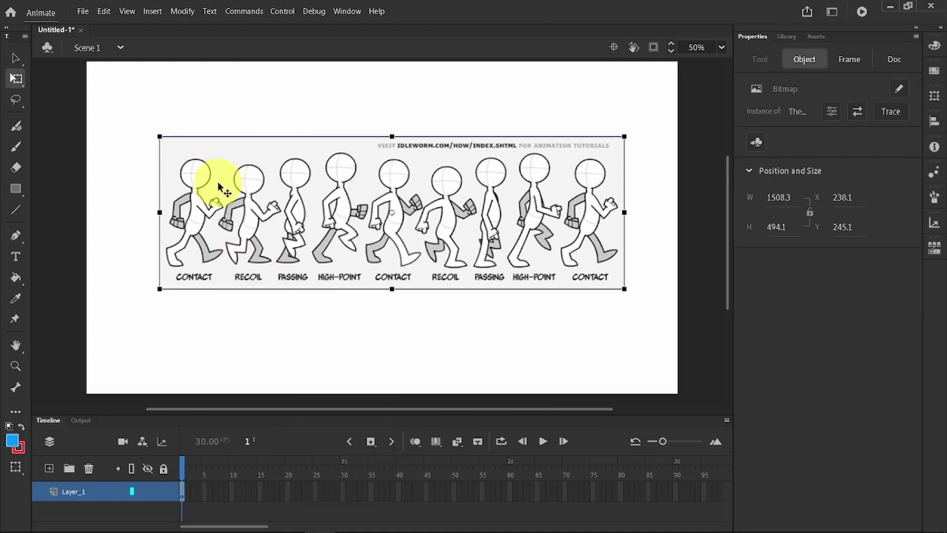
left_click(185, 10)
left_click(197, 39)
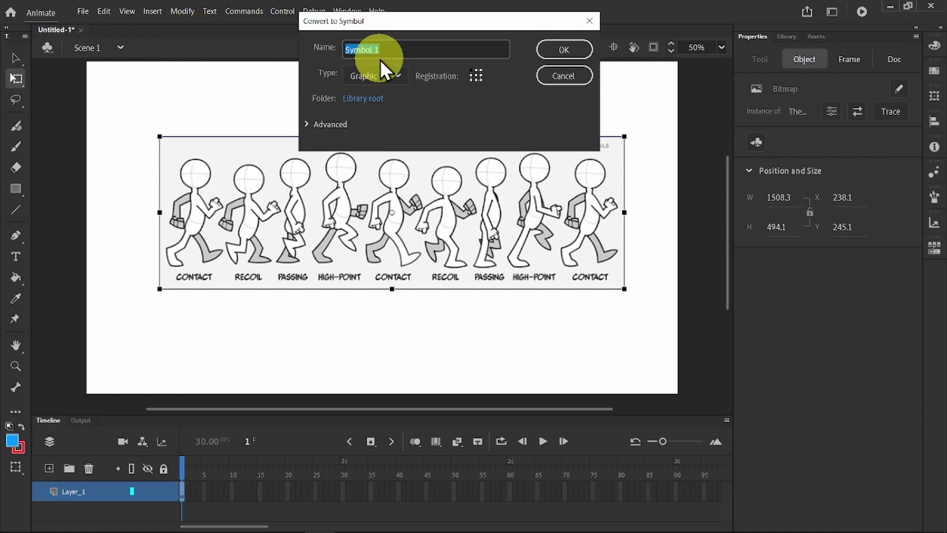
type("walki")
type("ycle")
key("Return")
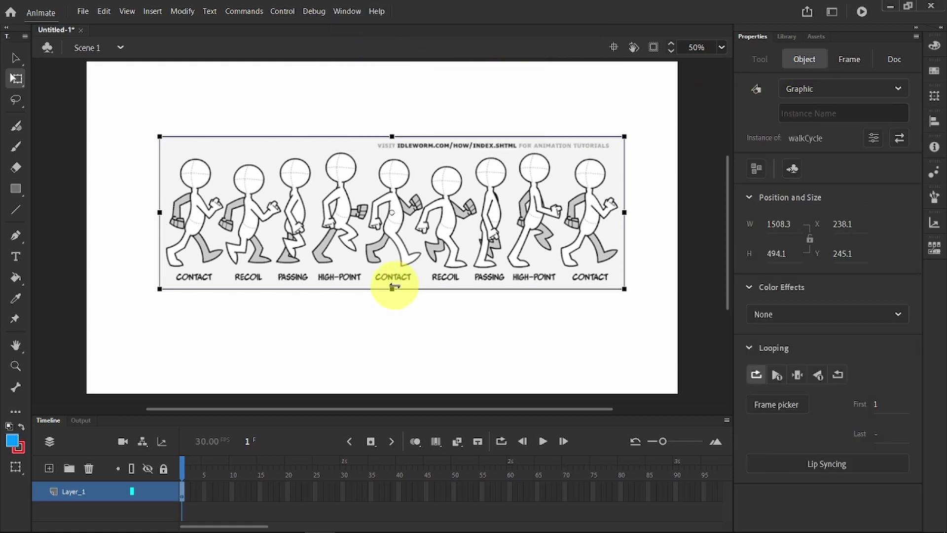
Open the walkCycle symbol for editing and rename its layer as ref
double_click(266, 212)
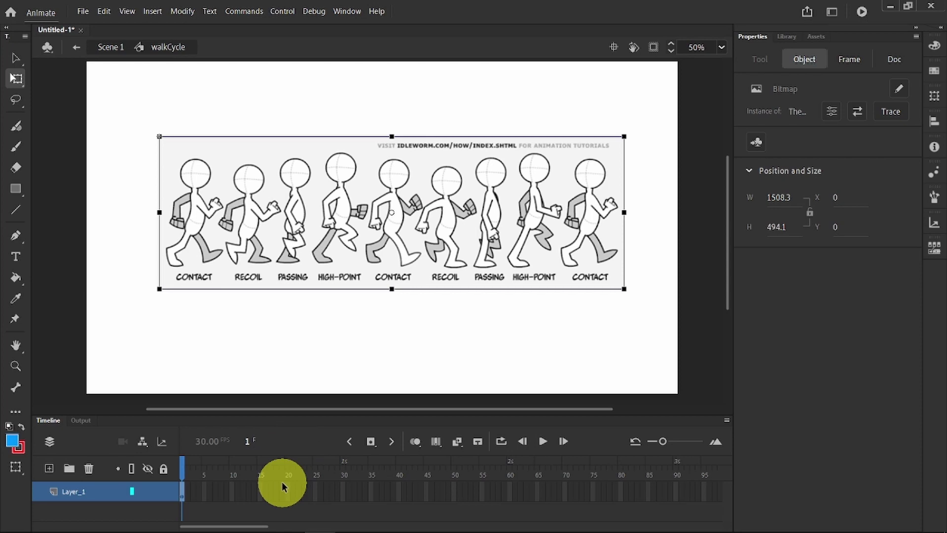
double_click(63, 492)
type("ref")
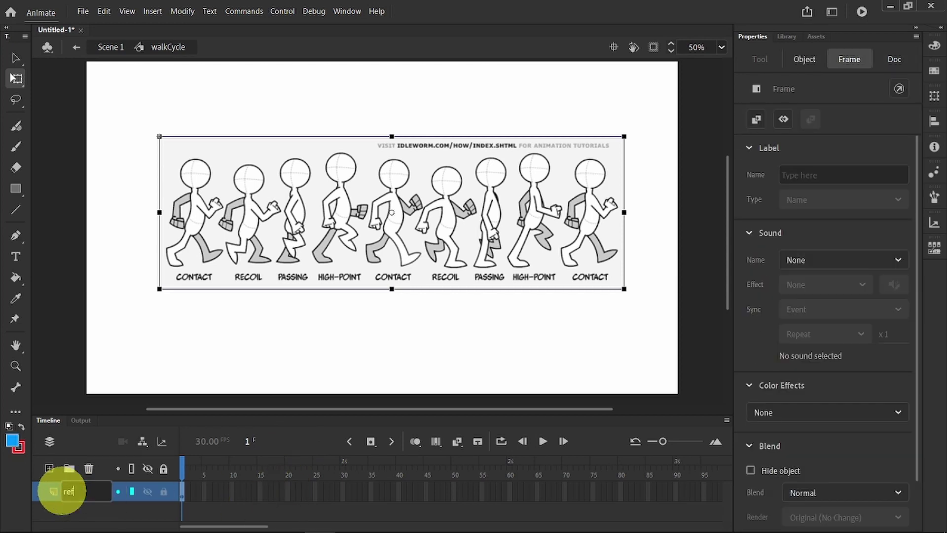
key("Return")
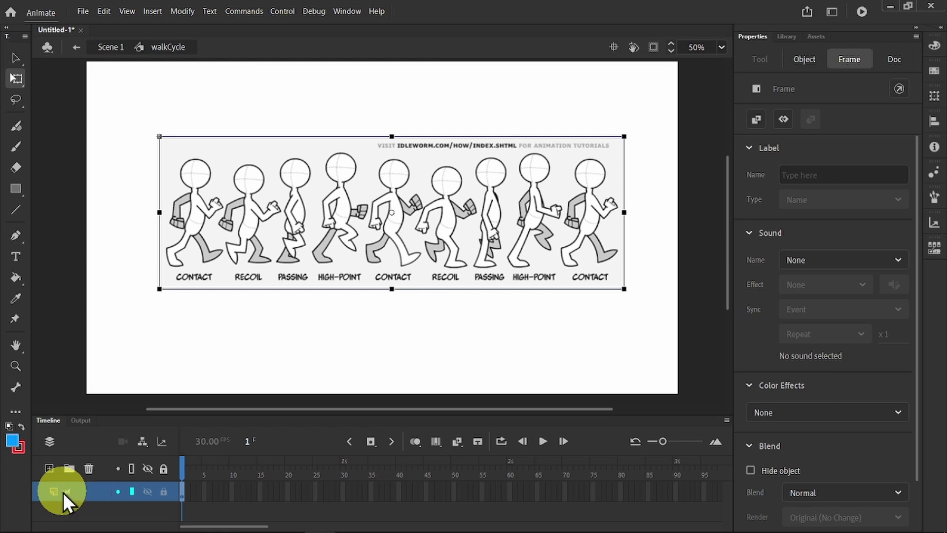
Add two new layers above the ref layer and enlarge the timeline area so all layers show
left_click(48, 467)
left_click(47, 467)
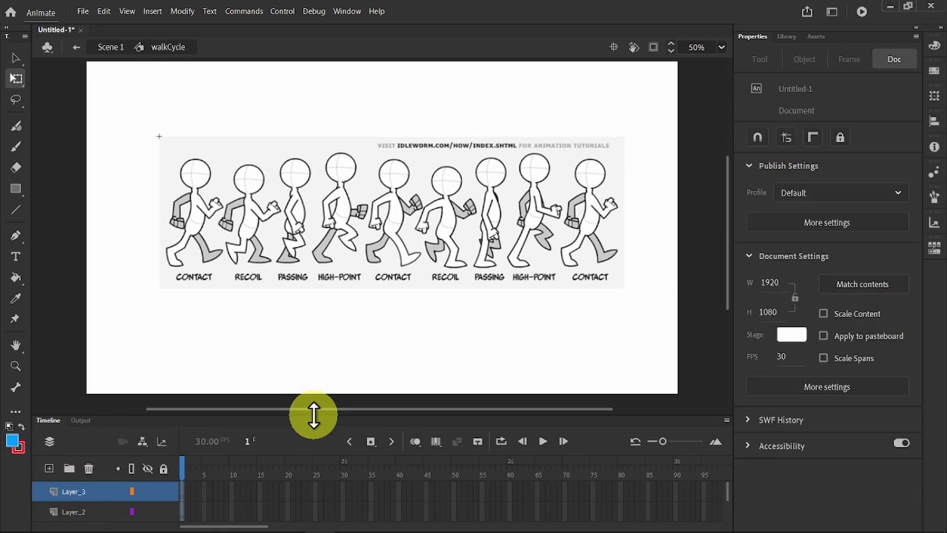
left_click_drag(314, 414, 313, 355)
Extend Layer_2 to frame 16 and paint a single blue dot on it with the Classic Brush as a position marker
left_click(72, 458)
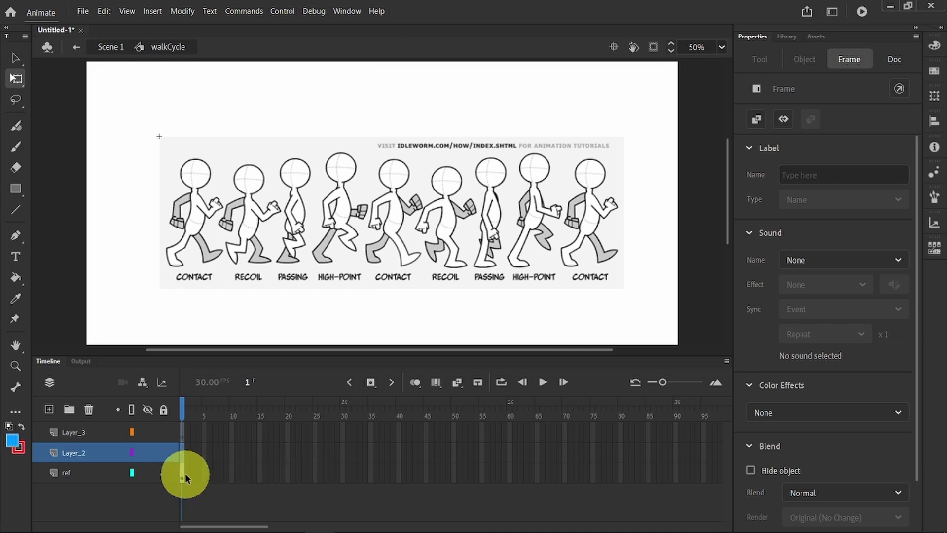
left_click(164, 466)
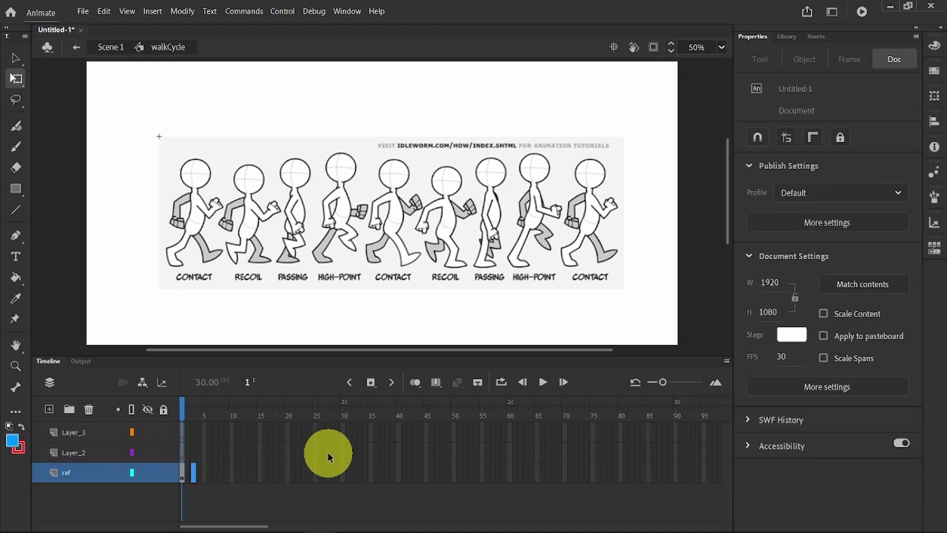
right_click(265, 456)
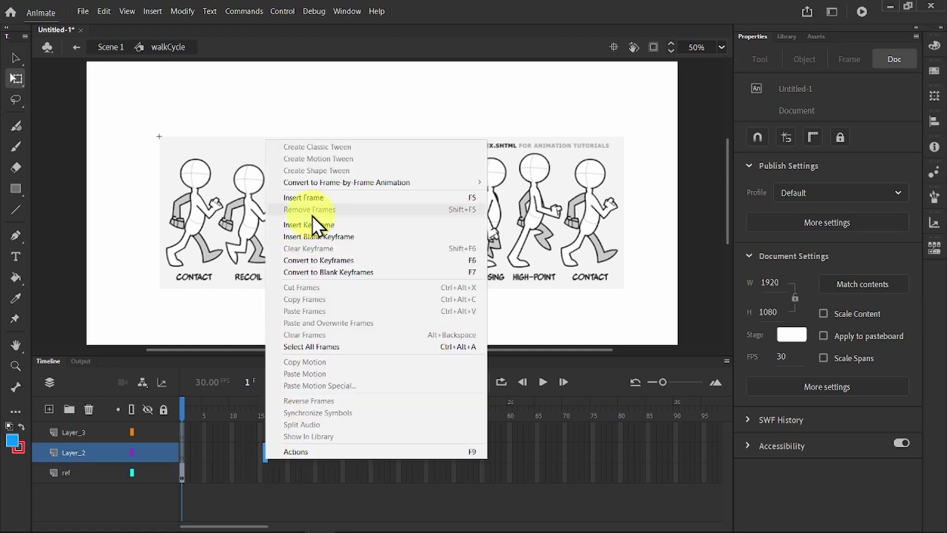
left_click(313, 200)
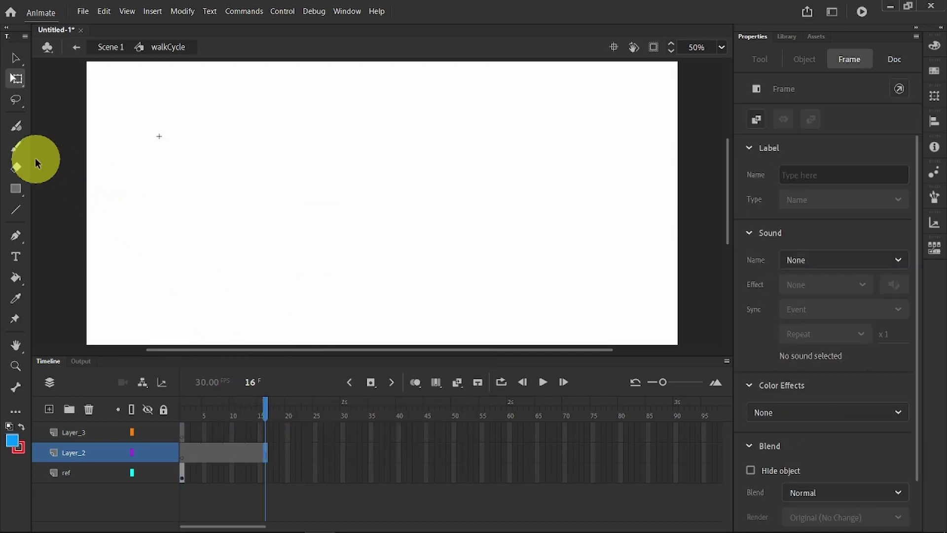
left_click(12, 150)
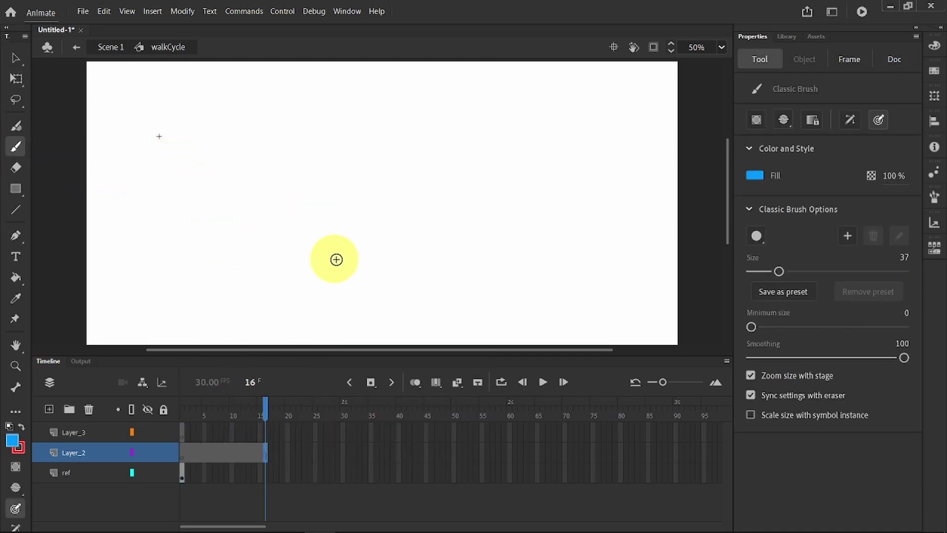
left_click(267, 240)
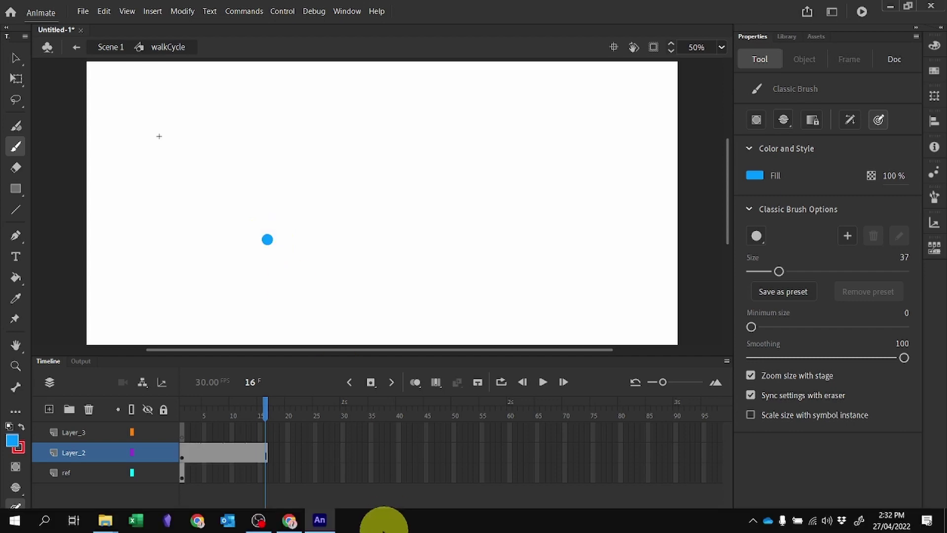
Insert a keyframe at frame 3 of the ref layer
left_click(191, 472)
right_click(191, 472)
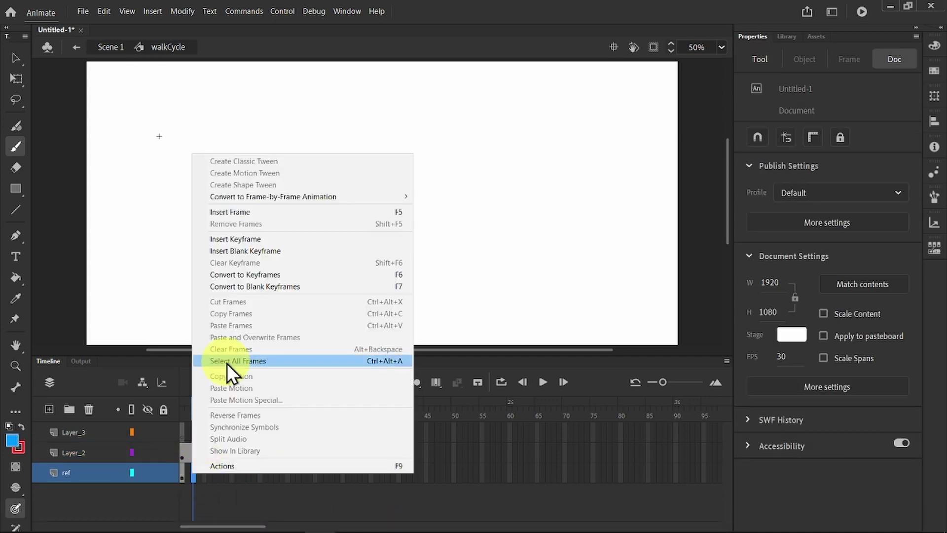
left_click(240, 241)
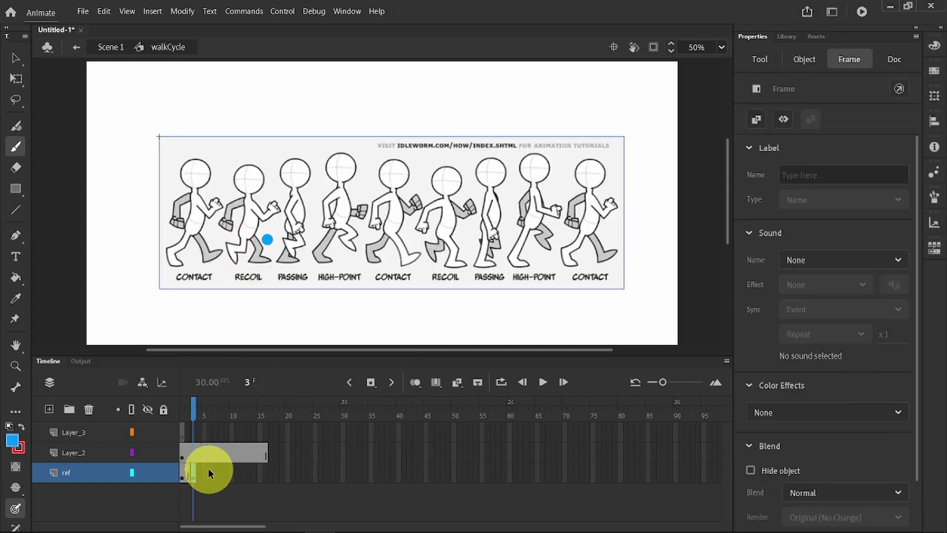
Move the ref image so the first Contact figure lines up with the blue dot in frame 1 and the first Recoil figure in frame 3
left_click(182, 410)
left_click(140, 362)
left_click(16, 58)
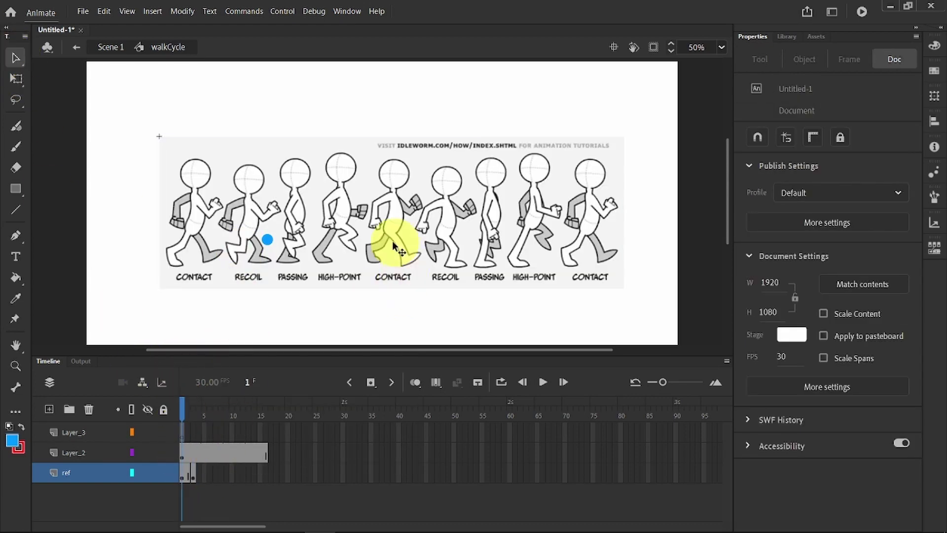
left_click_drag(386, 238, 443, 213)
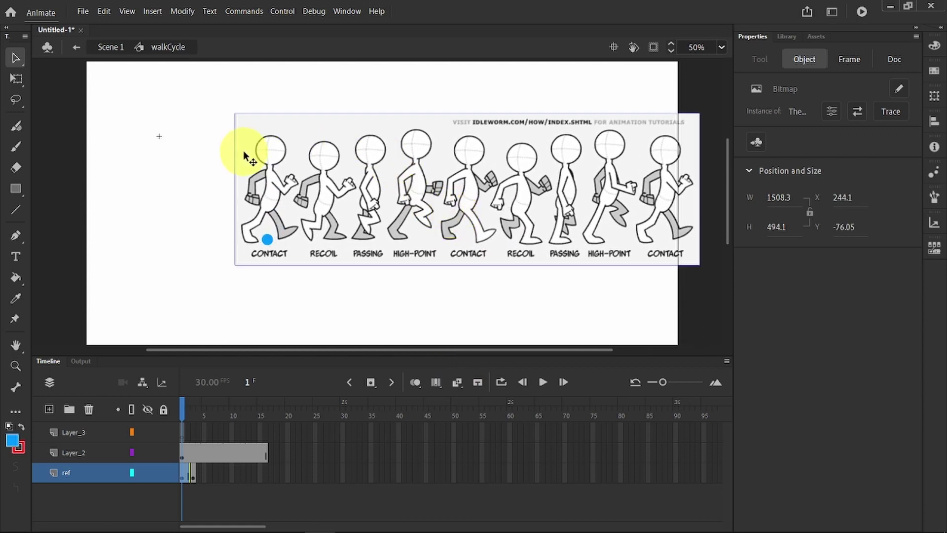
left_click(193, 473)
left_click_drag(320, 253, 343, 232)
Insert a keyframe at frame 5 of the ref layer and shift the image so the first Passing figure stands on the blue dot
right_click(203, 473)
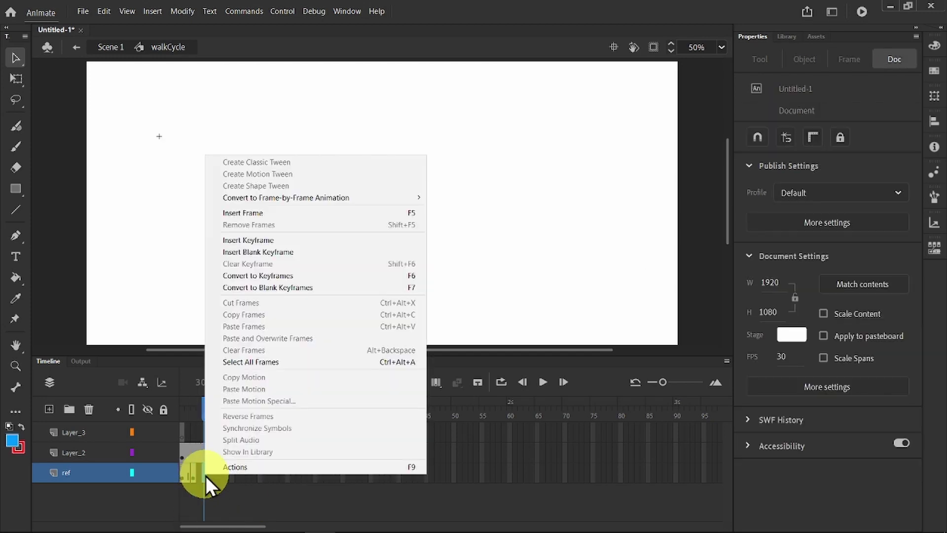
left_click(257, 240)
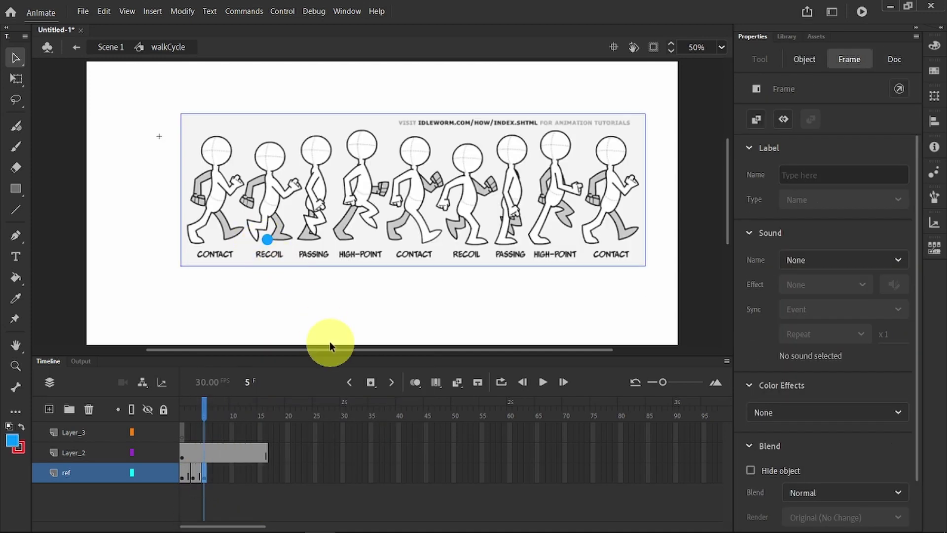
left_click_drag(391, 186, 350, 187)
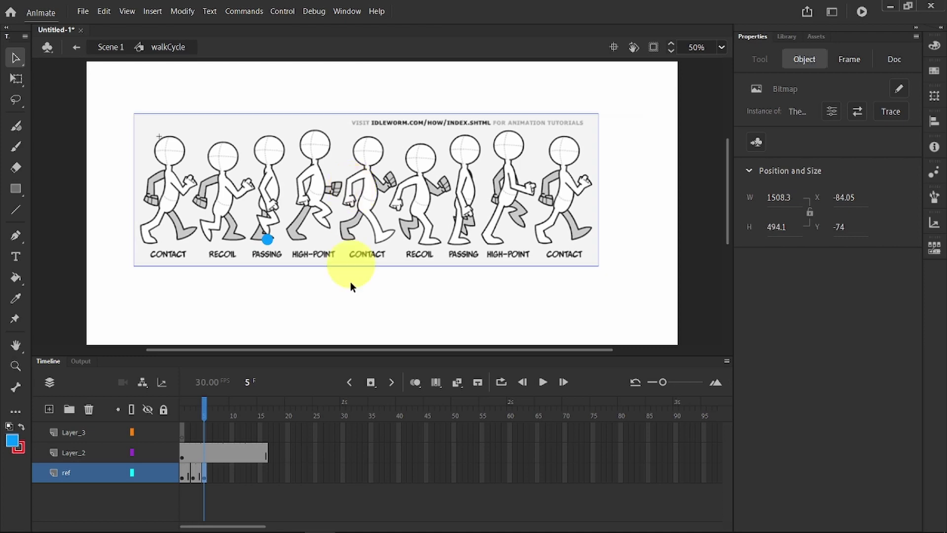
Insert a keyframe at frame 7 of the ref layer and shift the image so the first High-Point figure lines up with the blue dot
left_click(217, 475)
left_click(381, 232)
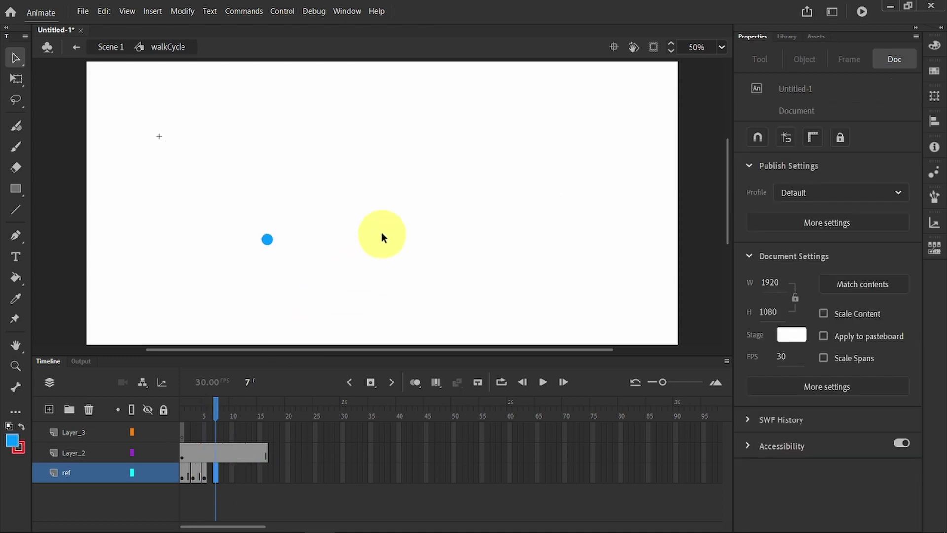
right_click(214, 476)
left_click(288, 239)
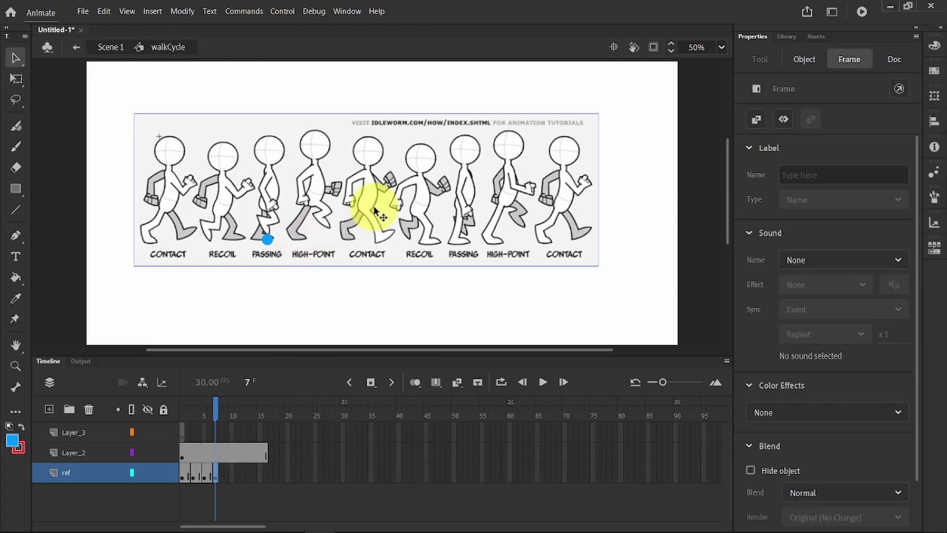
left_click_drag(444, 203, 411, 202)
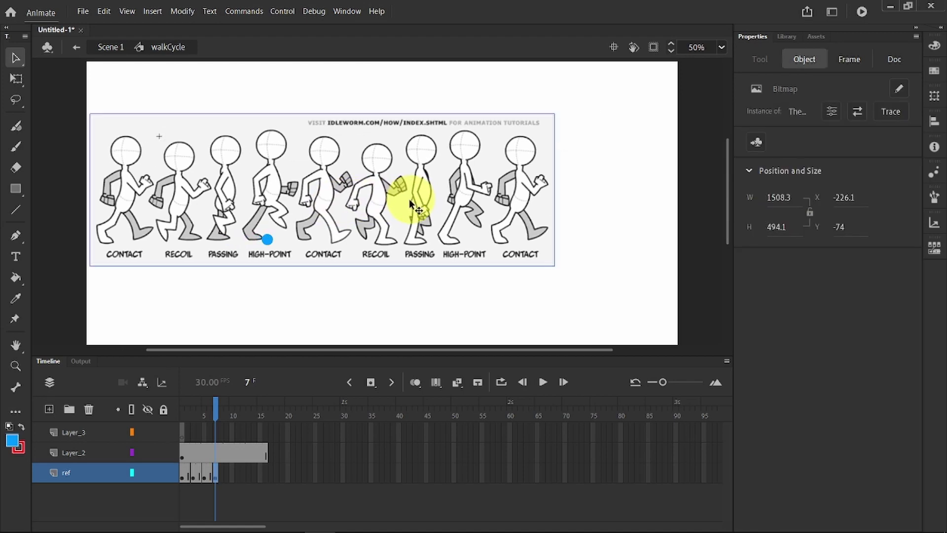
Insert a keyframe at frame 9 of the ref layer and shift the image so the second Contact figure lines up with the blue dot
left_click(226, 475)
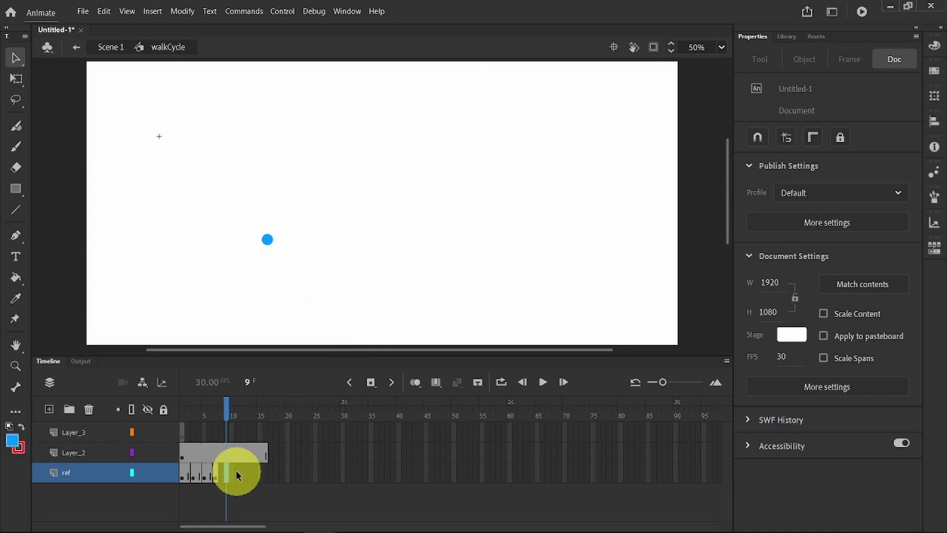
right_click(227, 473)
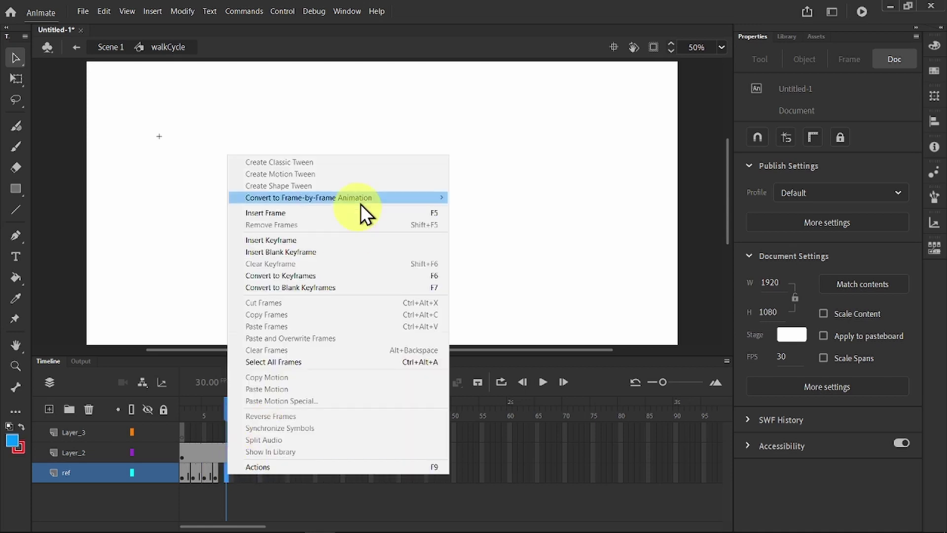
left_click(362, 240)
left_click_drag(408, 179, 380, 191)
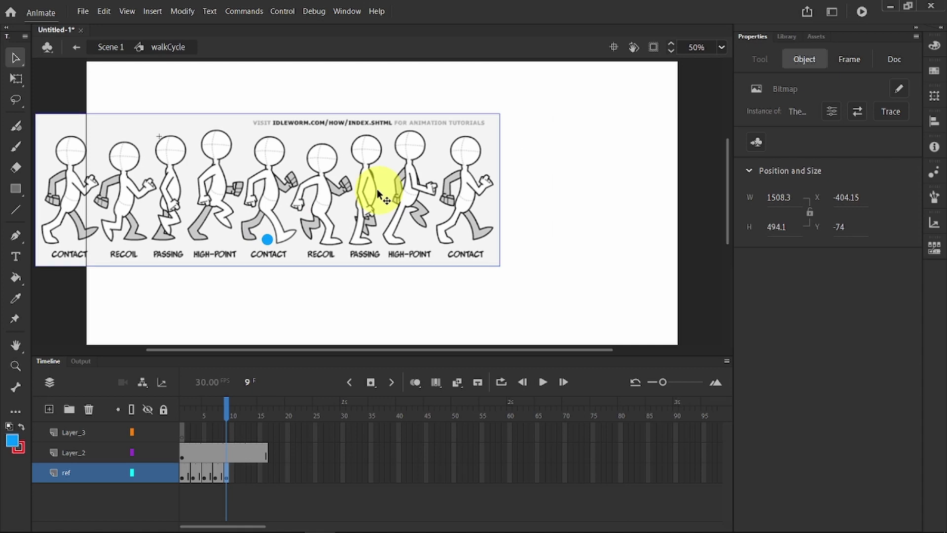
Insert a keyframe at frame 11 of the ref layer and shift the image so the second Recoil figure stands on the blue dot
left_click(238, 473)
right_click(240, 475)
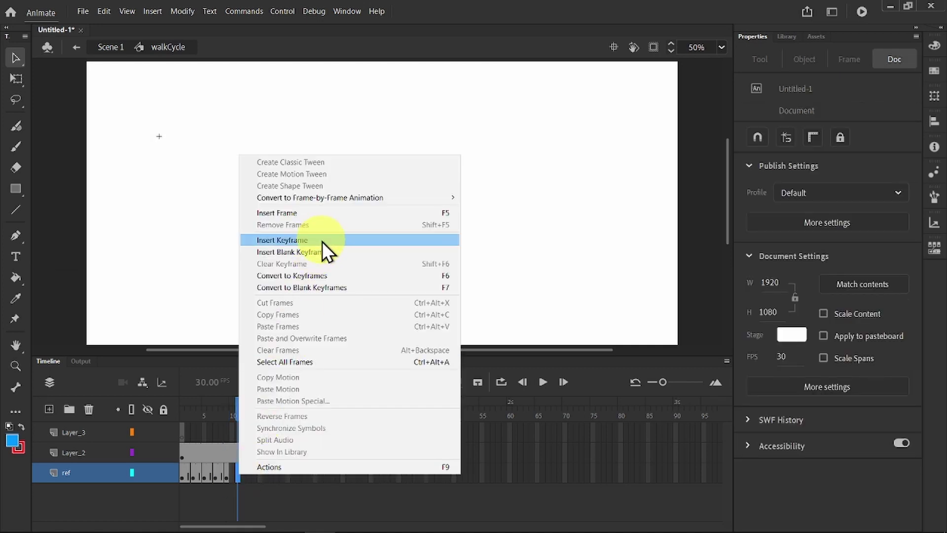
left_click(322, 240)
left_click_drag(387, 211, 337, 207)
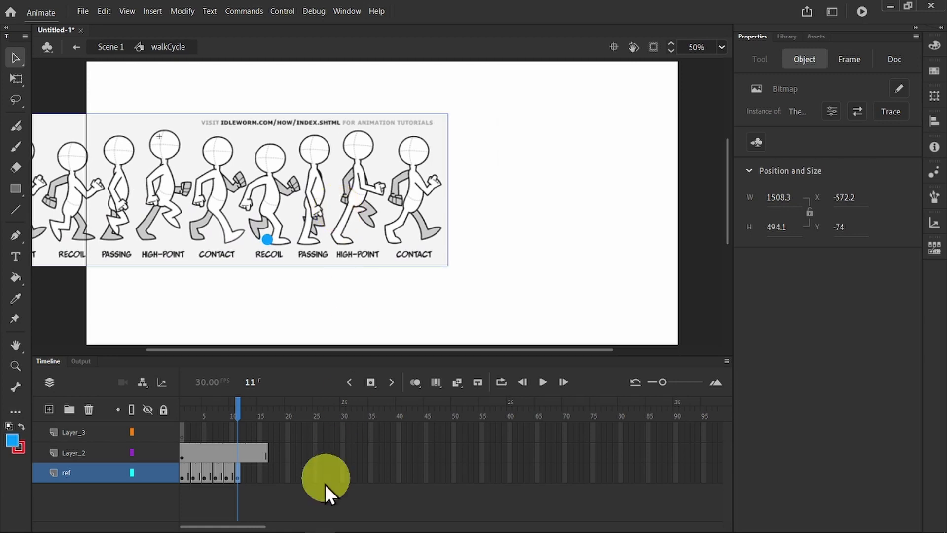
Insert a keyframe at frame 13 of the ref layer and shift the image so the second Passing figure lines up with the blue dot
left_click(245, 475)
right_click(247, 477)
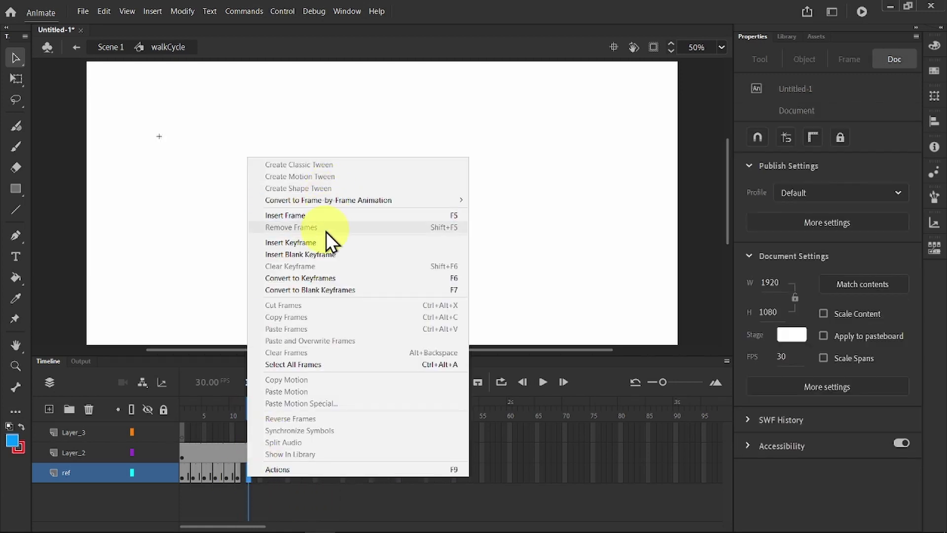
left_click(325, 241)
left_click_drag(390, 203, 348, 197)
Insert a keyframe at frame 15 of the ref layer and shift the image so the second High-Point figure lines up with the blue dot
left_click(256, 472)
right_click(260, 473)
left_click(330, 242)
left_click_drag(392, 201, 326, 213)
left_click(258, 408)
Extend the ref layer to frame 16 and scrub the timeline back to frame 1 to review the walk poses
left_click(265, 479)
right_click(264, 478)
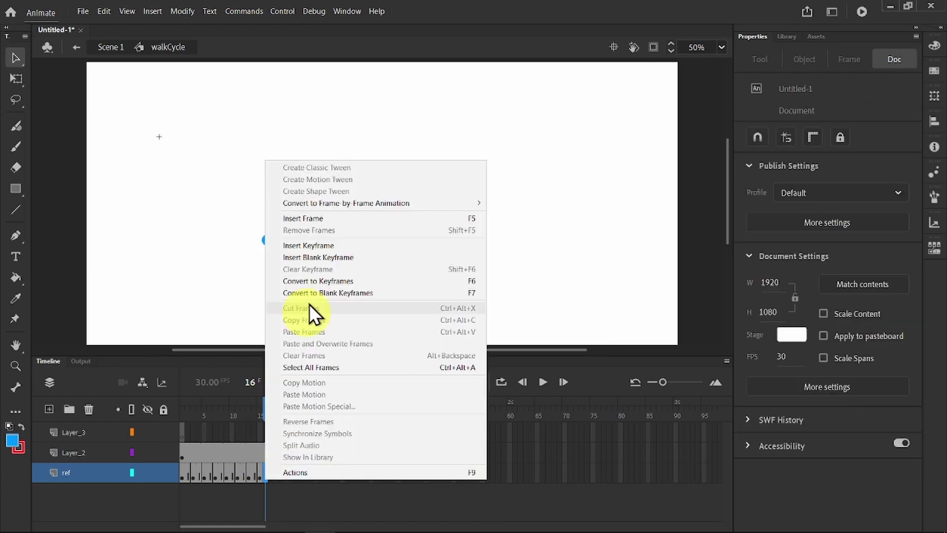
left_click(312, 222)
left_click_drag(270, 401, 154, 408)
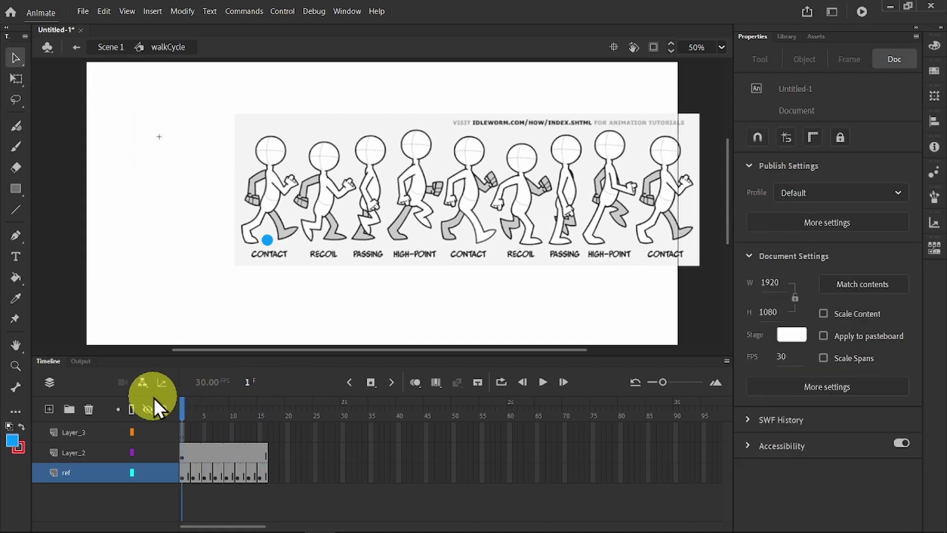
Insert a new layer and place it between Layer_2 and the ref layer
right_click(77, 453)
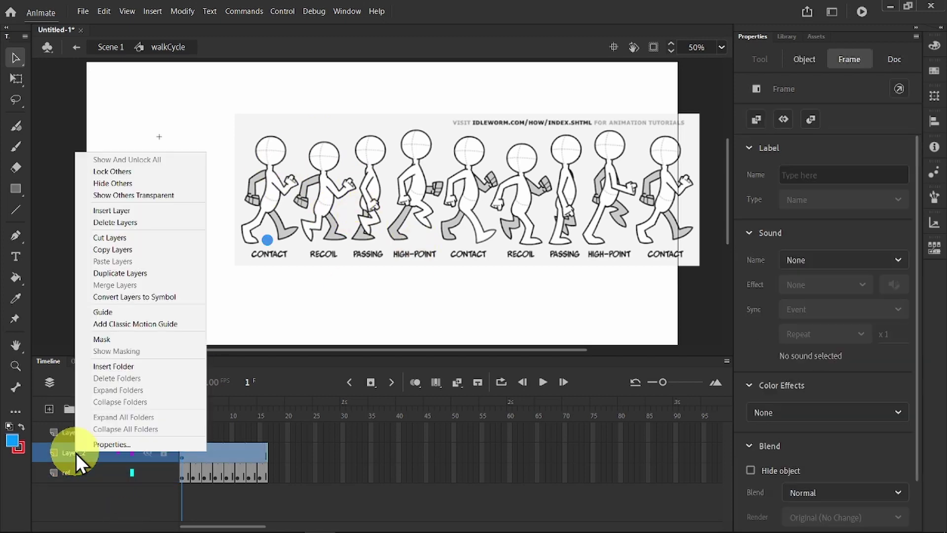
left_click(108, 211)
left_click_drag(79, 448, 73, 472)
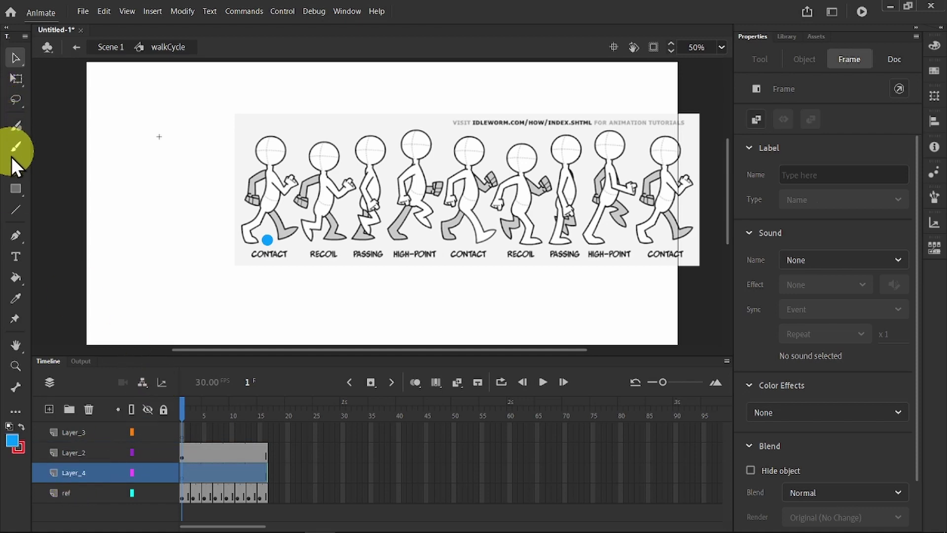
Draw a black rectangle without a stroke on Layer_4, covering the first Contact figure and its caption
left_click(16, 186)
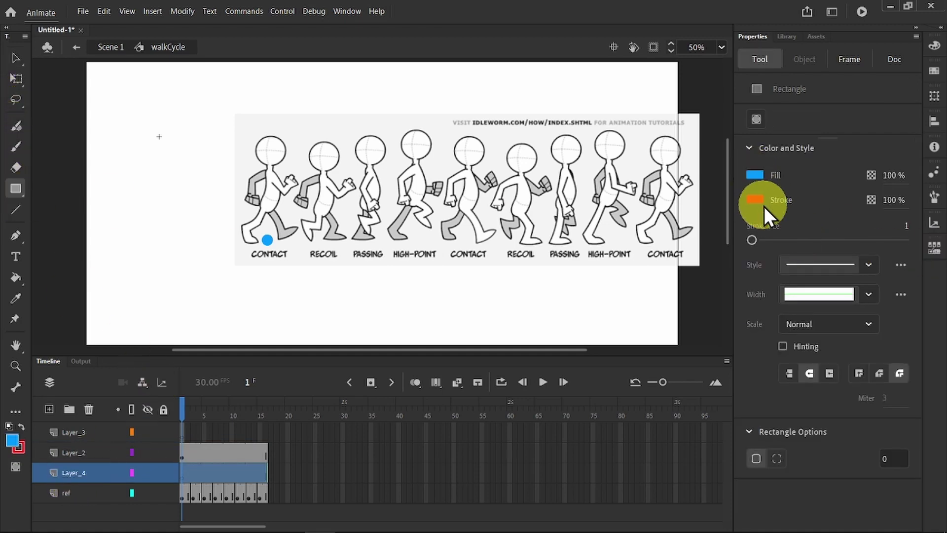
left_click(759, 198)
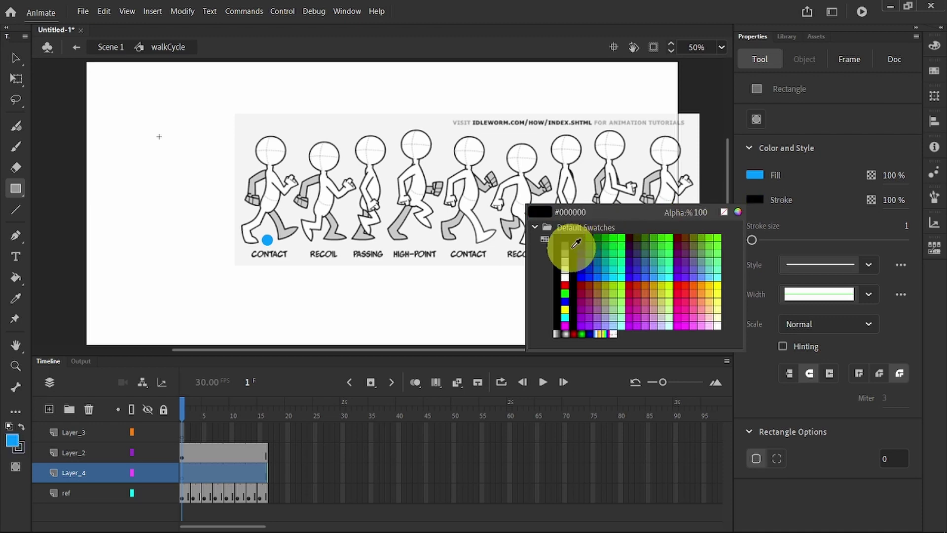
left_click(724, 212)
left_click(760, 174)
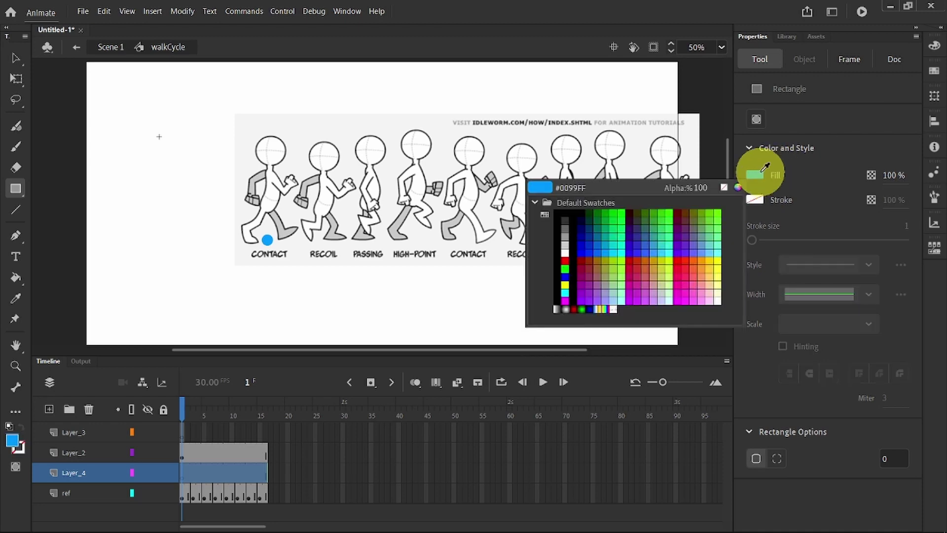
left_click(563, 215)
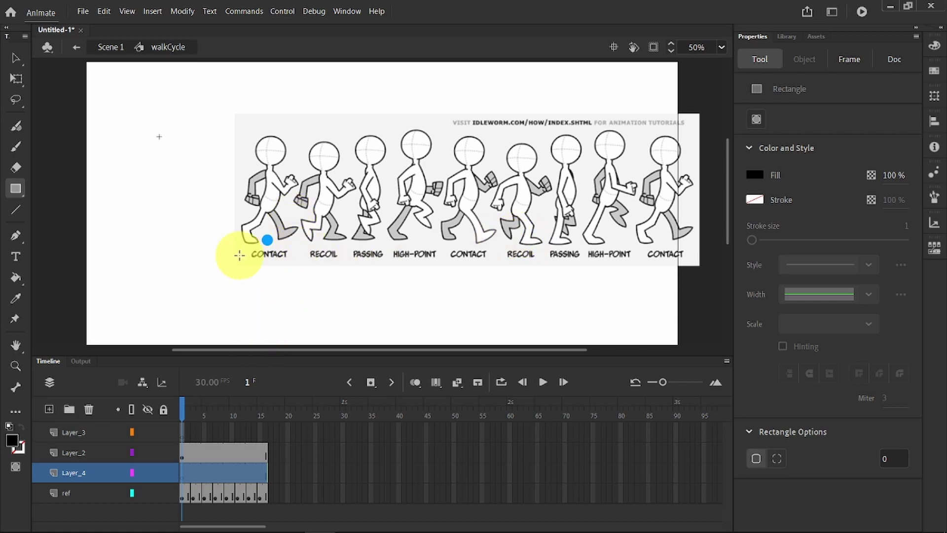
left_click_drag(236, 128, 305, 269)
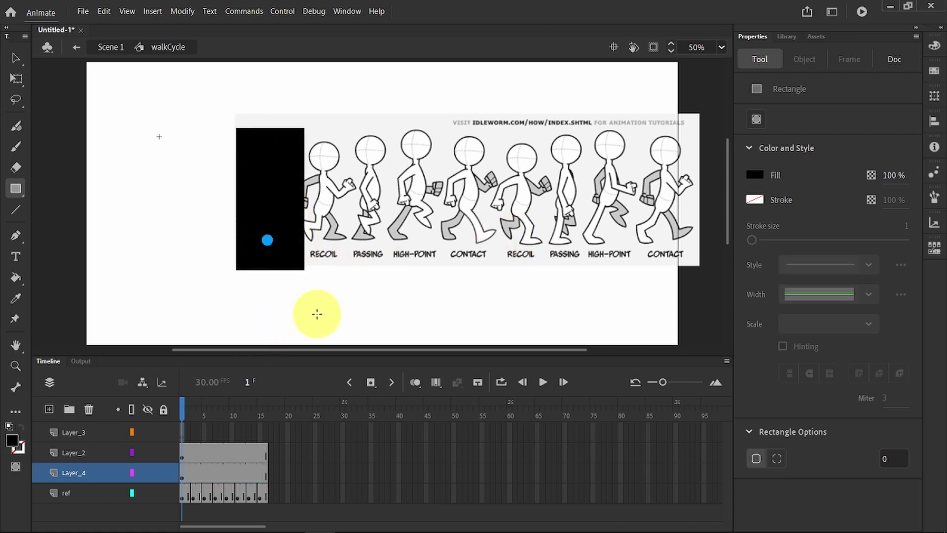
Turn Layer_4 into a mask over the ref layer and scrub the timeline to frame 5 to check the masked poses
right_click(196, 475)
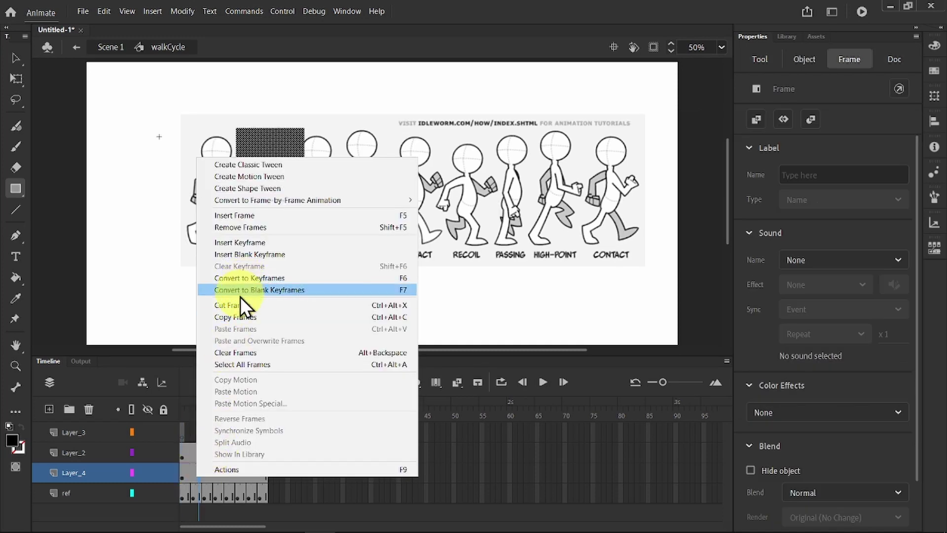
right_click(69, 468)
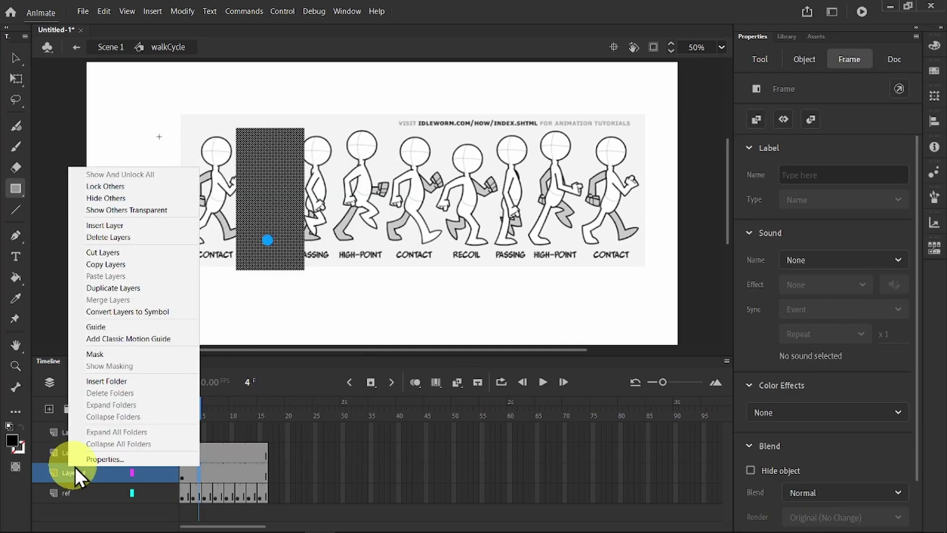
left_click(110, 355)
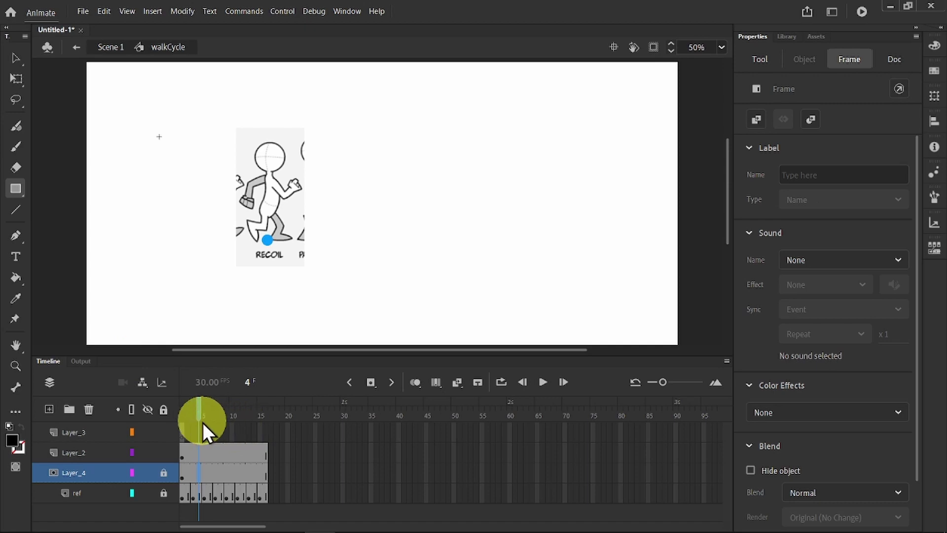
mouse_move(202, 422)
left_mouse_down()
mouse_move(171, 408)
mouse_move(215, 408)
left_mouse_up()
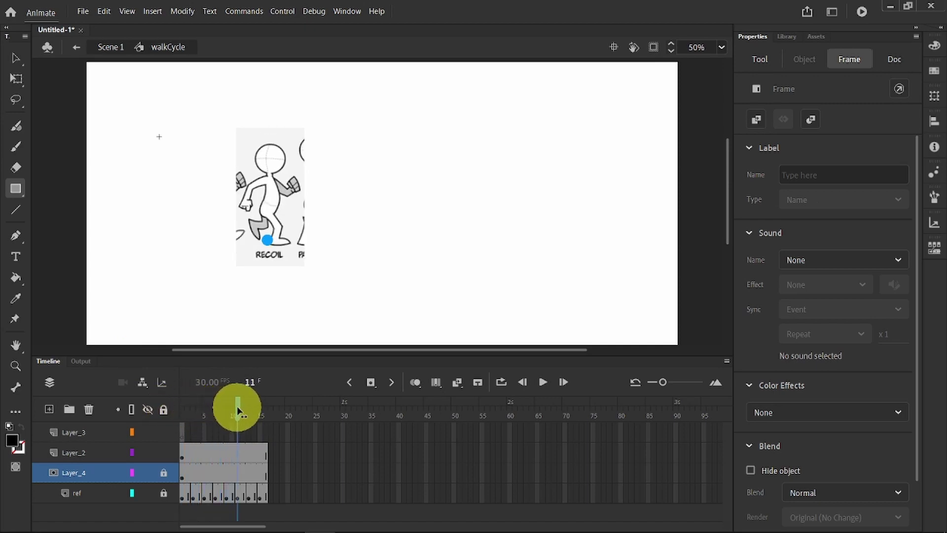
left_click_drag(239, 409, 203, 408)
left_click(258, 269)
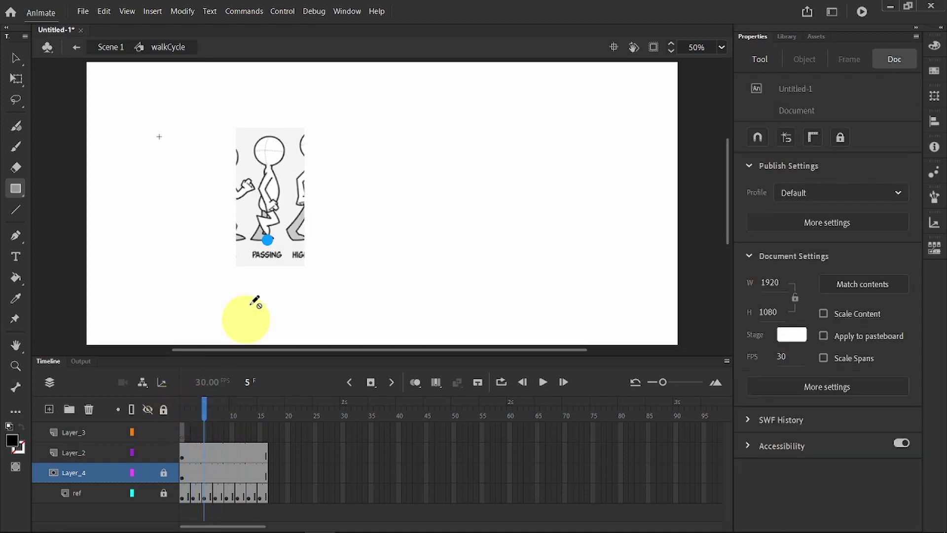
Hide the mask, unlock the ref layer, nudge the frame 5 image slightly right, and restore the masked view
left_click(18, 57)
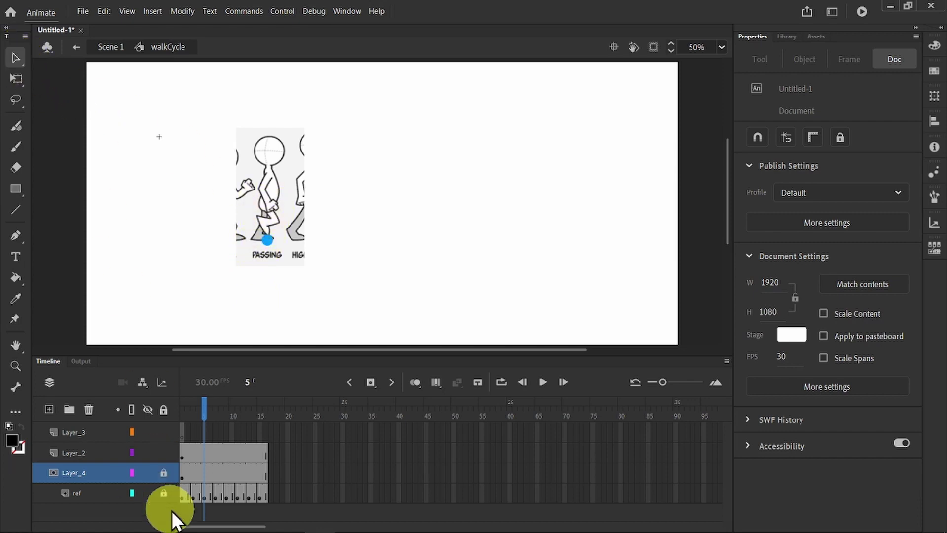
left_click(279, 182)
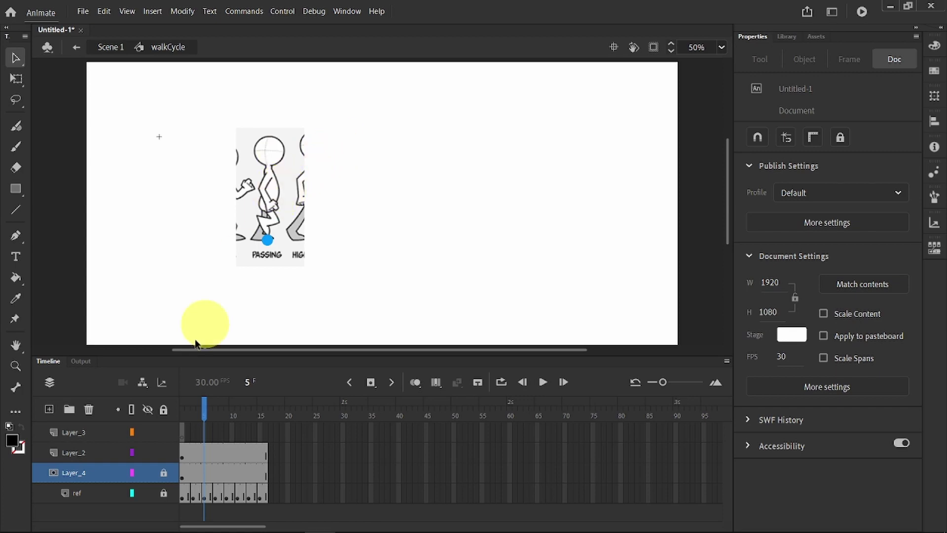
left_click(147, 473)
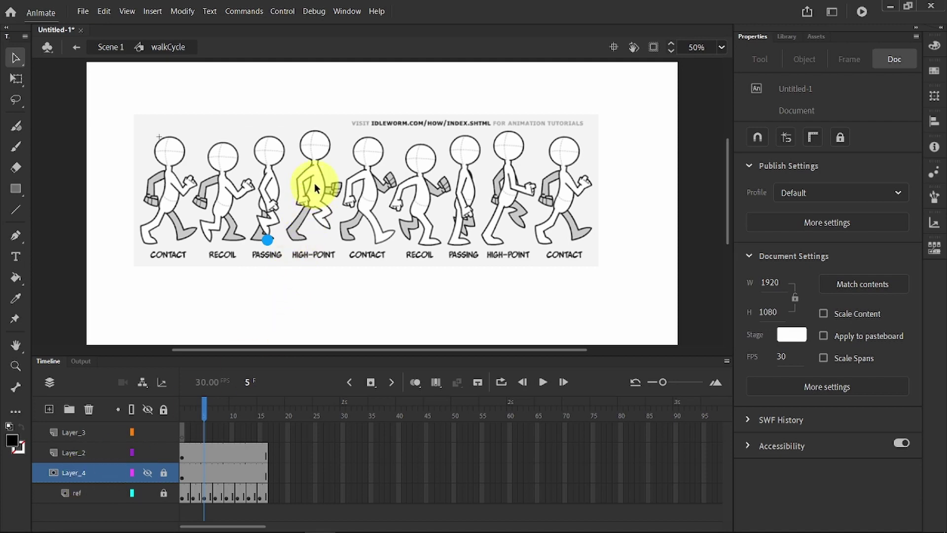
left_click(323, 213)
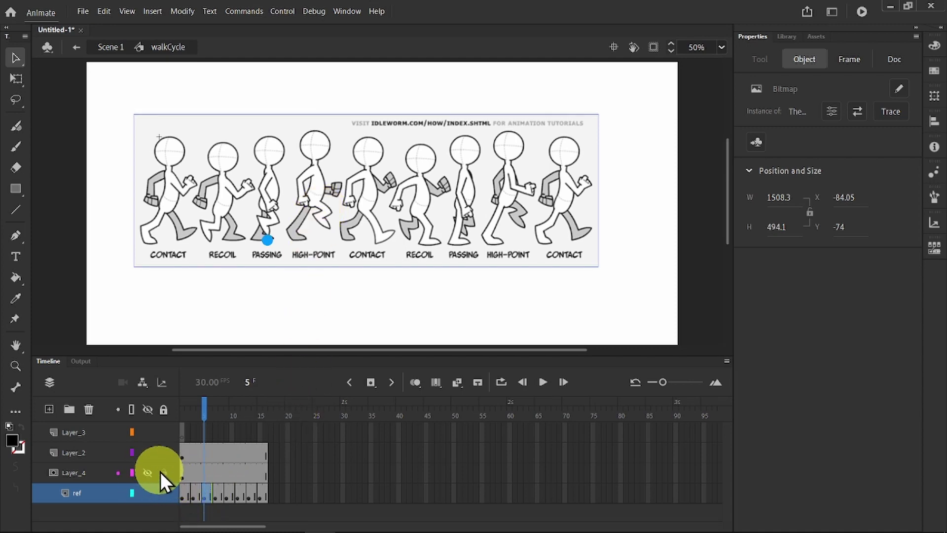
left_click(162, 491)
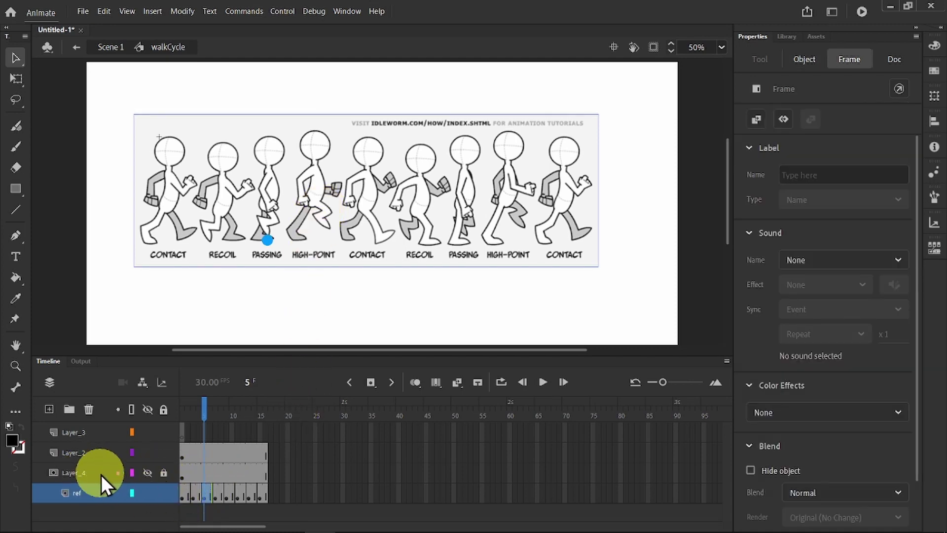
key("Right")
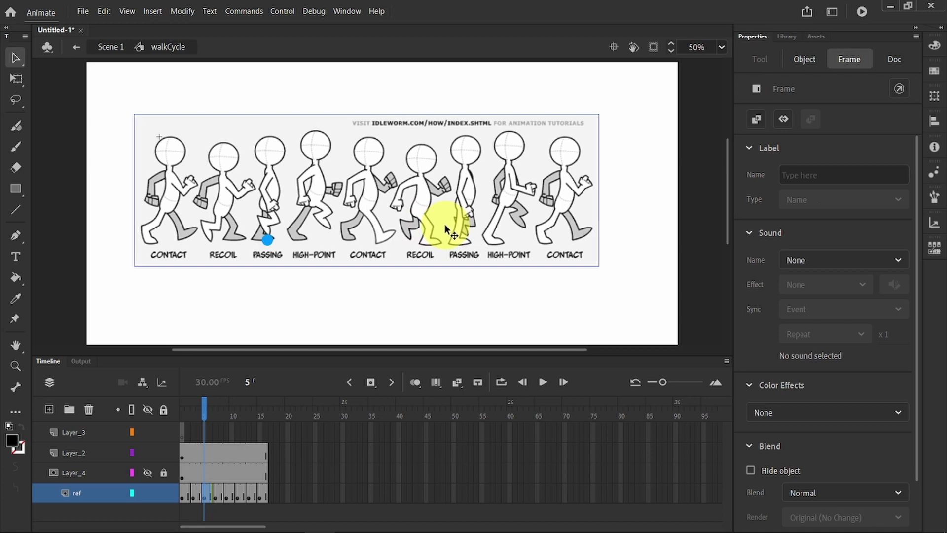
left_click(161, 490)
left_click(147, 473)
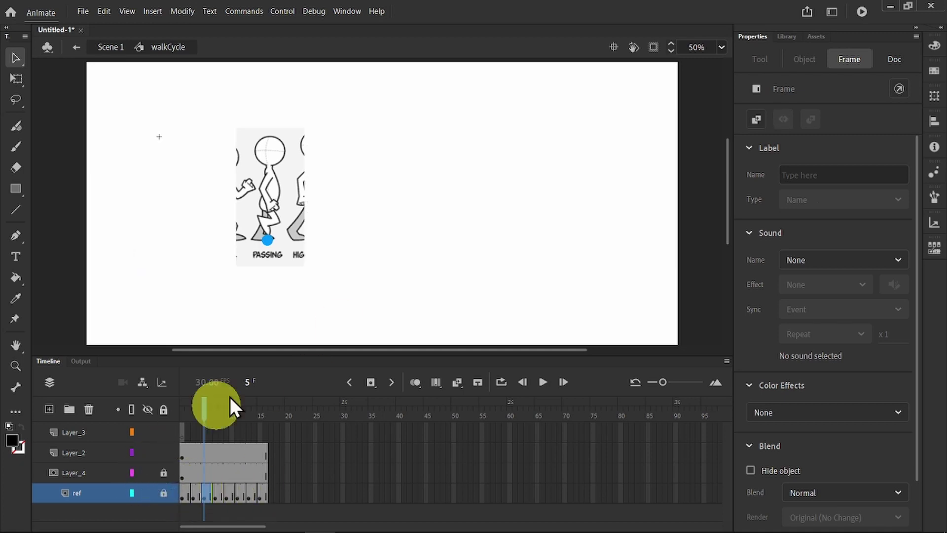
At frame 9, unlock the ref layer, nudge the image 4 px to the right, and lock the layer again
mouse_move(217, 401)
left_mouse_down()
mouse_move(194, 405)
mouse_move(228, 402)
left_mouse_up()
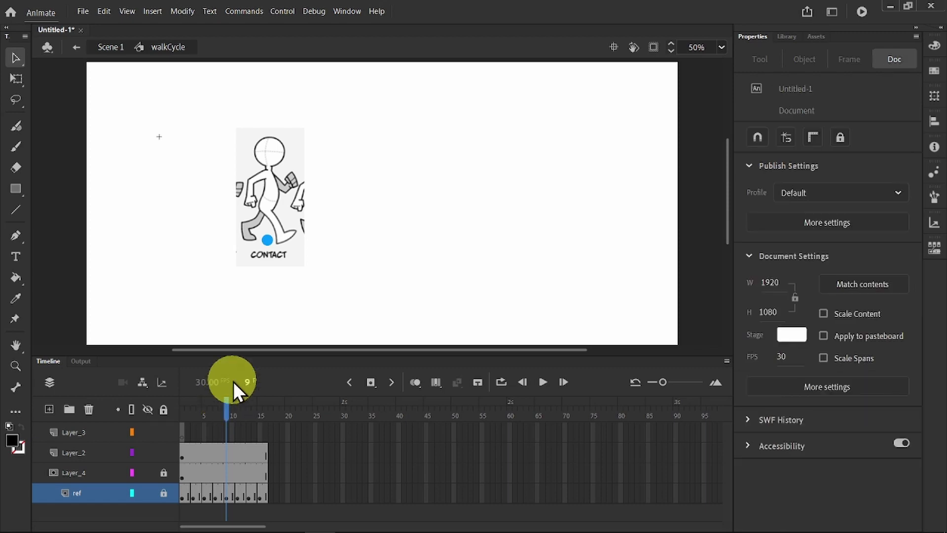
left_click(163, 493)
left_click(405, 187)
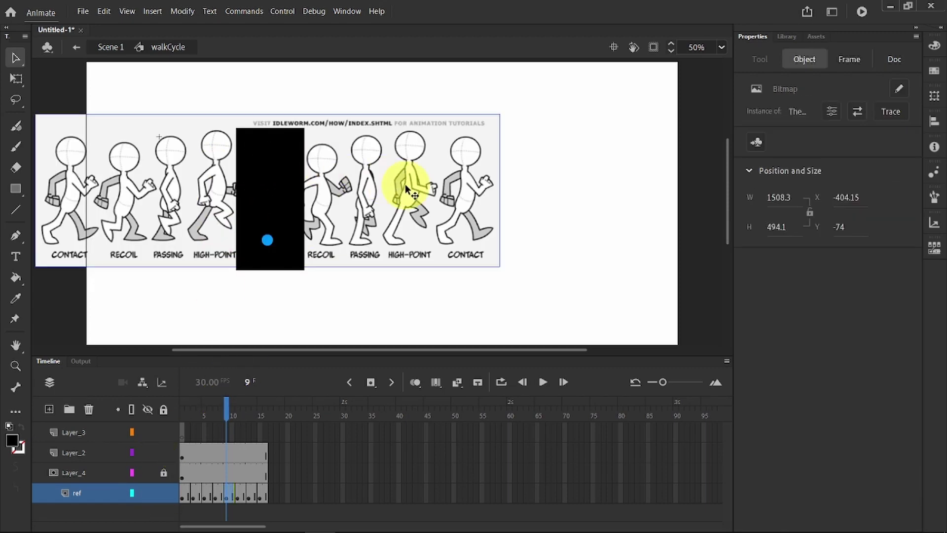
key("Right")
key("Right")
key("Right")
key("Right")
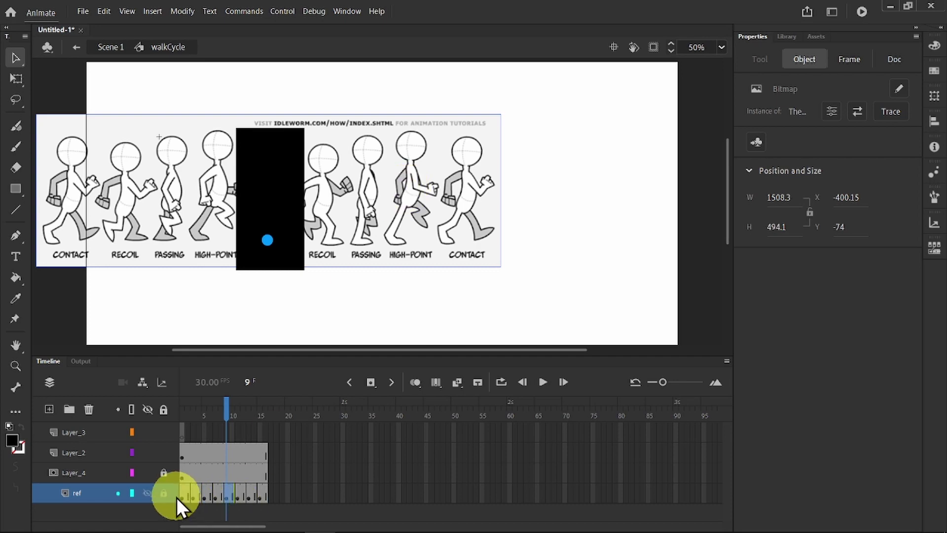
left_click(163, 493)
At frame 15, hide the mask, unlock the ref layer and shift the image right so the High-Point figure's foot meets the blue dot
left_click_drag(227, 415, 260, 414)
left_click(263, 205)
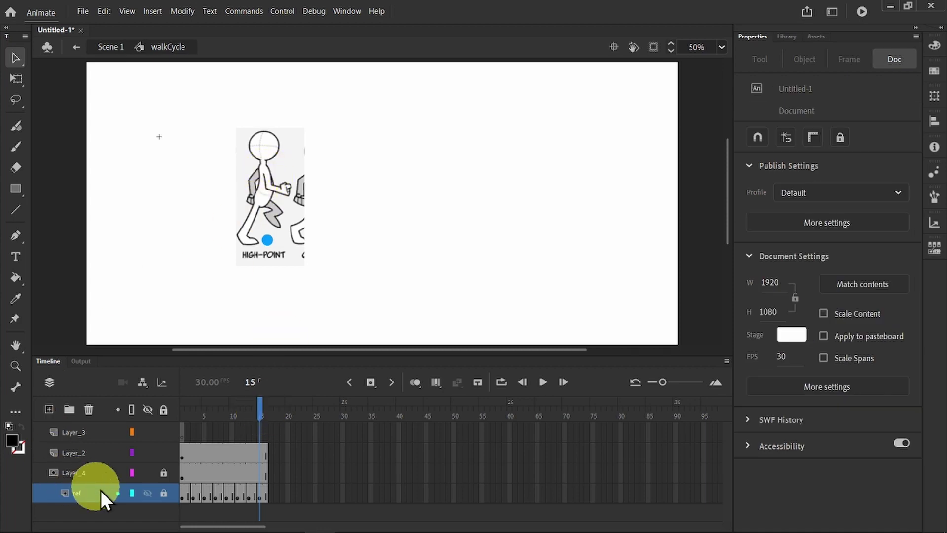
left_click(148, 493)
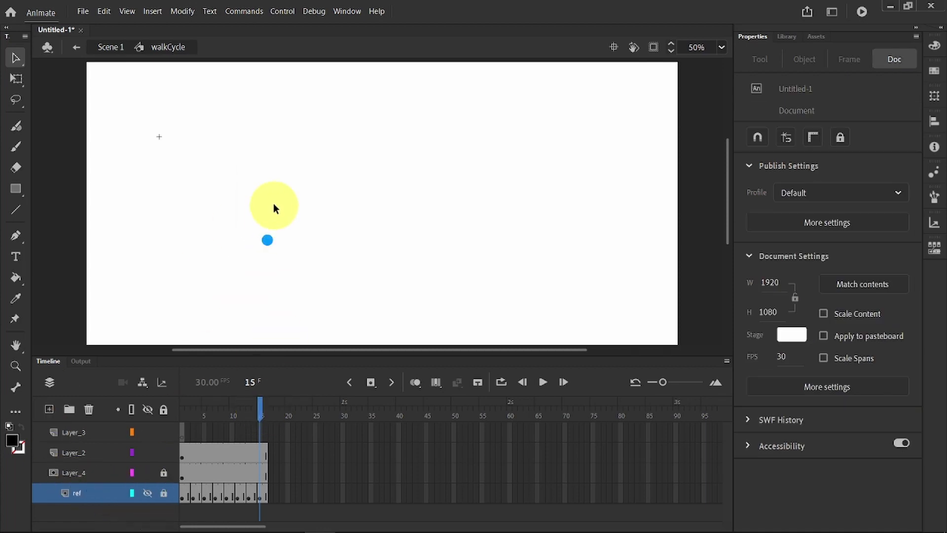
left_click(148, 493)
left_click(147, 473)
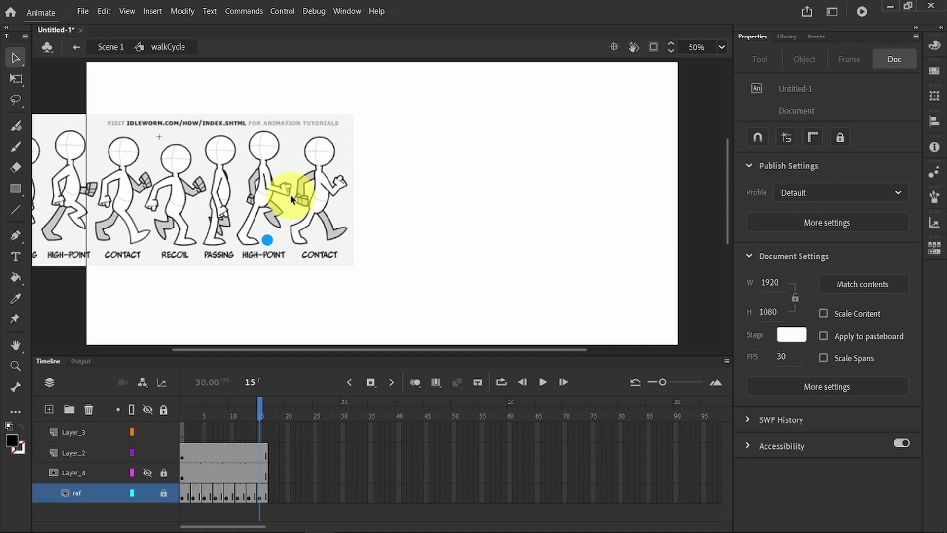
left_click(163, 492)
left_click_drag(264, 170, 273, 176)
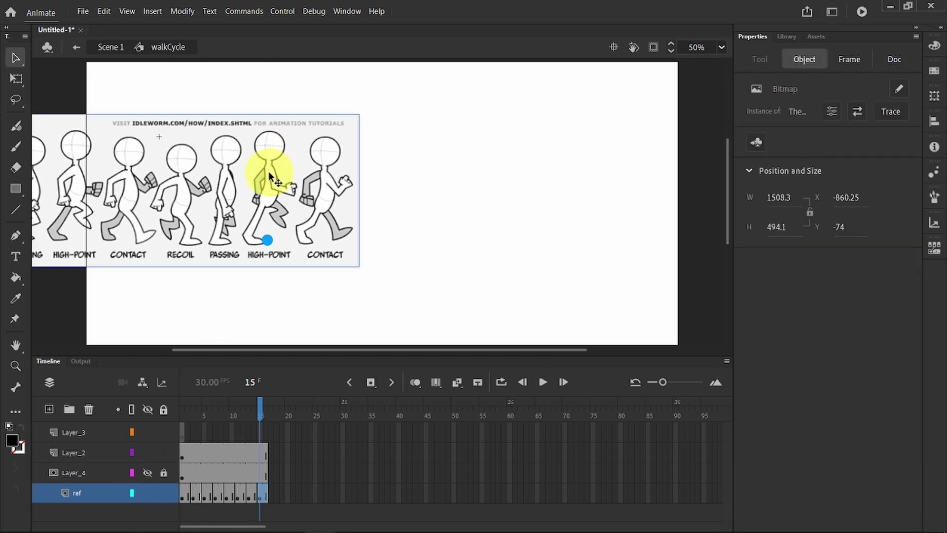
Turn on onion skinning, lock the ref layer and show the mask again to check the High-Point pose
left_click(414, 382)
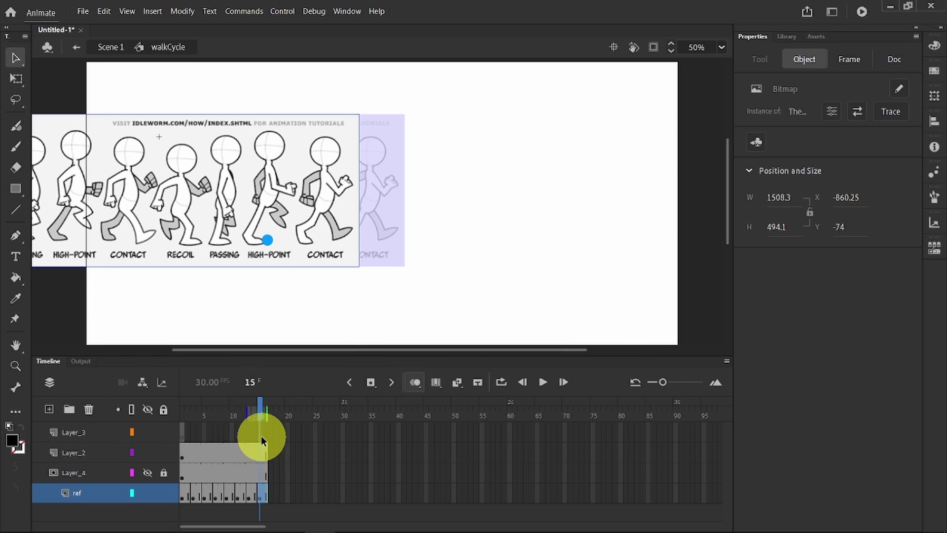
left_click(144, 473)
left_click(144, 473)
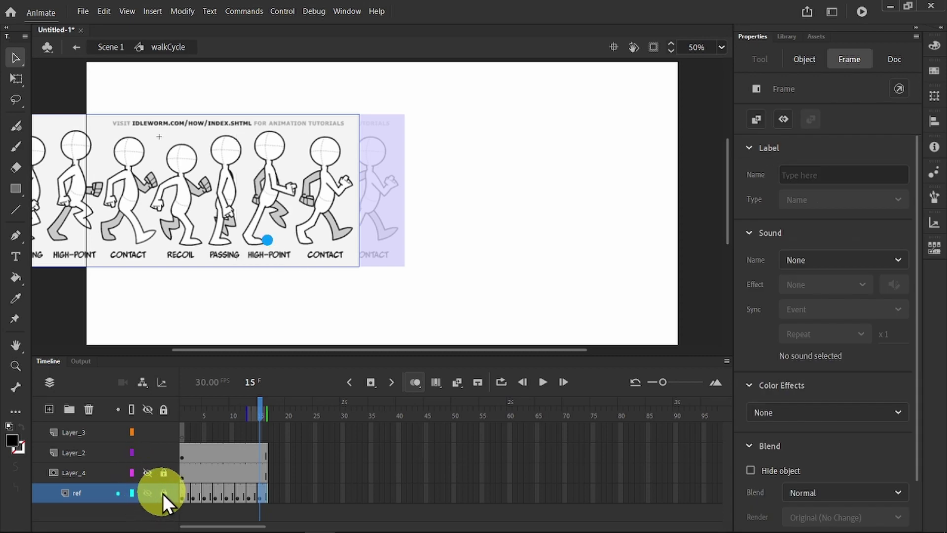
left_click(147, 477)
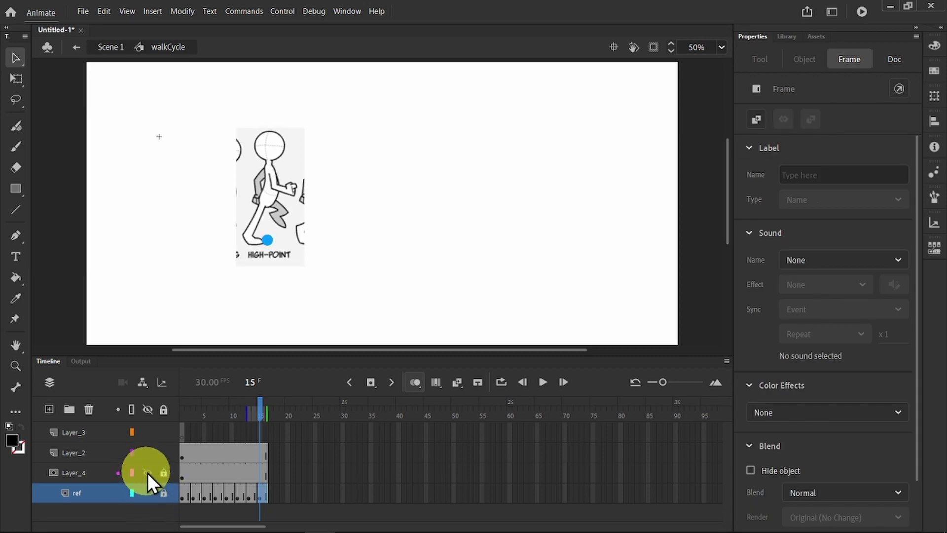
left_click_drag(258, 410, 262, 407)
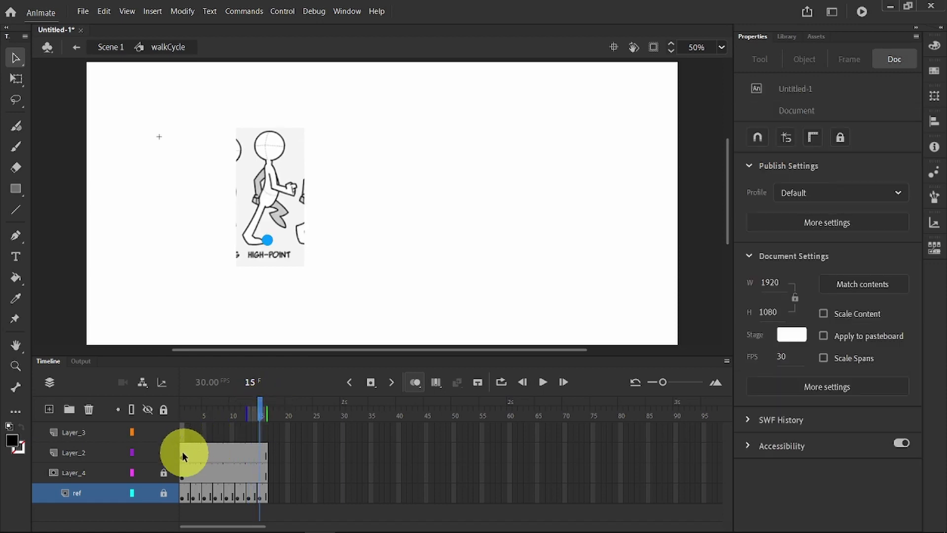
Rename the mask layer Layer_4 as char_mask
left_click(74, 475)
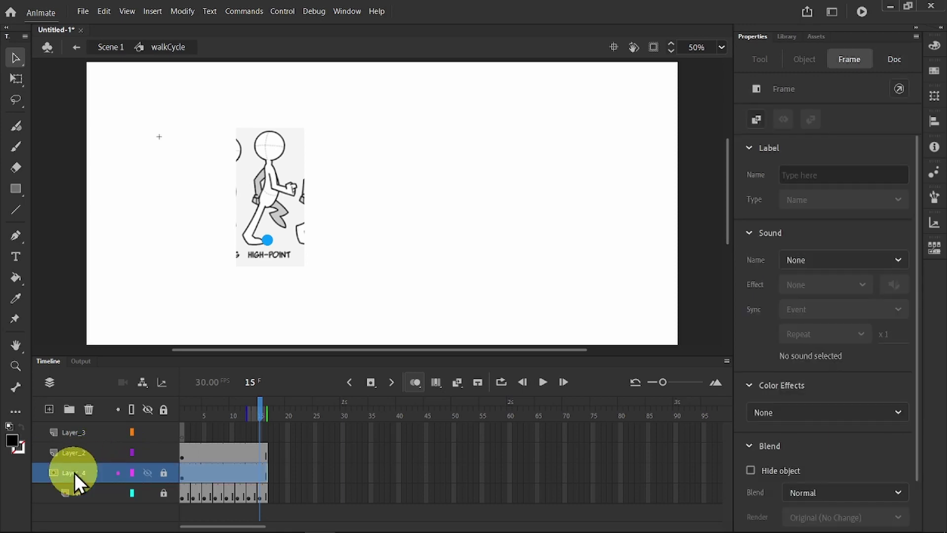
double_click(75, 473)
type("char)_mask")
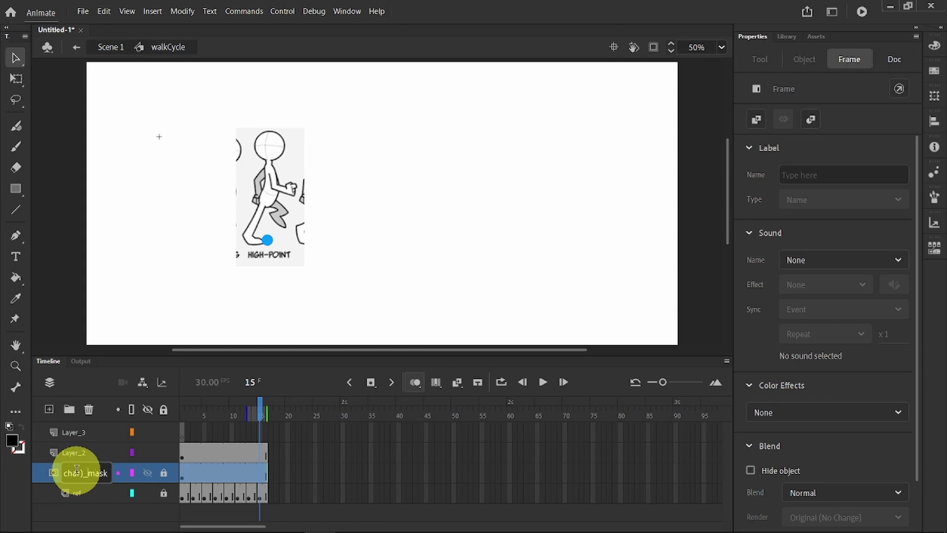
key("BackSpace")
key("Return")
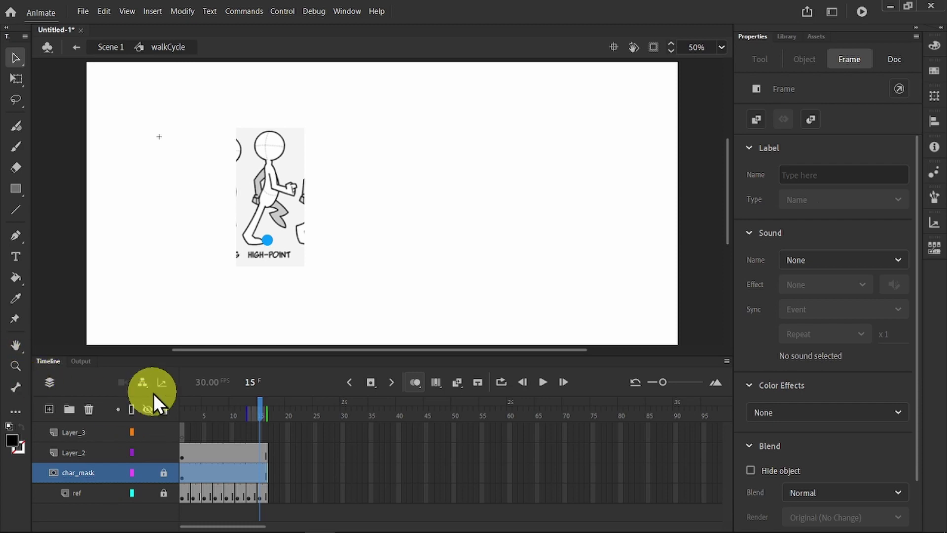
Delete Layer_2, the layer that holds the blue marker dot
left_click(75, 488)
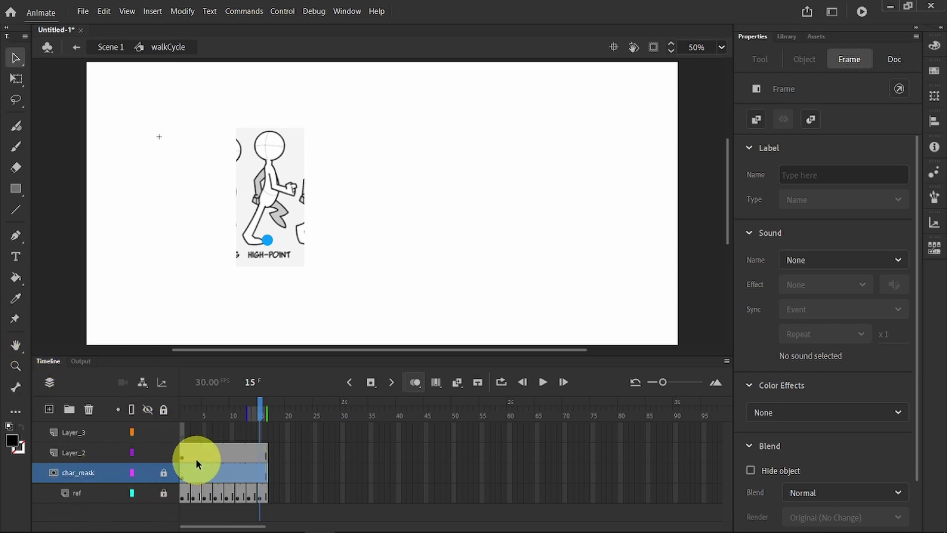
left_click(76, 449)
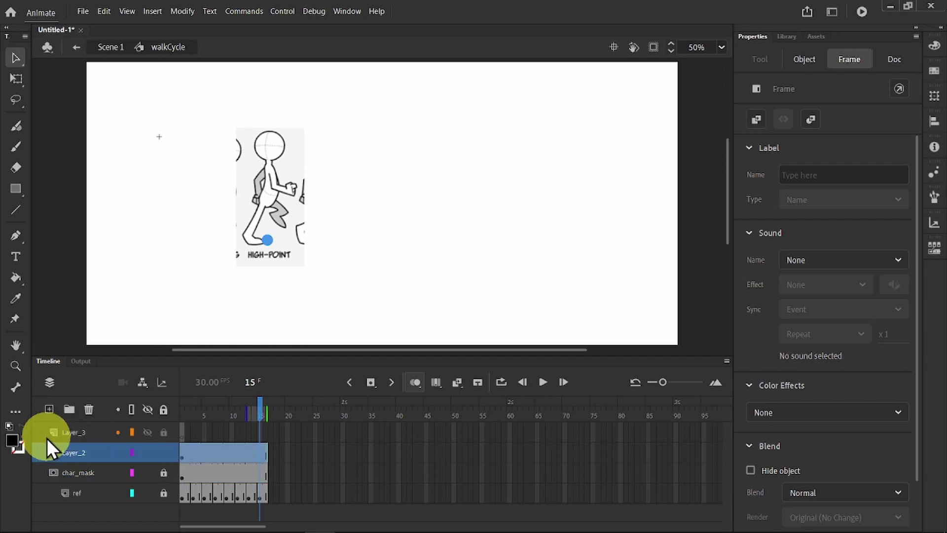
left_click(74, 452)
right_click(75, 451)
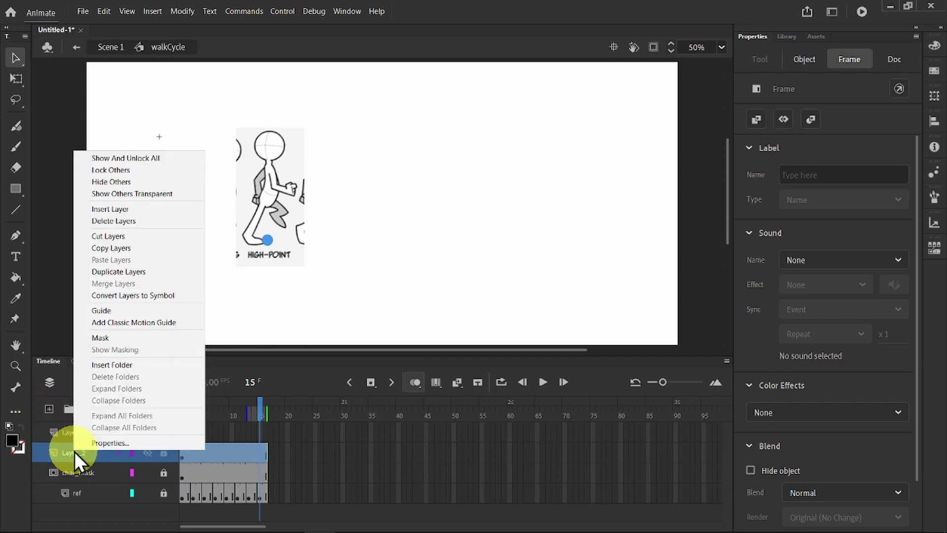
left_click(124, 220)
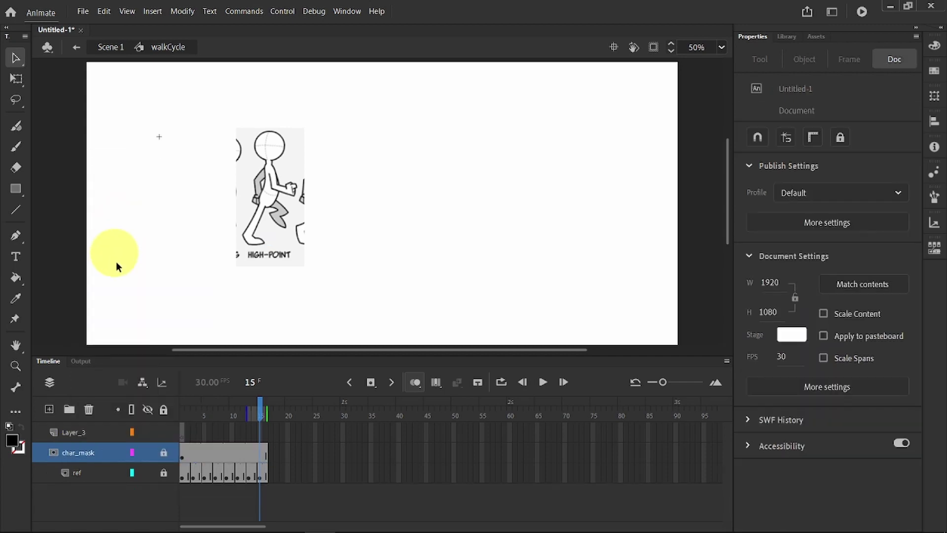
Rename Layer_3 as body and turn off onion skinning
left_click(70, 435)
double_click(70, 432)
type("body")
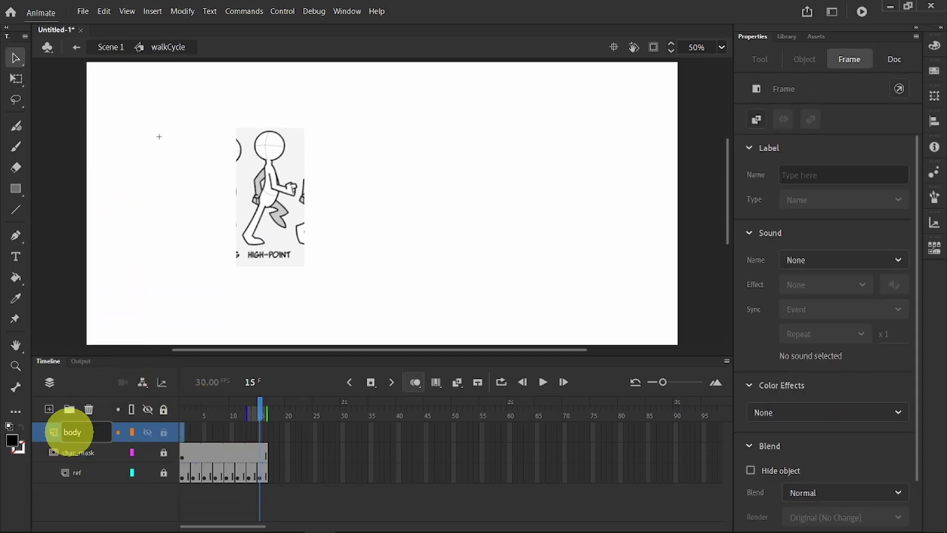
key("Return")
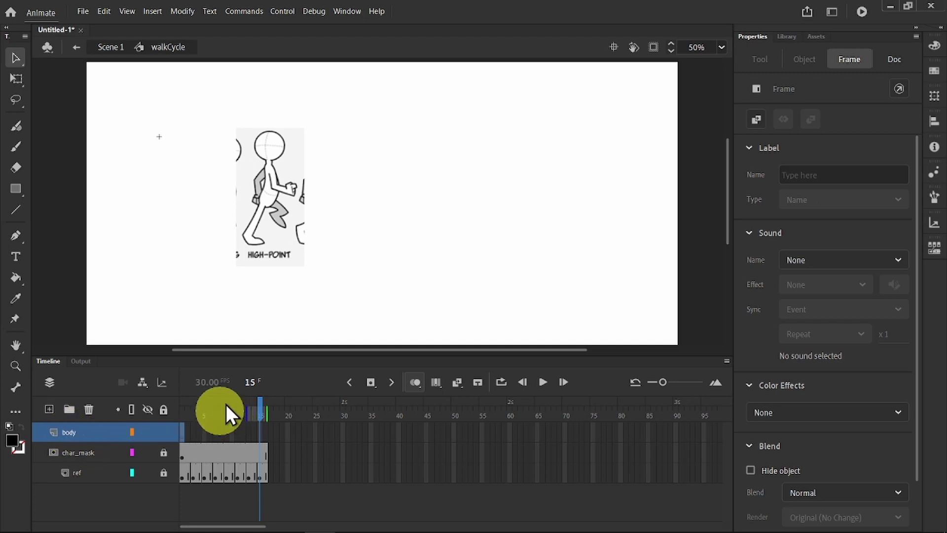
left_click(418, 380)
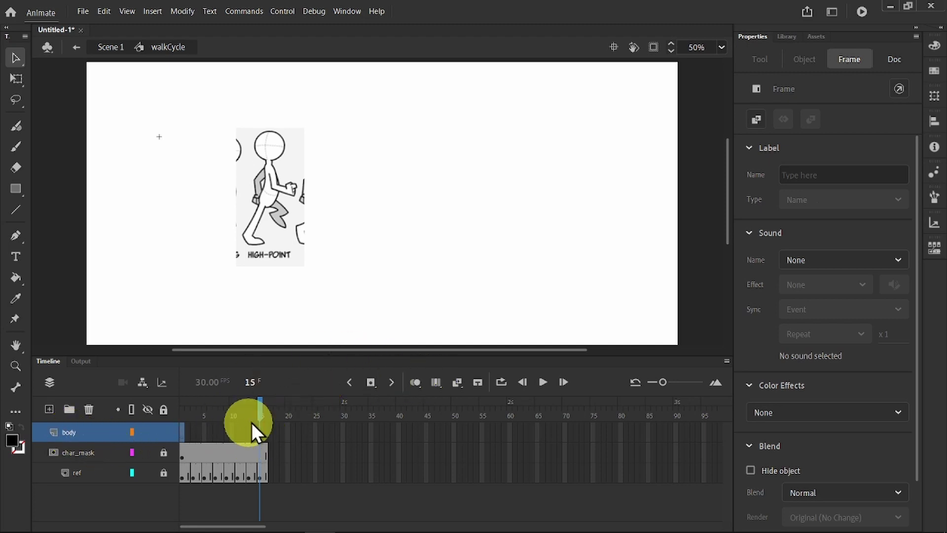
At frame 1 of the body layer, trace the Contact pose's head and torso with the Classic Brush at size 4
left_click_drag(256, 418, 153, 411)
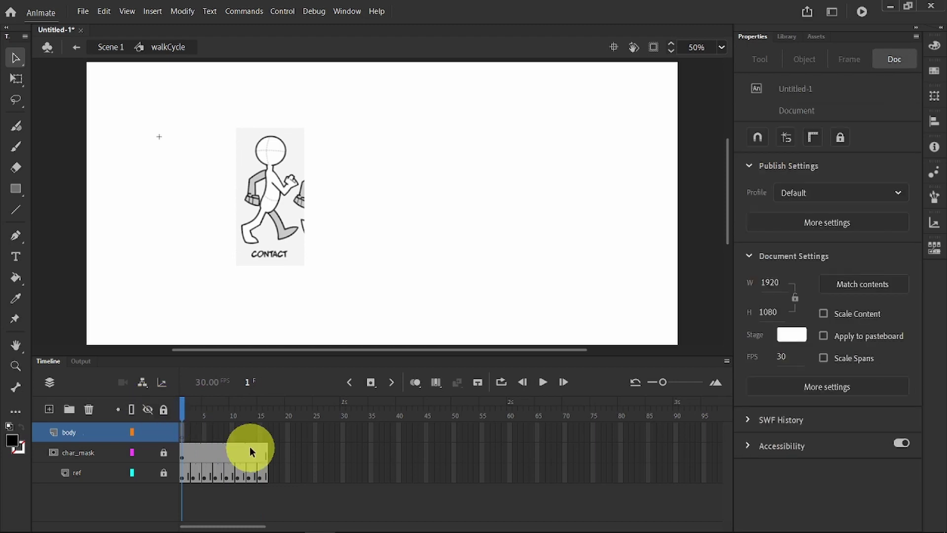
key("ctrl+1")
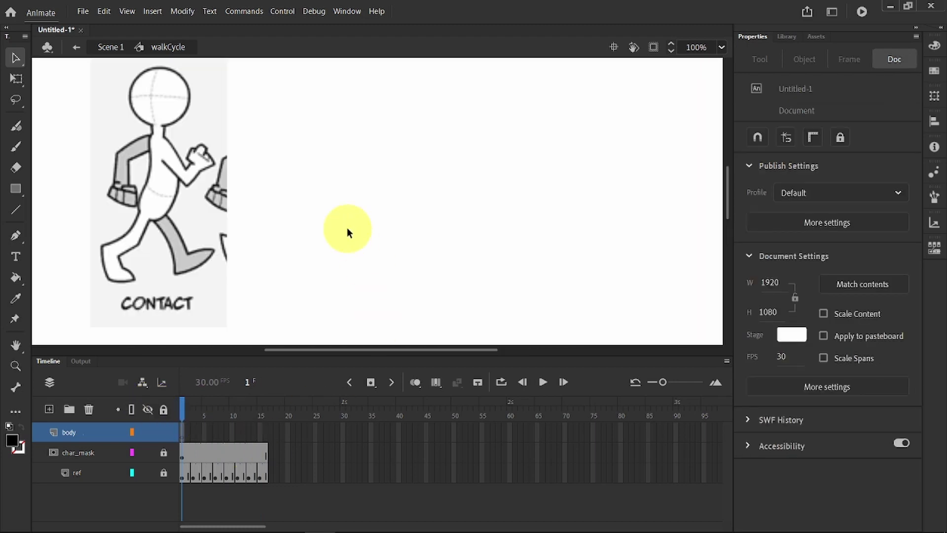
left_click_drag(269, 189, 479, 208)
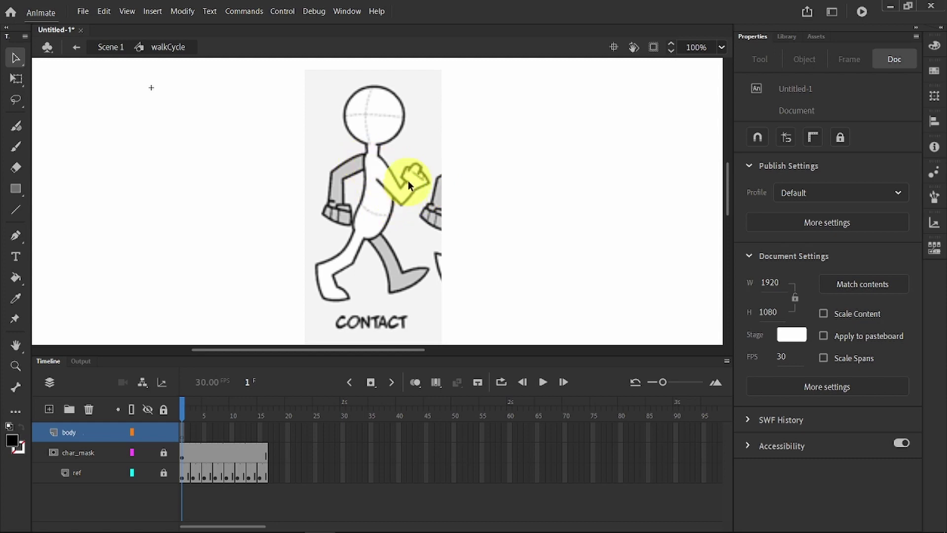
left_click(18, 147)
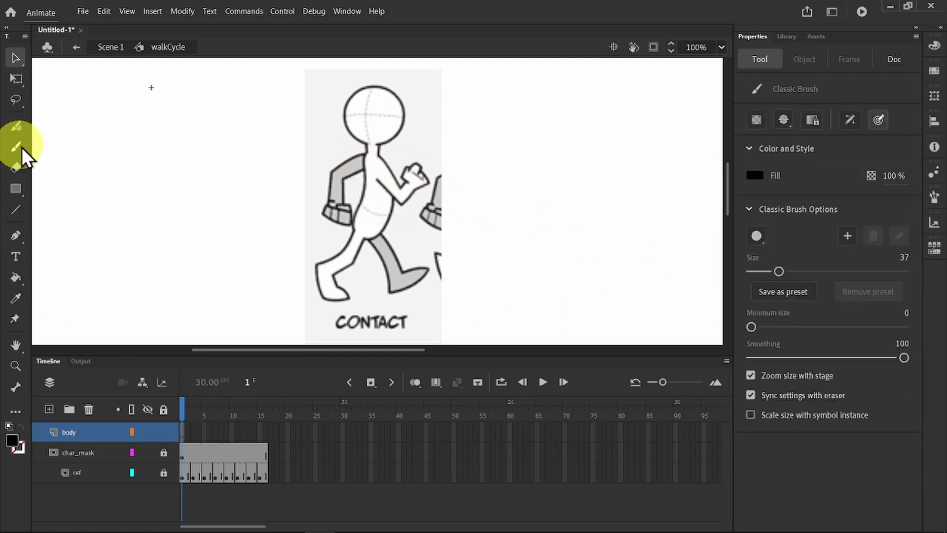
left_click(753, 271)
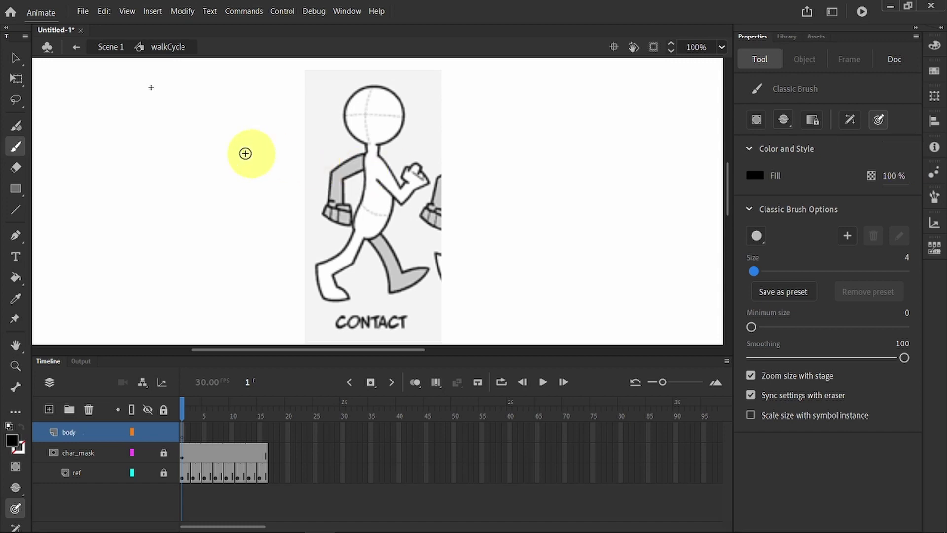
mouse_move(345, 123)
left_mouse_down()
mouse_move(353, 139)
mouse_move(404, 122)
mouse_move(395, 98)
mouse_move(365, 92)
mouse_move(345, 103)
mouse_move(353, 139)
mouse_move(398, 137)
mouse_move(406, 114)
mouse_move(397, 96)
mouse_move(368, 89)
mouse_move(345, 105)
mouse_move(379, 85)
left_mouse_up()
key("ctrl+z")
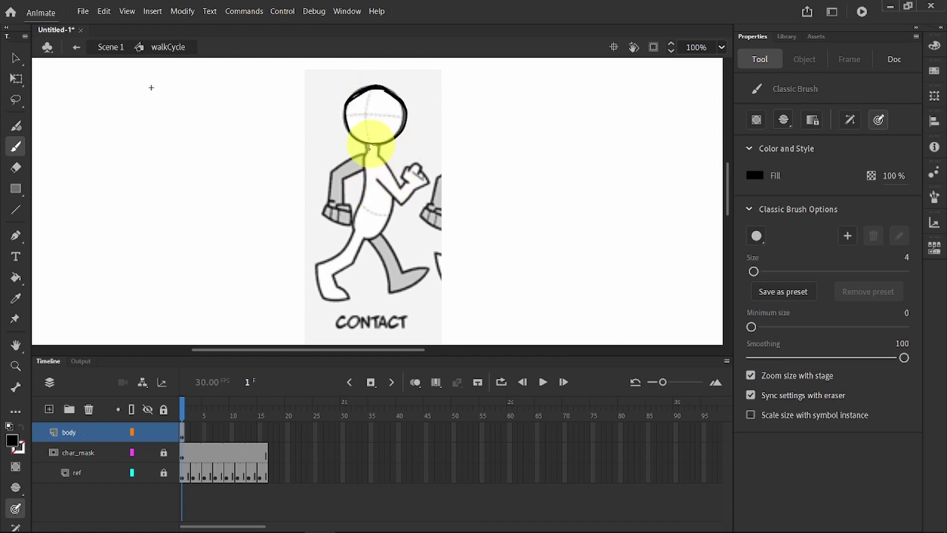
mouse_move(365, 150)
left_mouse_down()
mouse_move(355, 220)
mouse_move(363, 235)
mouse_move(386, 224)
mouse_move(395, 189)
mouse_move(376, 152)
left_mouse_up()
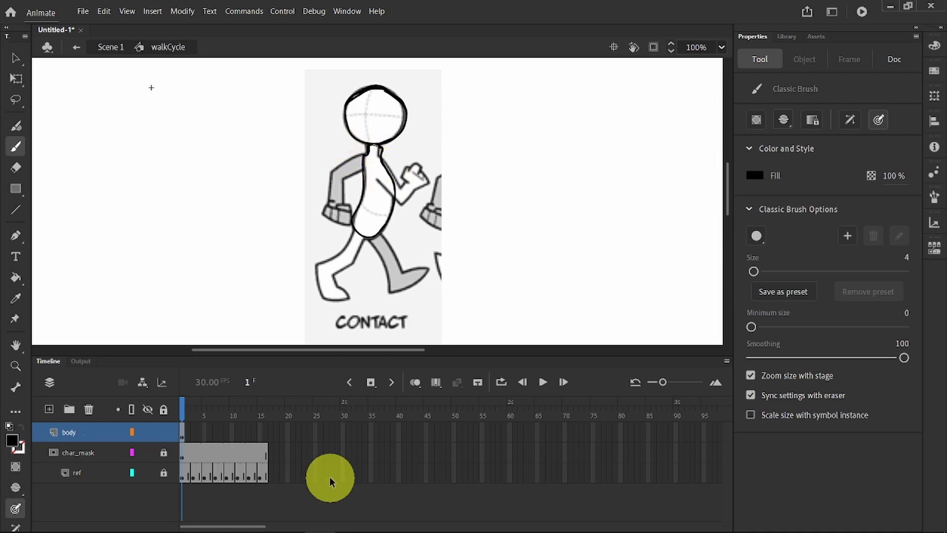
Insert a keyframe at frame 3 of the body layer and move the copied outline down about 22 px onto the Recoil pose
right_click(193, 430)
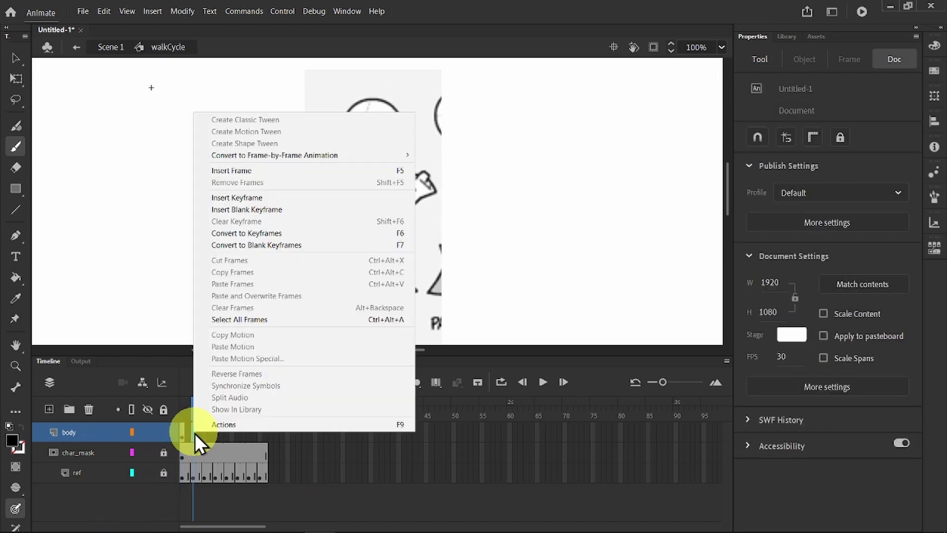
left_click(275, 197)
left_click(7, 61)
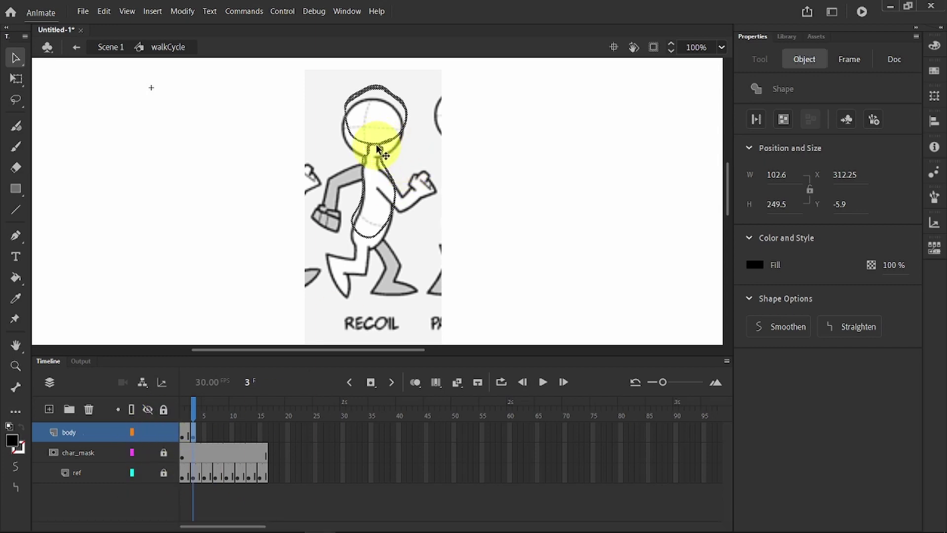
key("shift+Down")
key("shift+Down")
left_click_drag(377, 159, 376, 159)
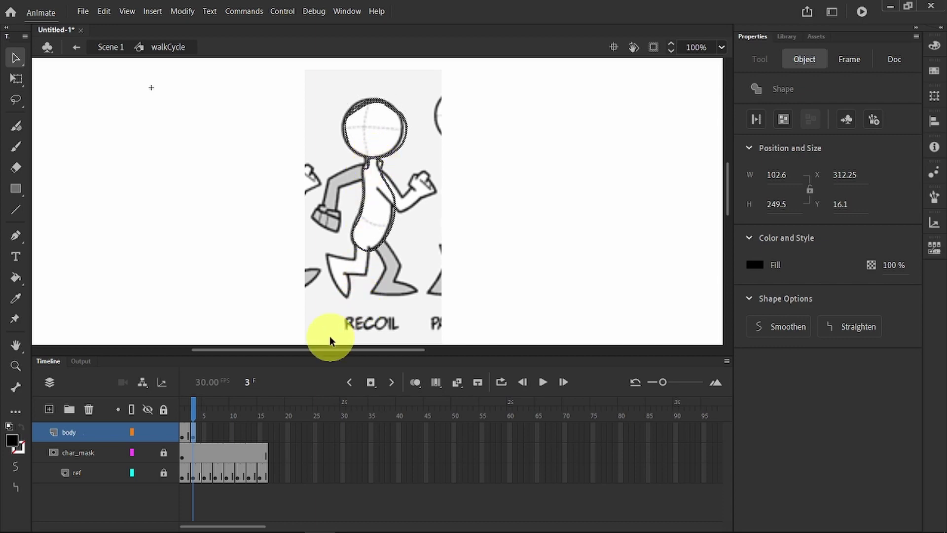
Choose a blue fill colour, undo its effect on the selected Recoil outline, and deselect the drawing
left_click(15, 278)
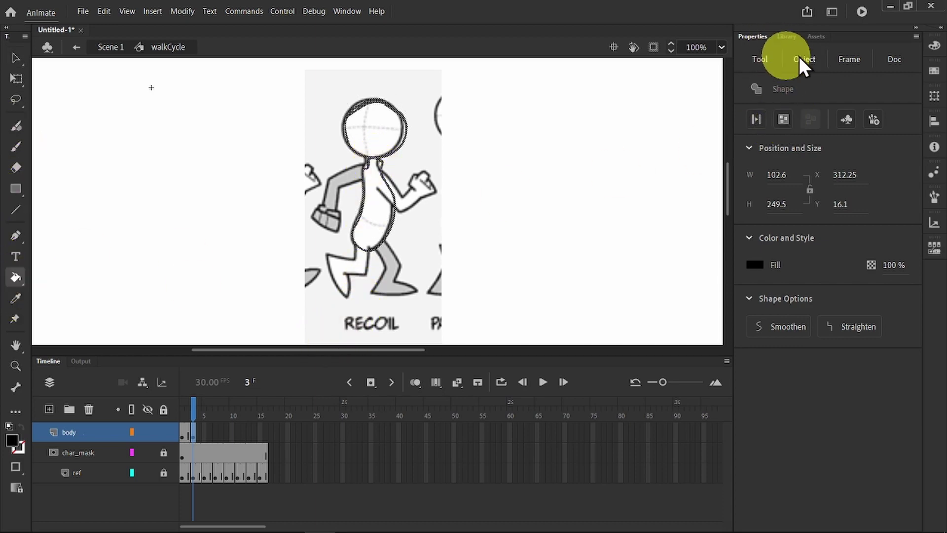
left_click(756, 265)
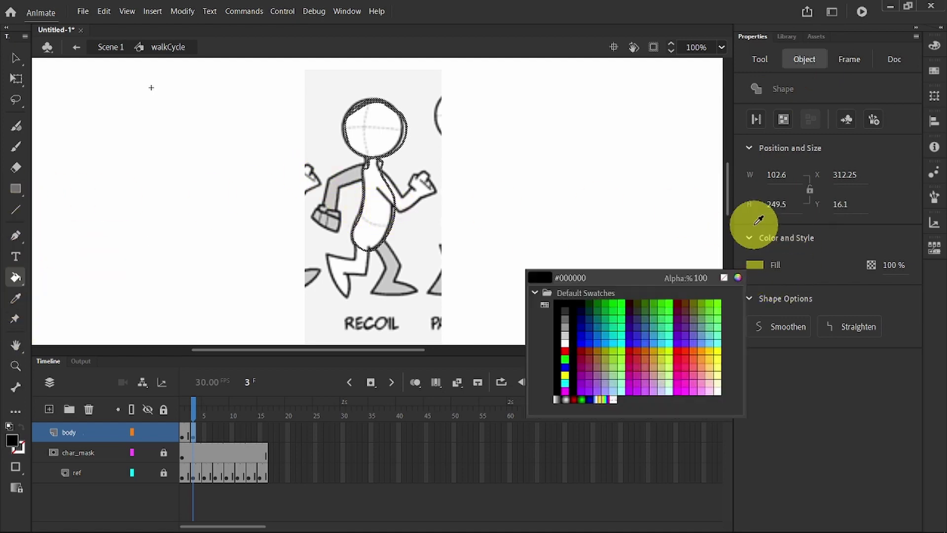
left_click(572, 332)
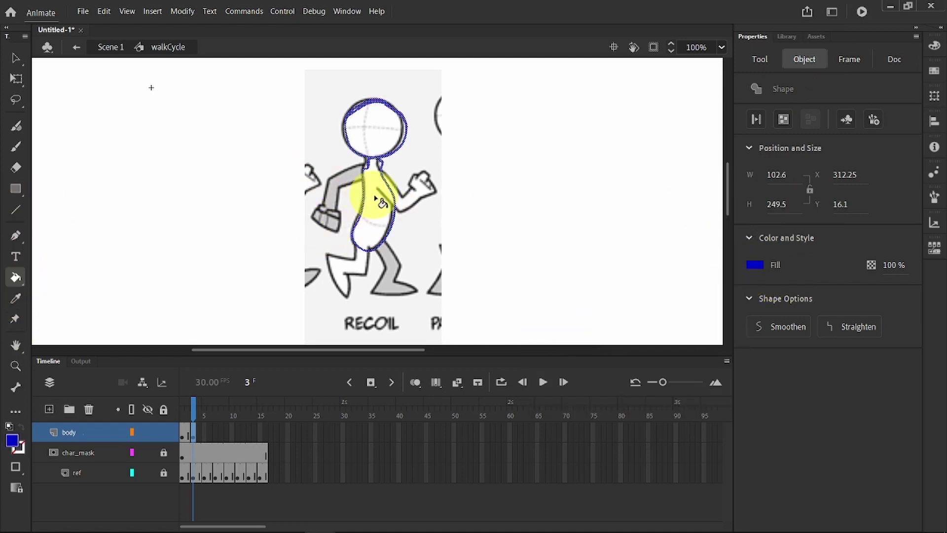
key("ctrl+z")
left_click(16, 60)
left_click(209, 207)
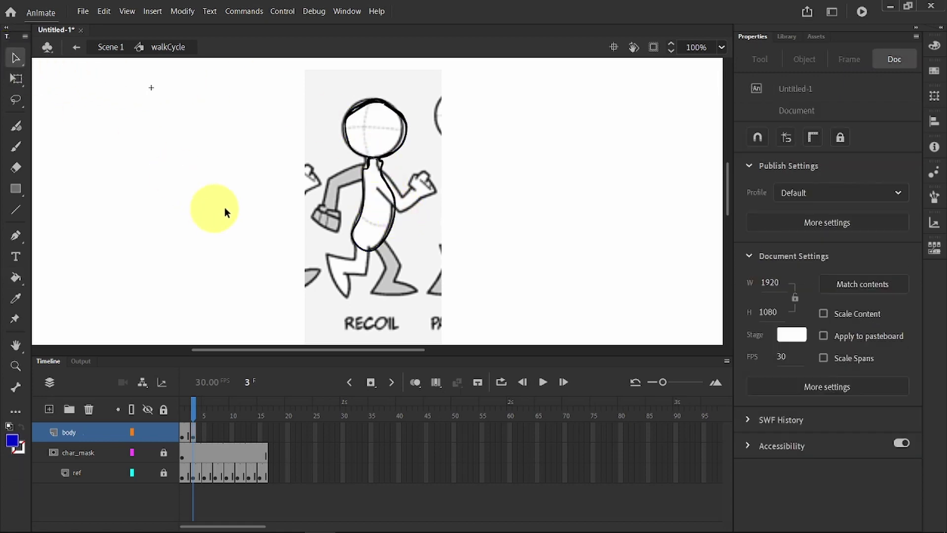
Fill the Recoil pose's torso with blue and its head with very dark blue using the Paint Bucket
left_click(15, 276)
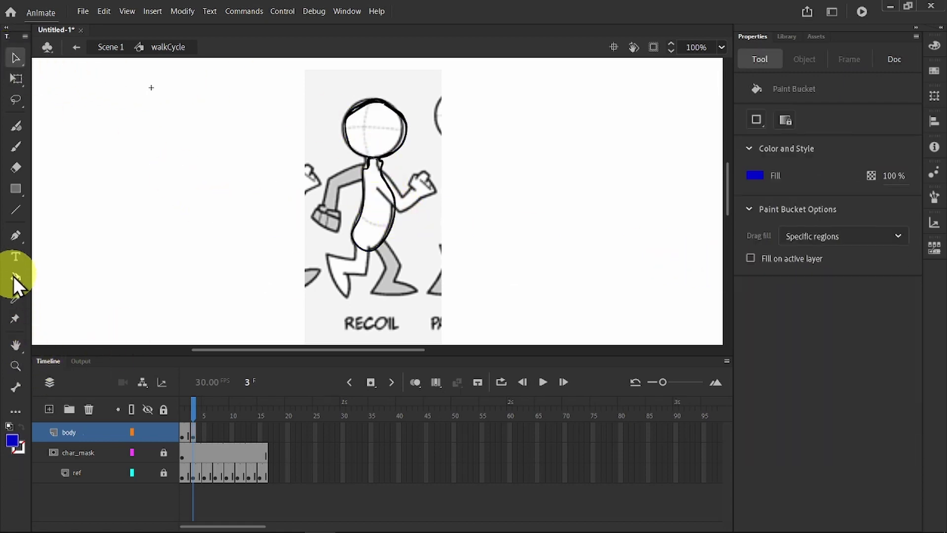
left_click(376, 227)
left_click(755, 176)
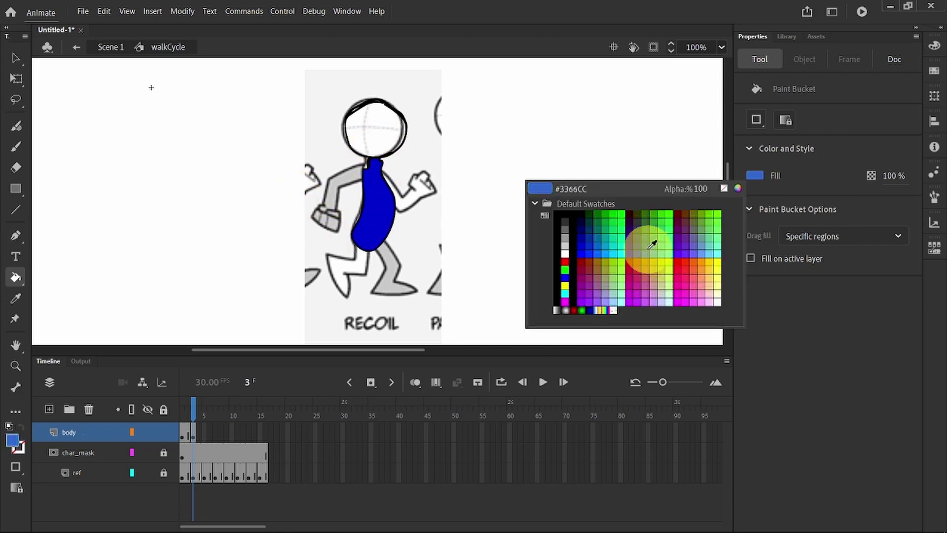
left_click(590, 217)
left_click(357, 145)
left_click(399, 415)
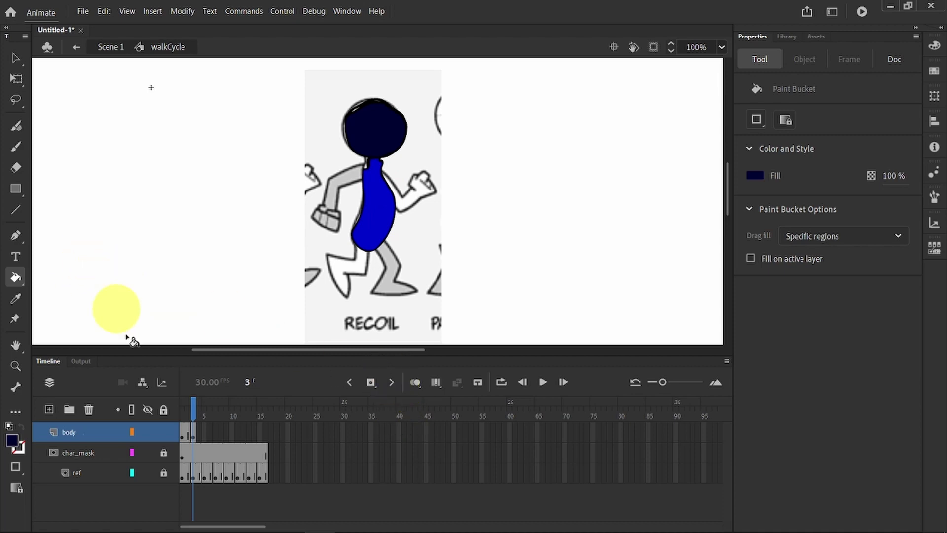
Fill the Contact pose's head with the very dark blue, and sample the blue of the Recoil torso with the Eyedropper
left_click(185, 430)
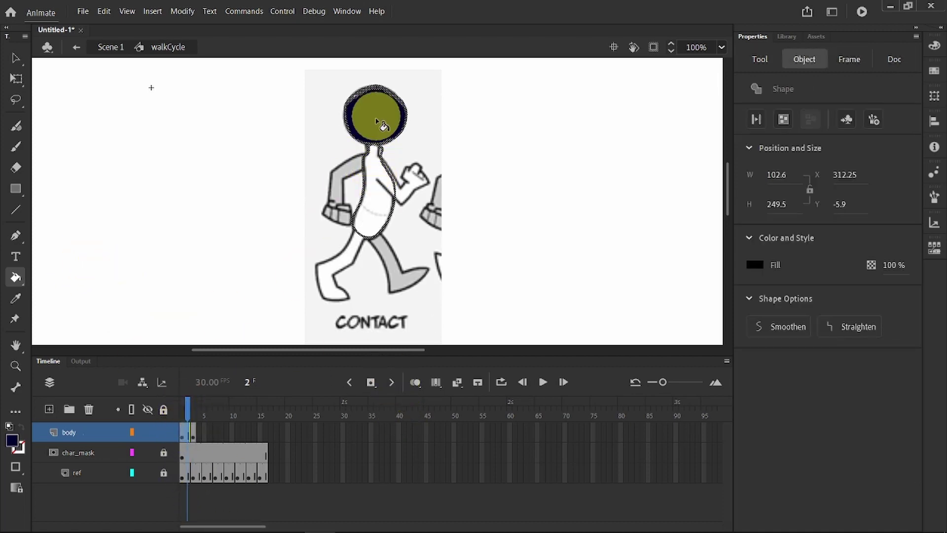
left_click(193, 434)
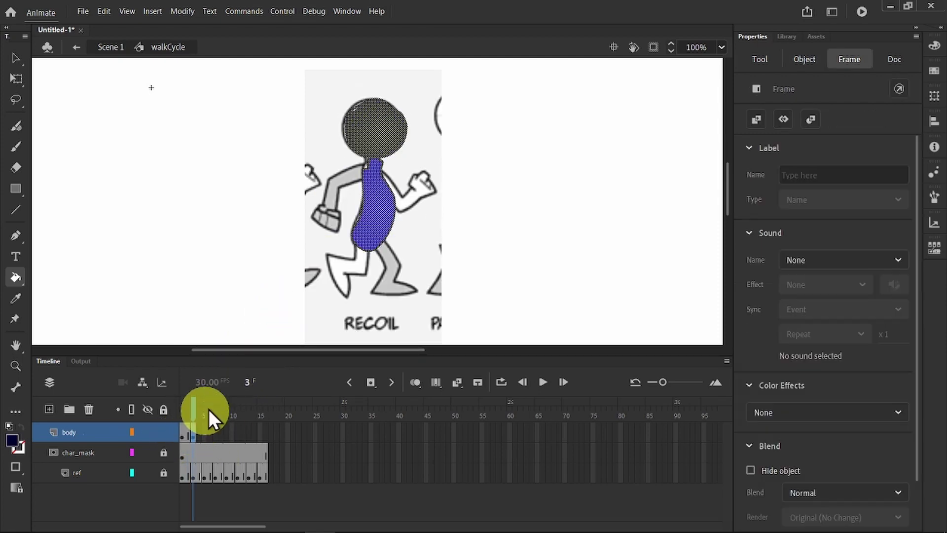
left_click(14, 296)
left_click(378, 212)
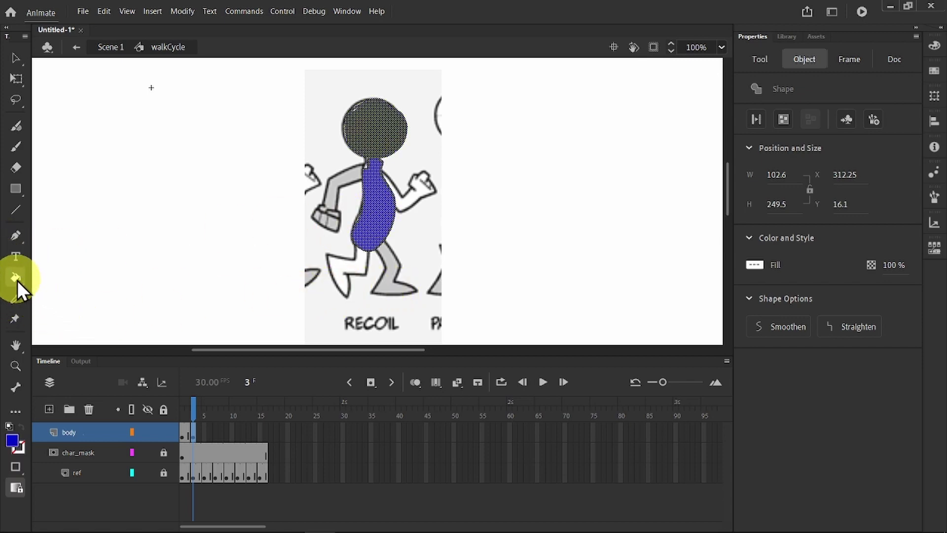
left_click(16, 58)
left_click(276, 183)
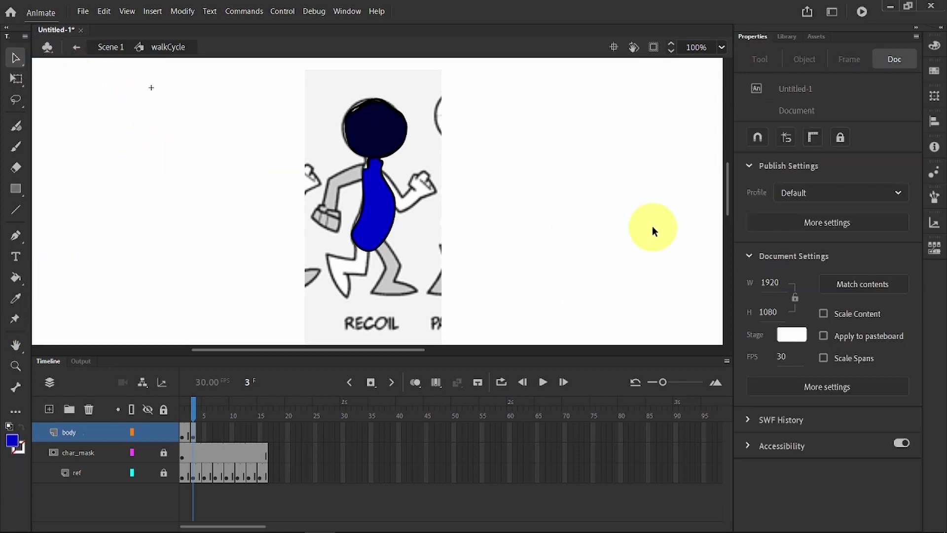
left_click(382, 207)
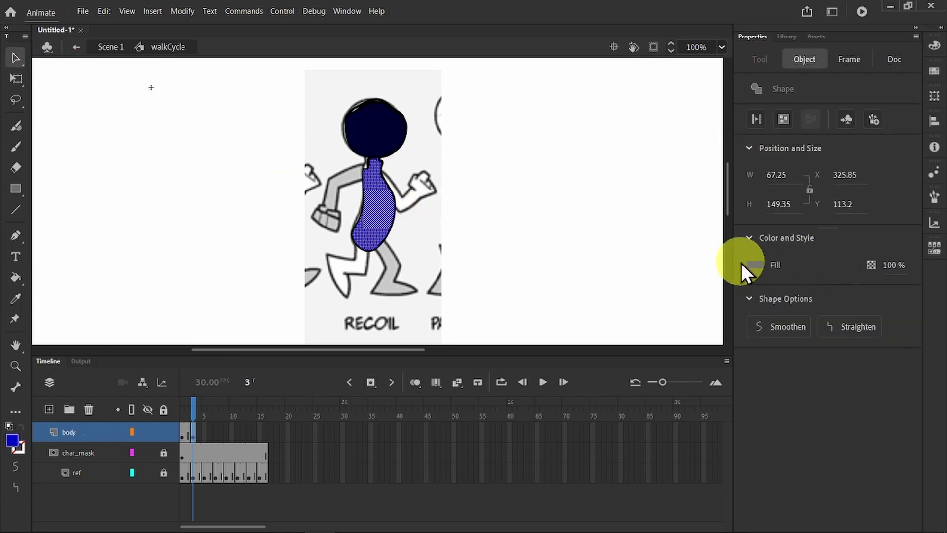
left_click(12, 278)
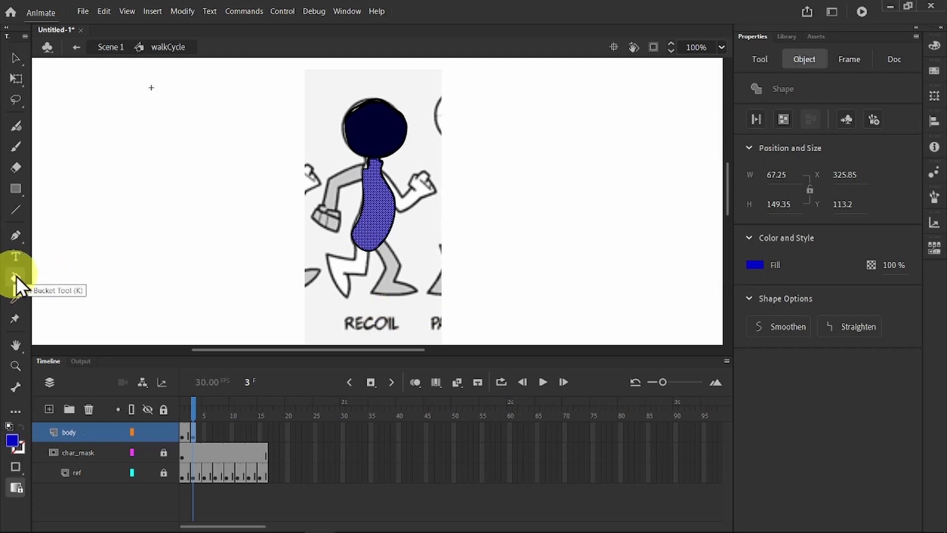
Fill the Contact pose's torso with the sampled blue at frame 2 and deselect the drawing
left_click(187, 432)
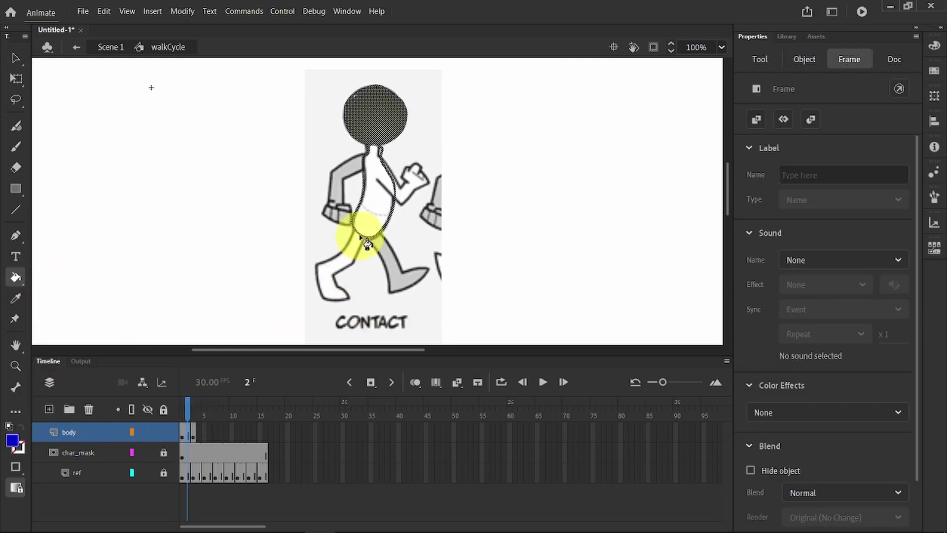
left_click(377, 201)
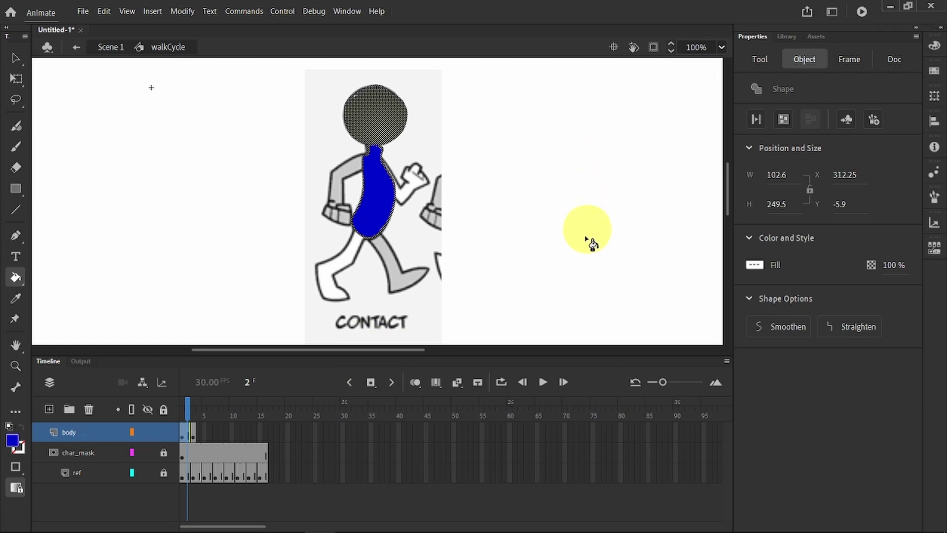
left_click(15, 58)
left_click(587, 196)
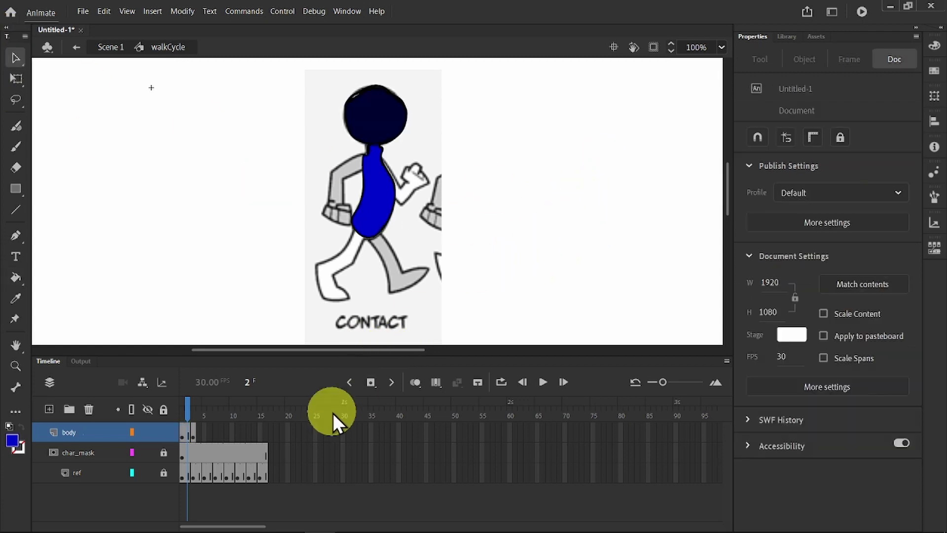
Insert a keyframe at frame 5 of the body layer and move the head and torso up to about Y -6 over the Passing pose
right_click(206, 431)
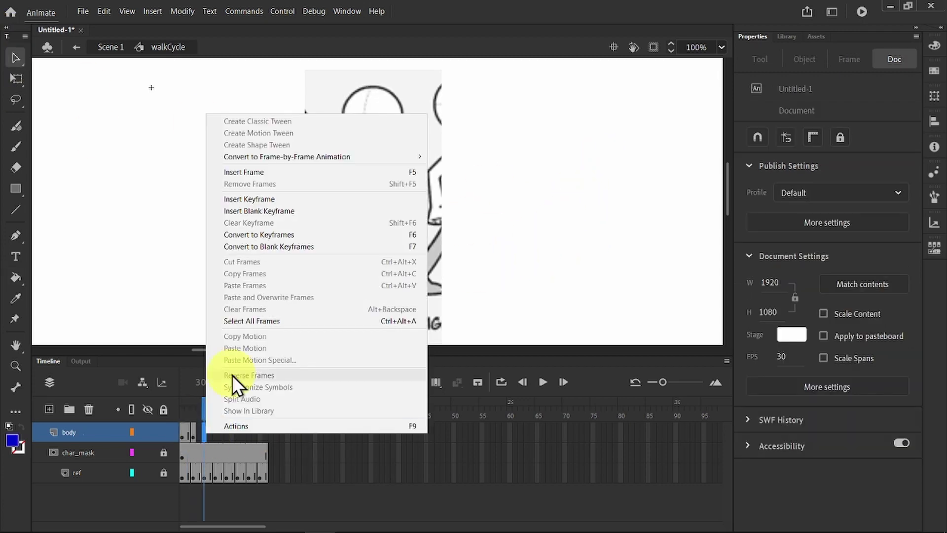
left_click(280, 199)
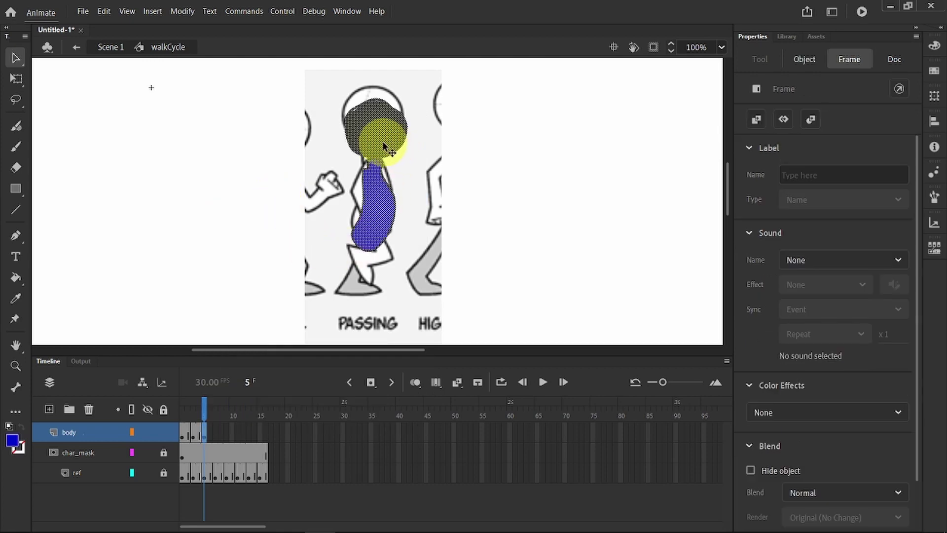
left_click_drag(383, 146, 383, 132)
left_click(379, 247)
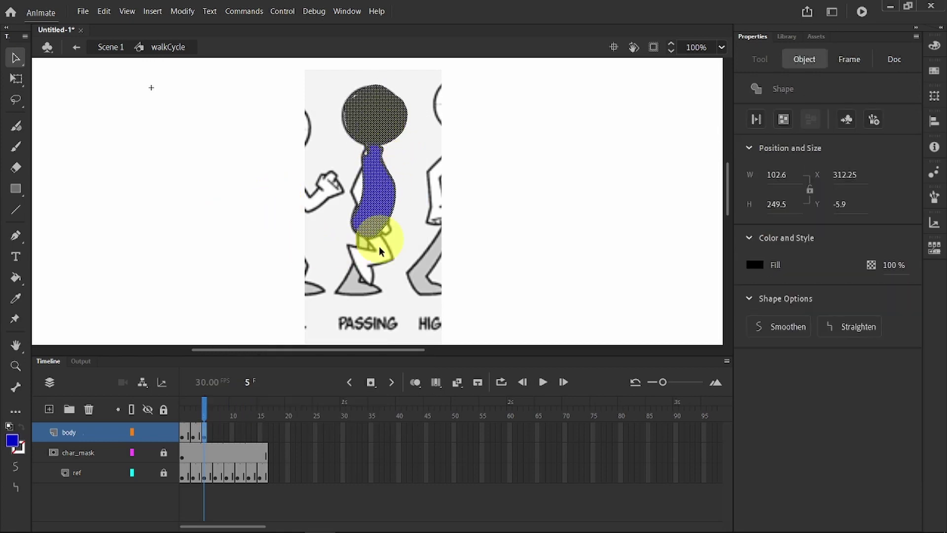
Insert a keyframe at frame 7 of the body layer and raise the head and torso to about Y -24 over the High-Point pose
right_click(216, 433)
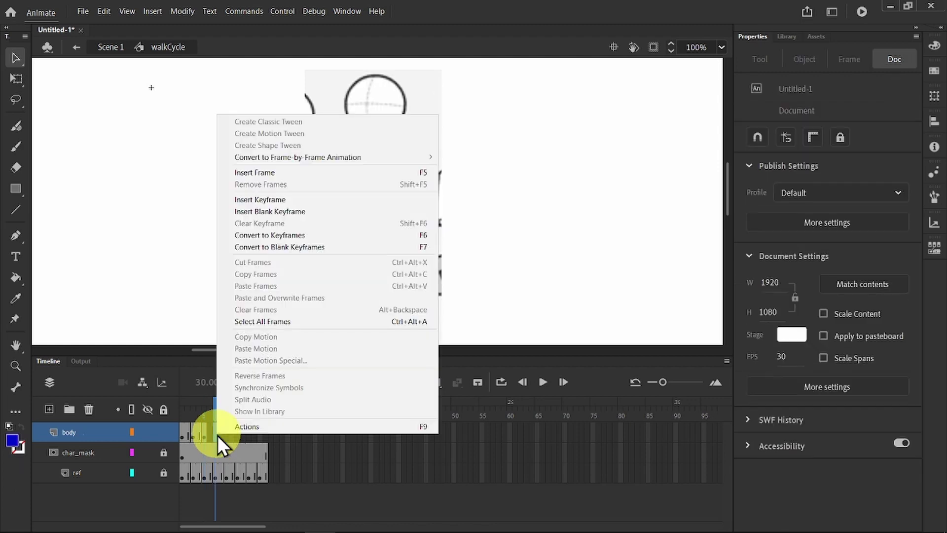
left_click(286, 198)
mouse_move(375, 185)
left_mouse_down()
mouse_move(375, 164)
mouse_move(368, 181)
left_mouse_up()
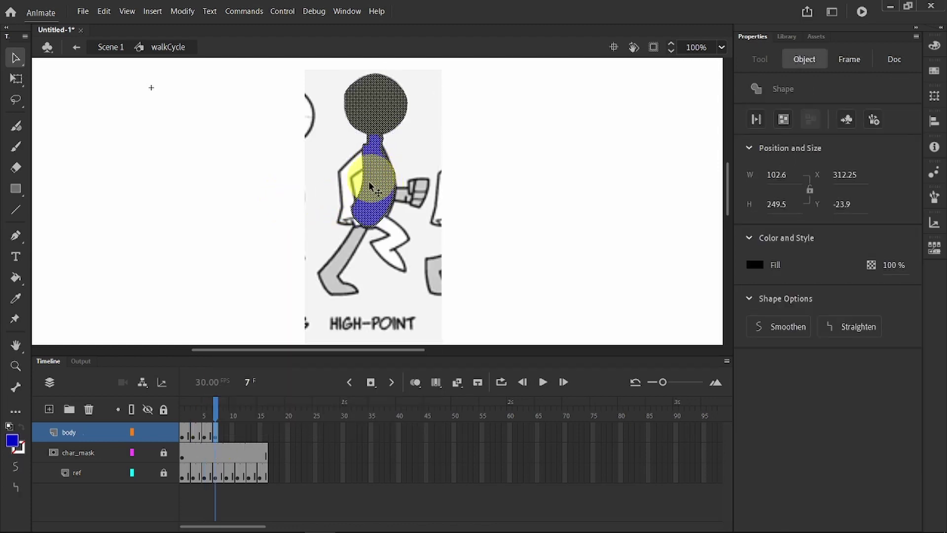
Insert a keyframe at frame 9 of the body layer and lower the head and torso onto the second Contact pose
left_click(224, 433)
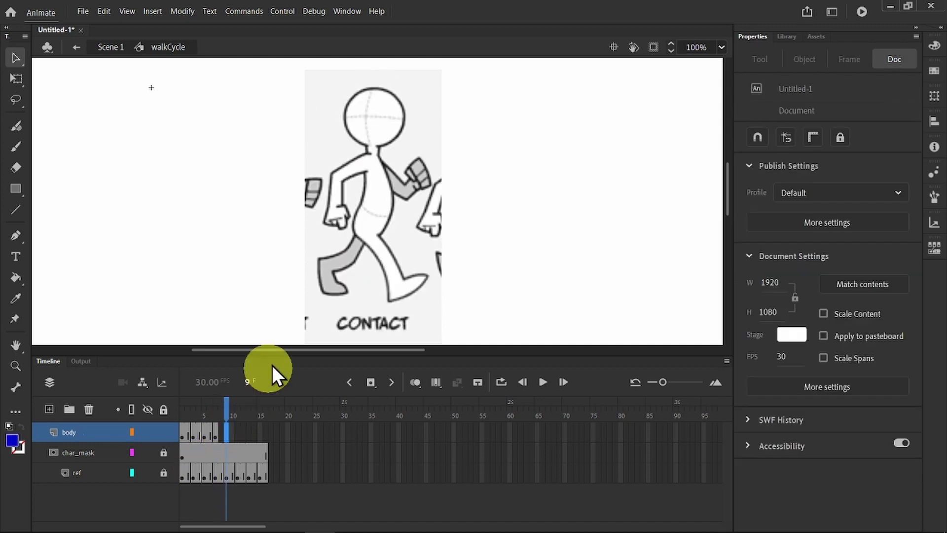
right_click(229, 436)
left_click(303, 200)
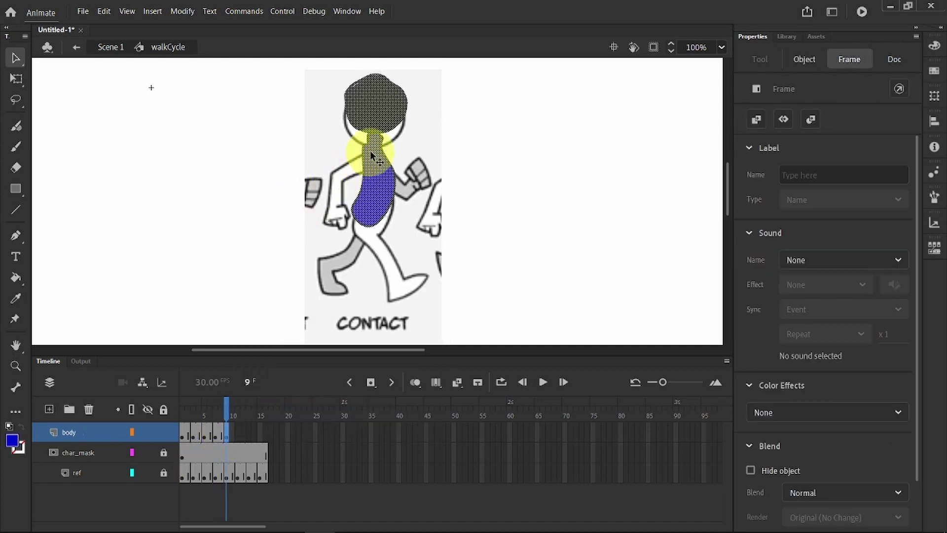
left_click(377, 194)
left_click_drag(376, 194, 378, 184)
Insert a keyframe at frame 11 of the body layer and lower the head and torso onto the second Recoil pose
left_click(239, 434)
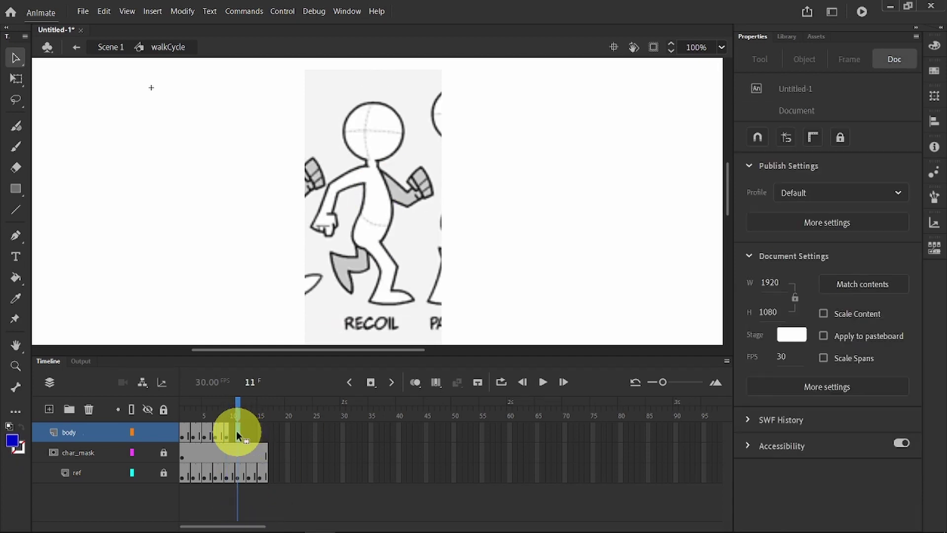
right_click(238, 433)
left_click(319, 201)
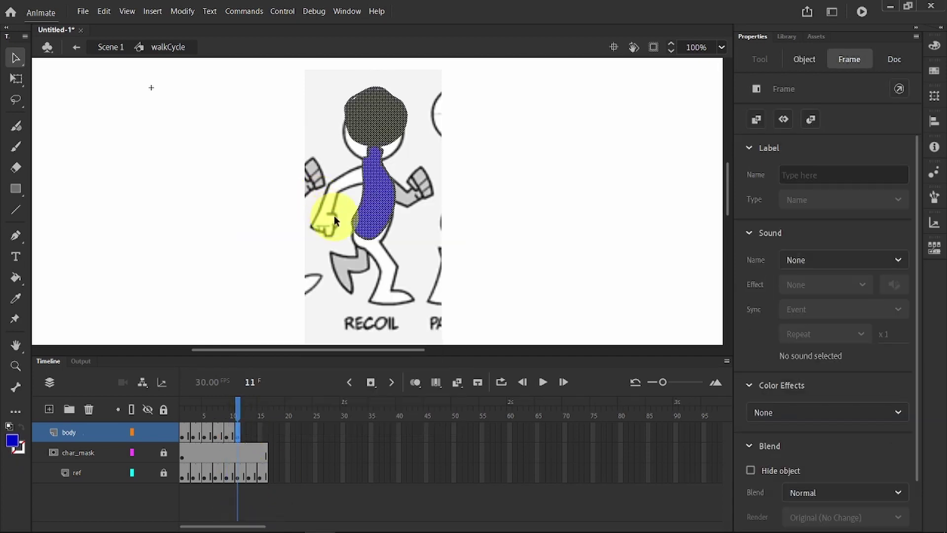
left_click_drag(375, 197, 375, 213)
Insert a keyframe at frame 13 of the body layer and raise the head and torso to about Y -8 over the Passing pose
left_click(246, 434)
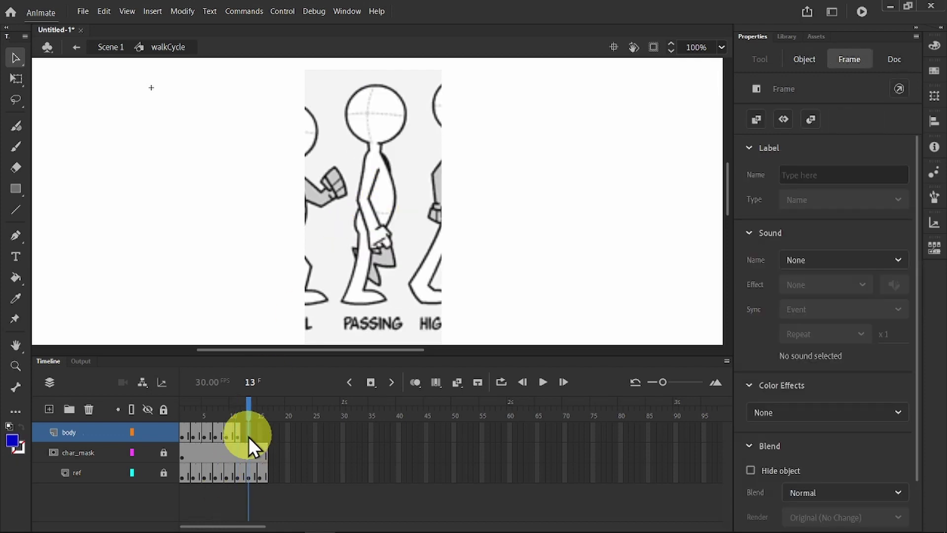
right_click(248, 433)
left_click(339, 203)
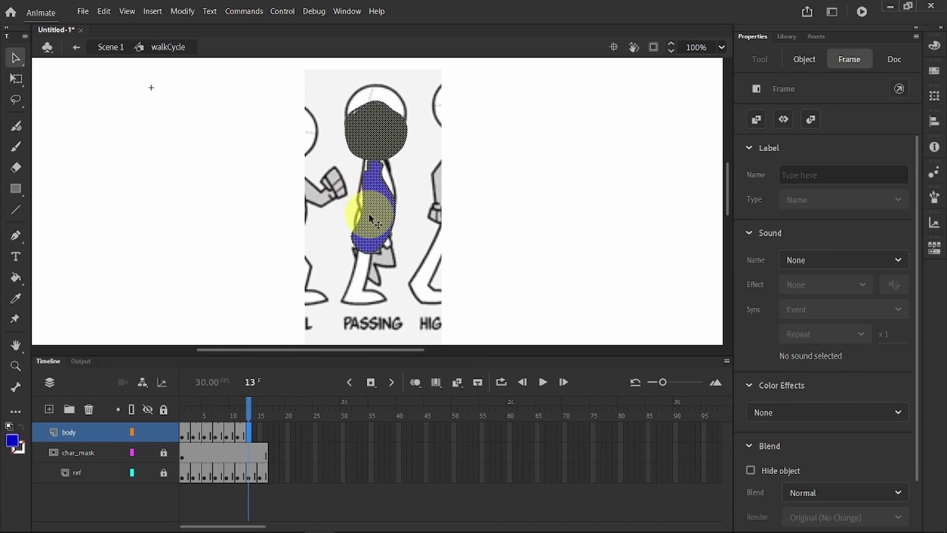
left_click(371, 190)
left_click_drag(371, 190, 369, 199)
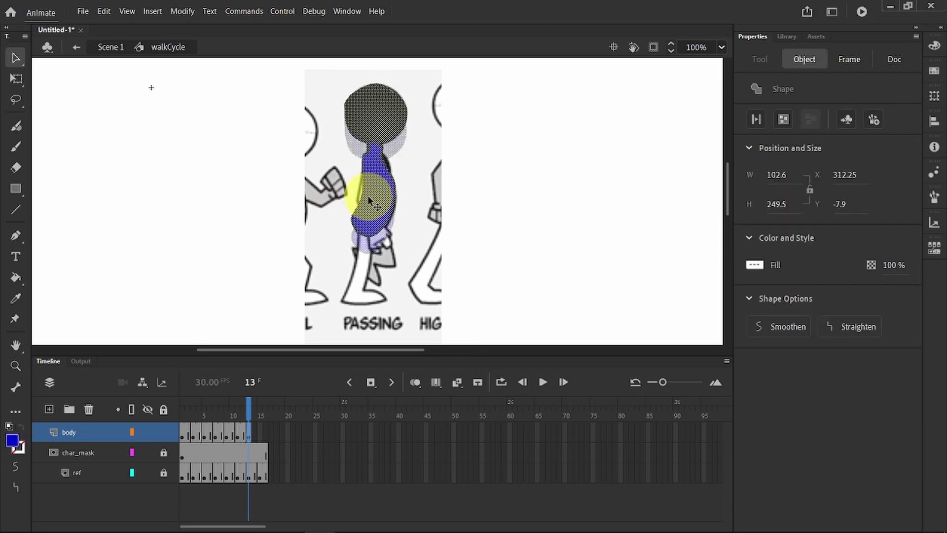
Insert a keyframe at frame 15 of the body layer and raise the head and torso to about Y -20 over the High-Point pose
right_click(259, 431)
left_click(316, 202)
key("ctrl+shift+v")
mouse_move(366, 191)
left_mouse_down()
mouse_move(370, 168)
mouse_move(369, 183)
left_mouse_up()
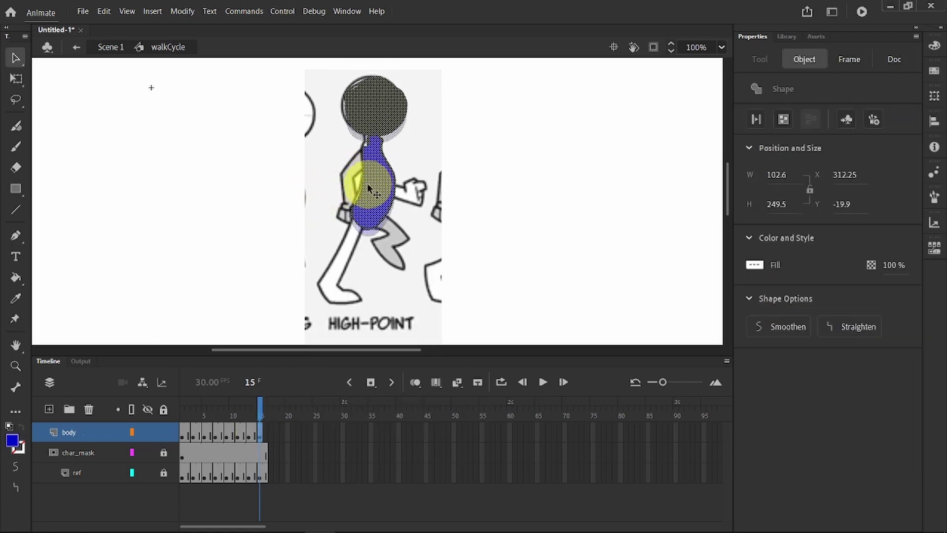
Extend the body layer's last High-Point drawing to frame 16 by inserting a frame
left_click(264, 432)
right_click(264, 433)
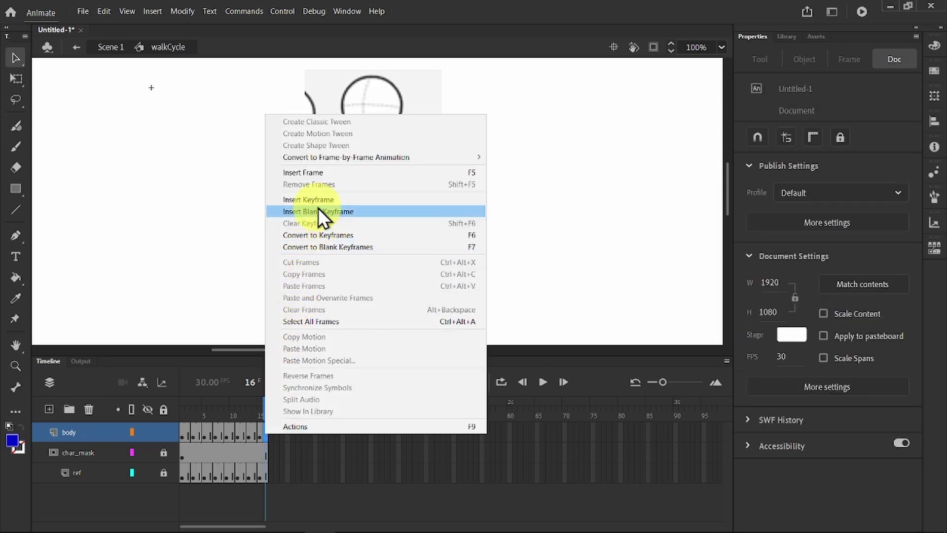
left_click(315, 173)
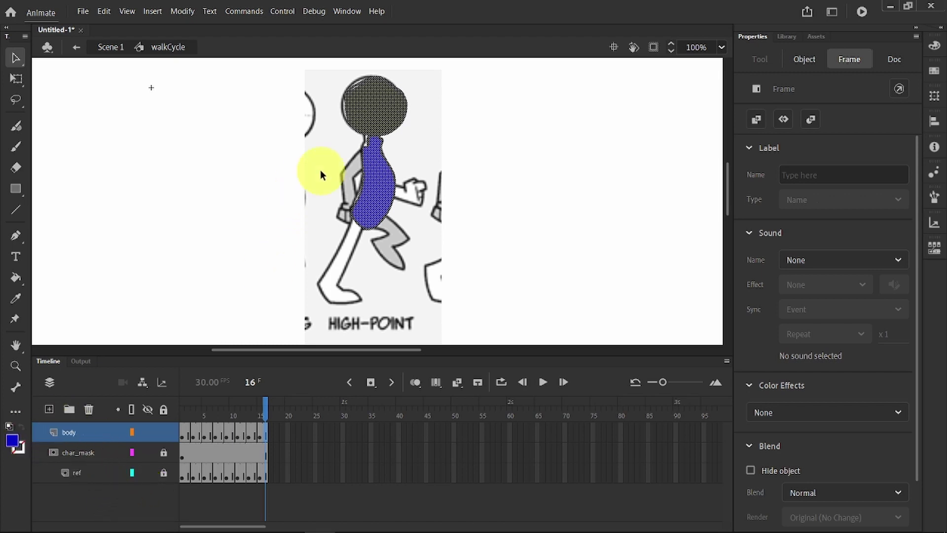
Hide the body layer and set up the Classic Brush with a black fill
left_click(147, 433)
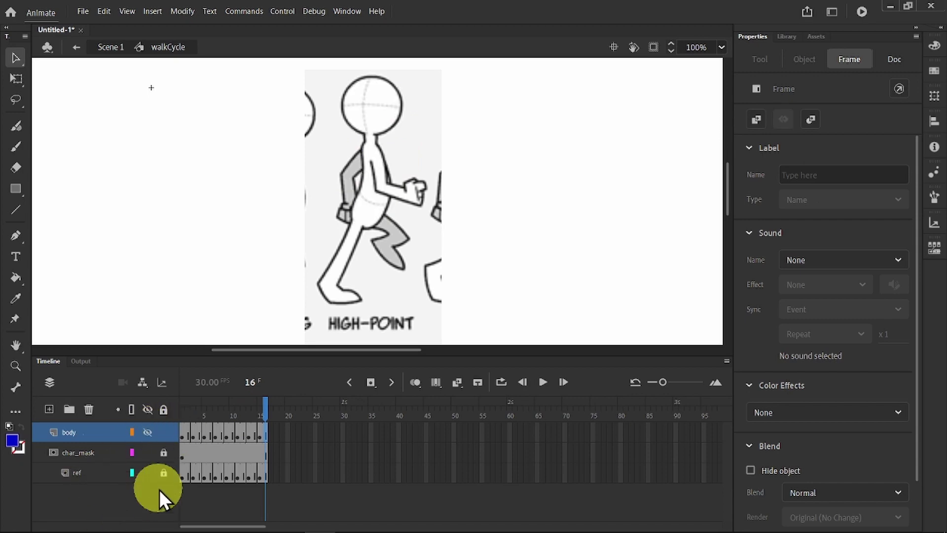
left_click(15, 146)
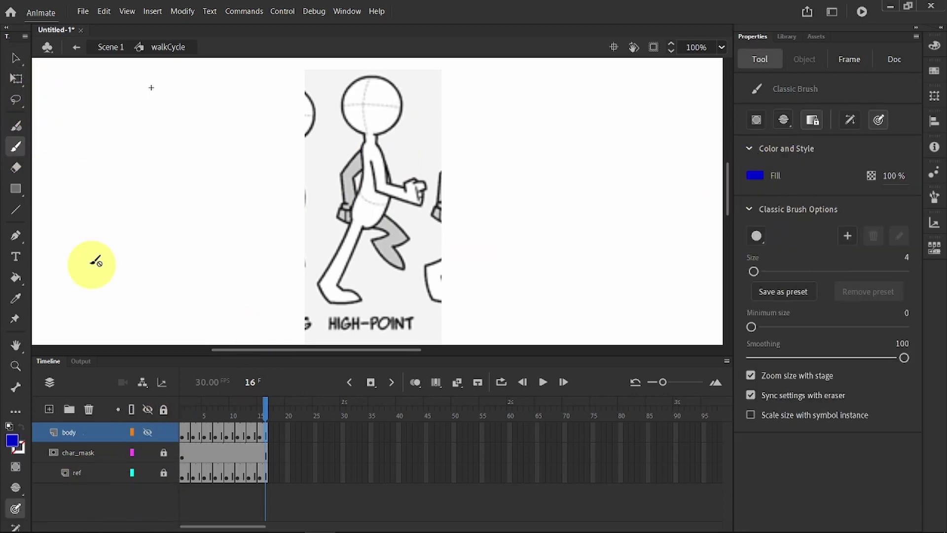
left_click(759, 175)
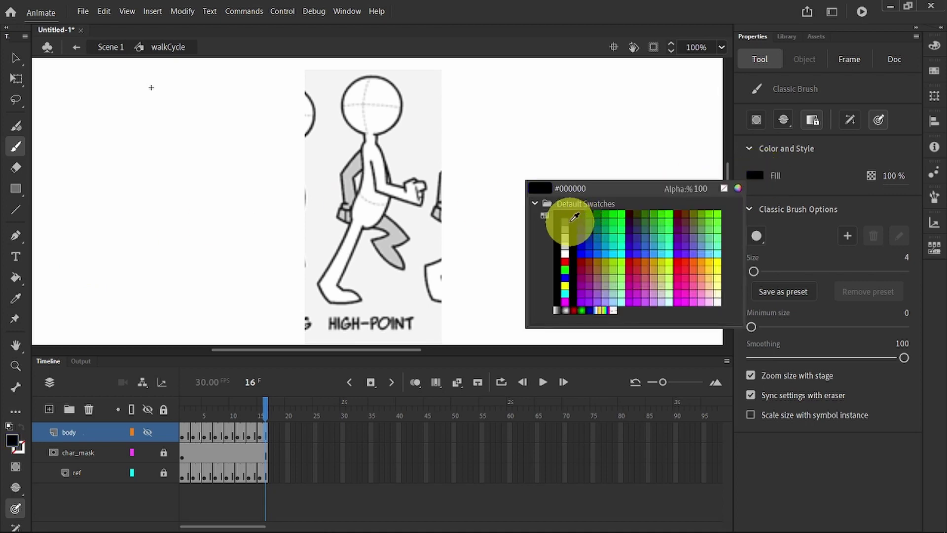
left_click(566, 217)
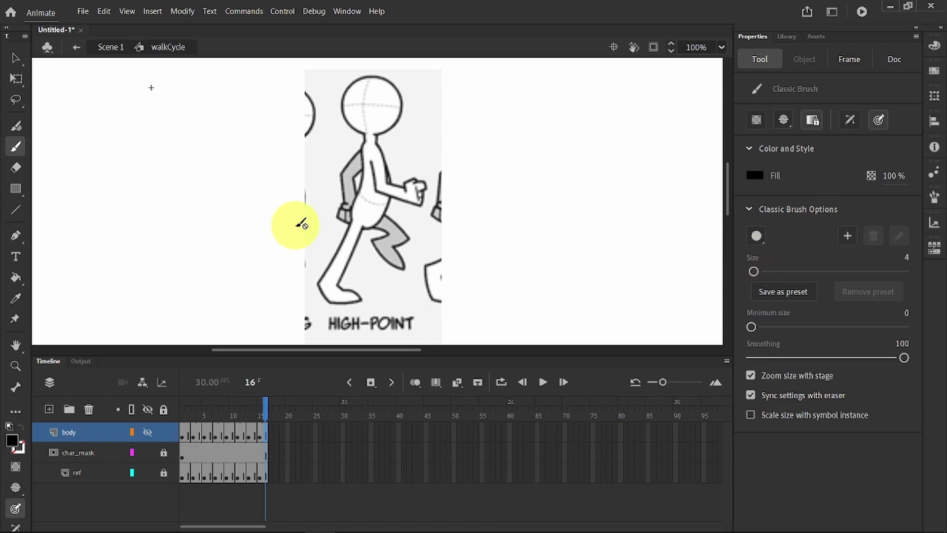
Add a new layer above the body layer and name it arm_front
mouse_move(9, 522)
left_click(49, 410)
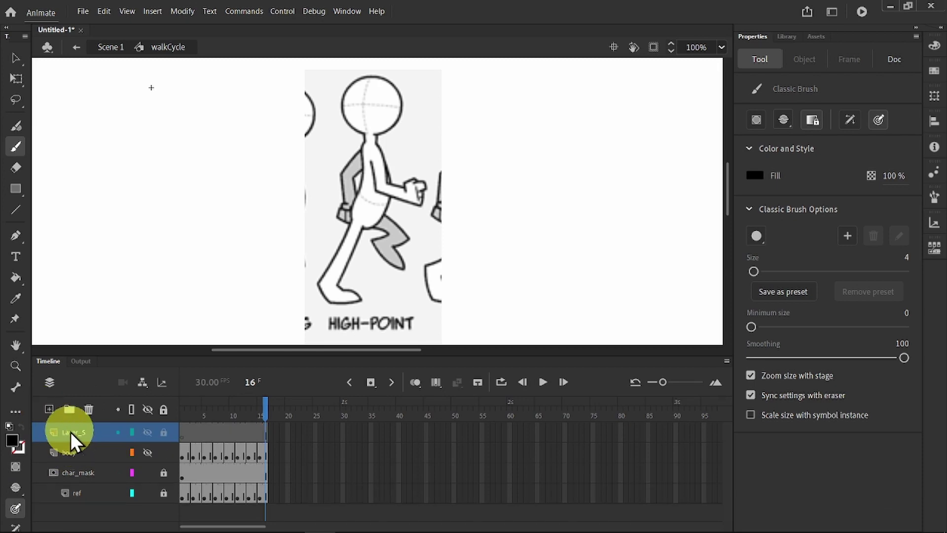
double_click(70, 431)
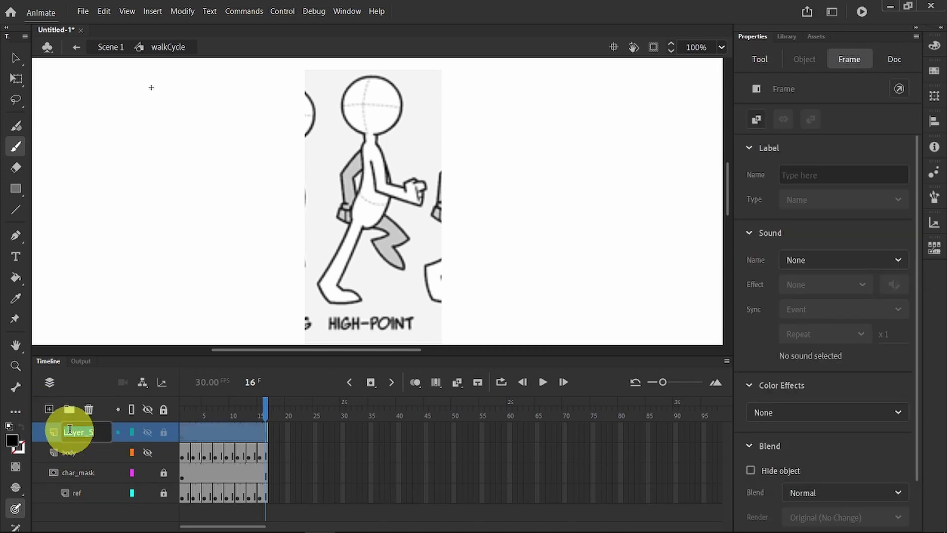
type("arm_front")
key("Return")
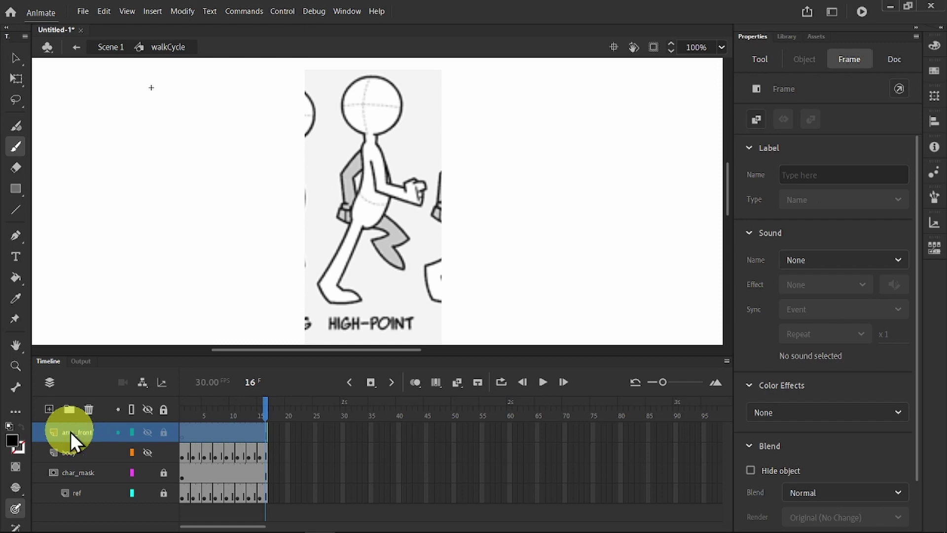
Trace the Contact pose's front arm in black at frame 1 of arm_front, and choose a grey brush fill for the hand's inner lines
left_click(182, 432)
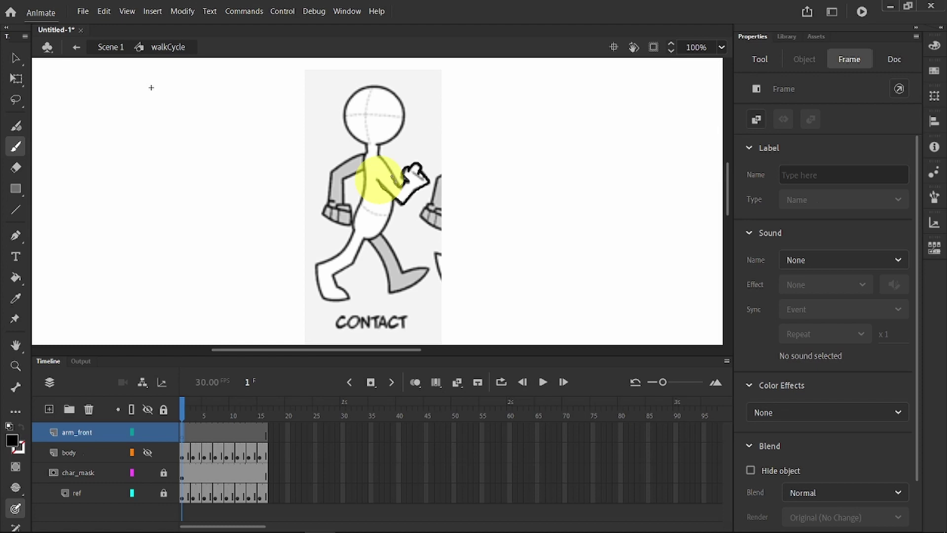
left_click_drag(379, 180, 377, 178)
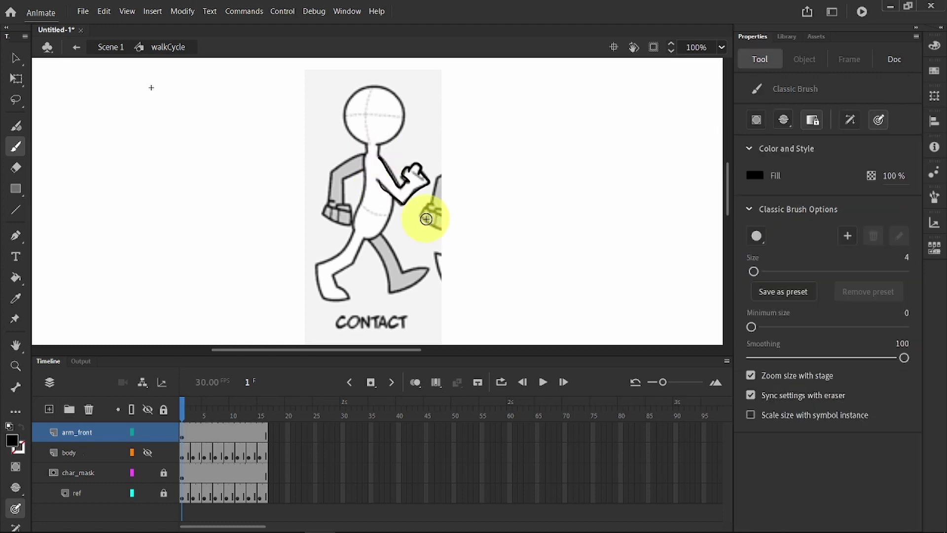
left_click(755, 175)
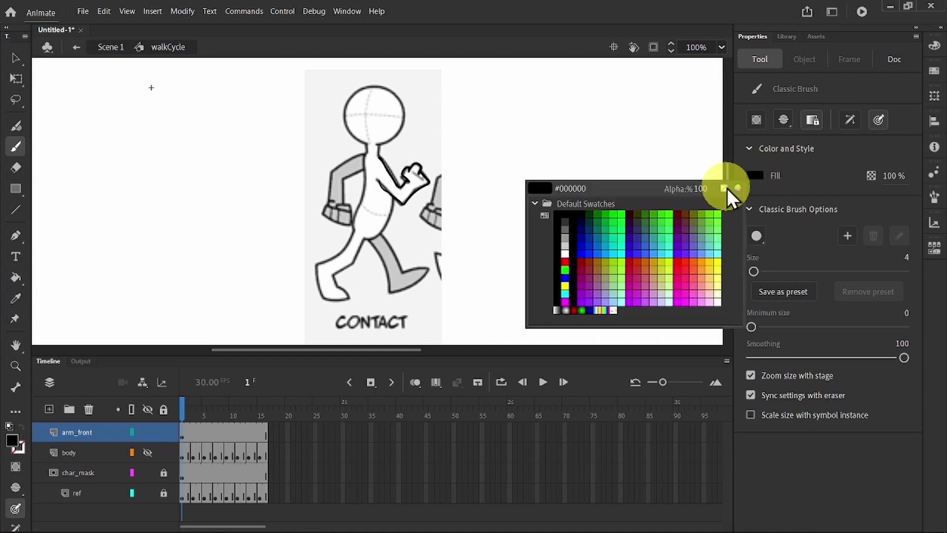
left_click(567, 227)
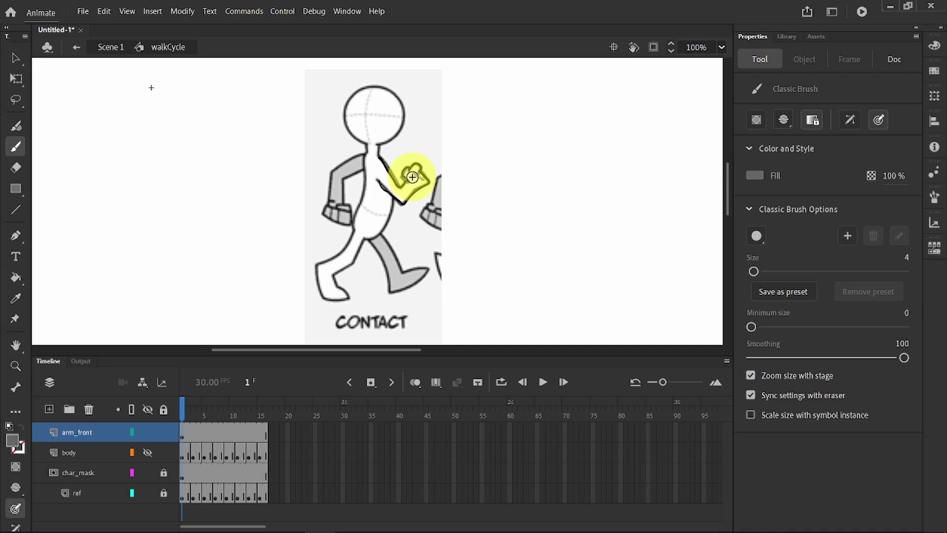
Insert a keyframe at frame 3 of arm_front and move the arm drawing to about X 368, Y 123 over the Recoil pose
right_click(194, 429)
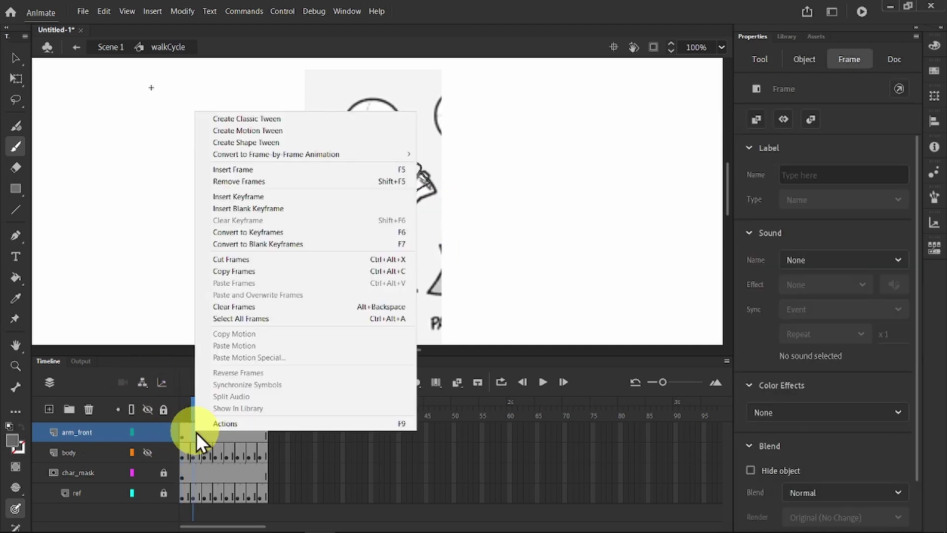
left_click(259, 195)
left_click(16, 59)
left_click(343, 205)
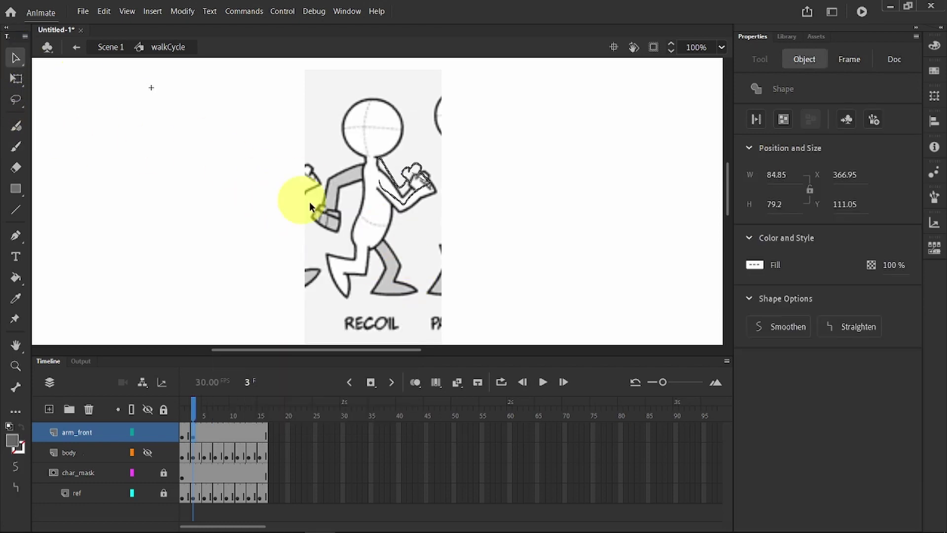
left_click_drag(376, 192, 403, 212)
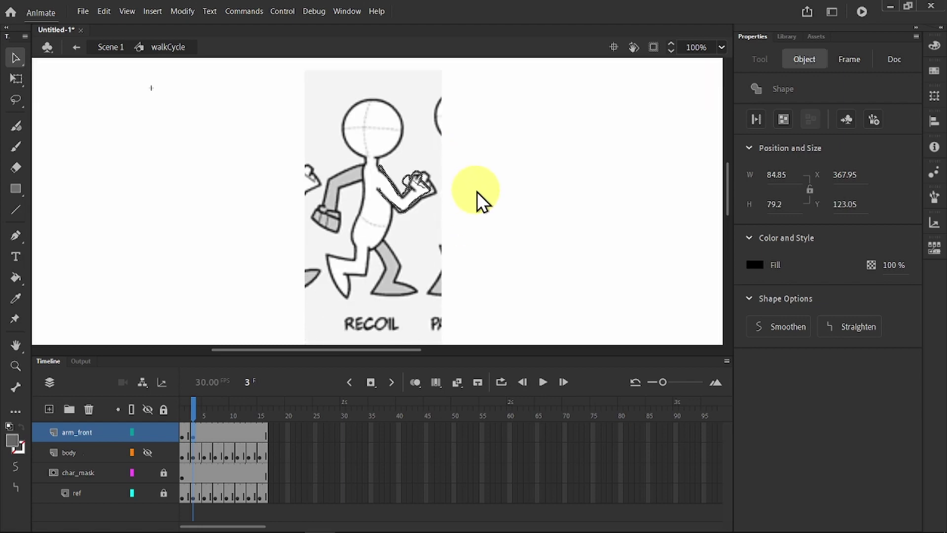
At 400% zoom, shift and slightly rotate the arm drawing with Free Transform so its hand matches the Recoil reference, and deselect it
key("ctrl+4")
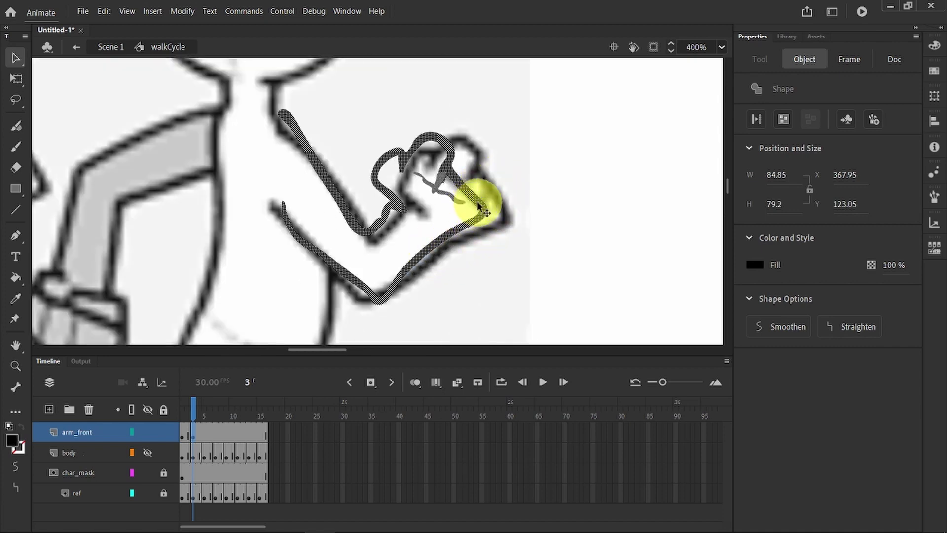
left_click_drag(480, 204, 501, 208)
left_click(16, 78)
mouse_move(518, 108)
left_mouse_down()
mouse_move(528, 120)
mouse_move(513, 123)
left_mouse_up()
left_click_drag(473, 155, 477, 153)
left_click(161, 177)
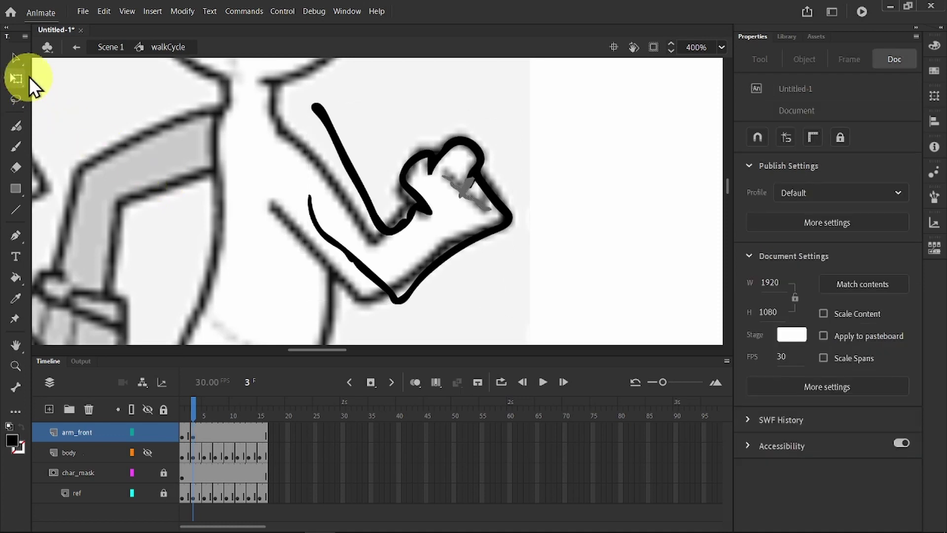
Try to move the underside line of the upper arm onto the Recoil reference at frame 3, and undo the move
left_click(14, 57)
left_click_drag(410, 298, 415, 304)
left_click(337, 250)
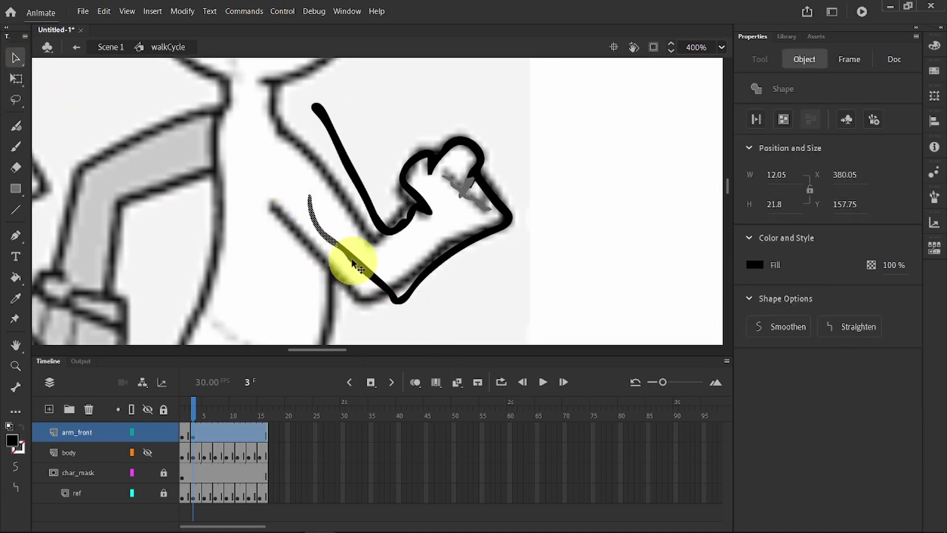
left_click_drag(332, 233, 355, 282)
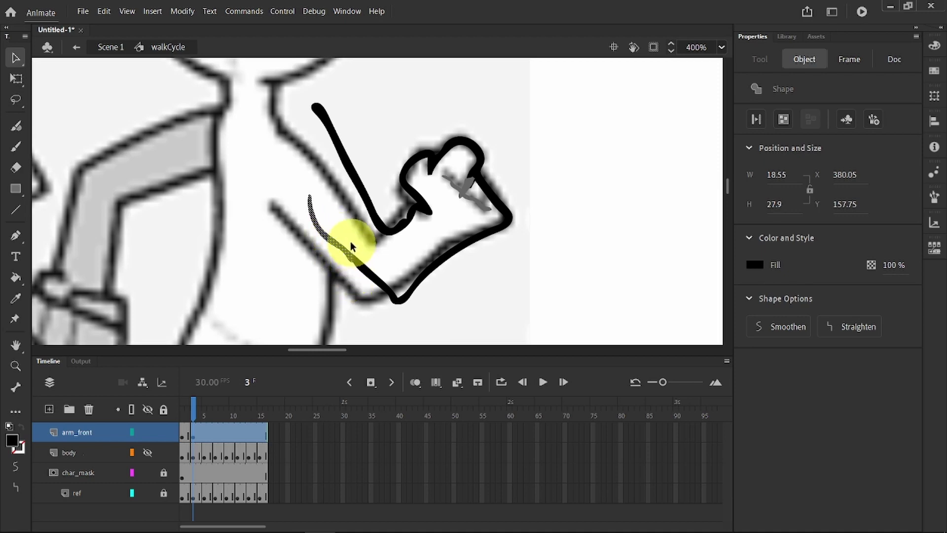
mouse_move(351, 247)
left_mouse_down()
mouse_move(387, 313)
mouse_move(318, 290)
mouse_move(345, 279)
mouse_move(346, 288)
left_mouse_up()
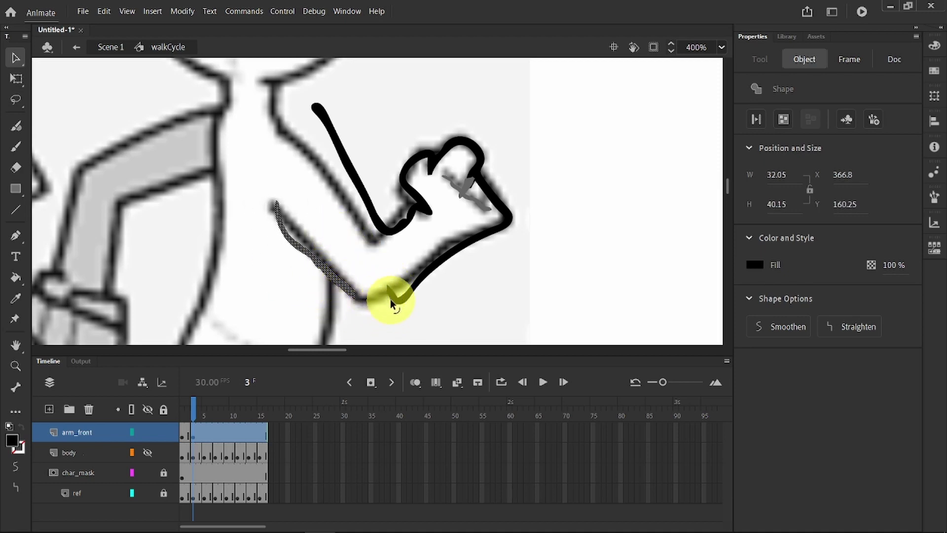
key("ctrl+z")
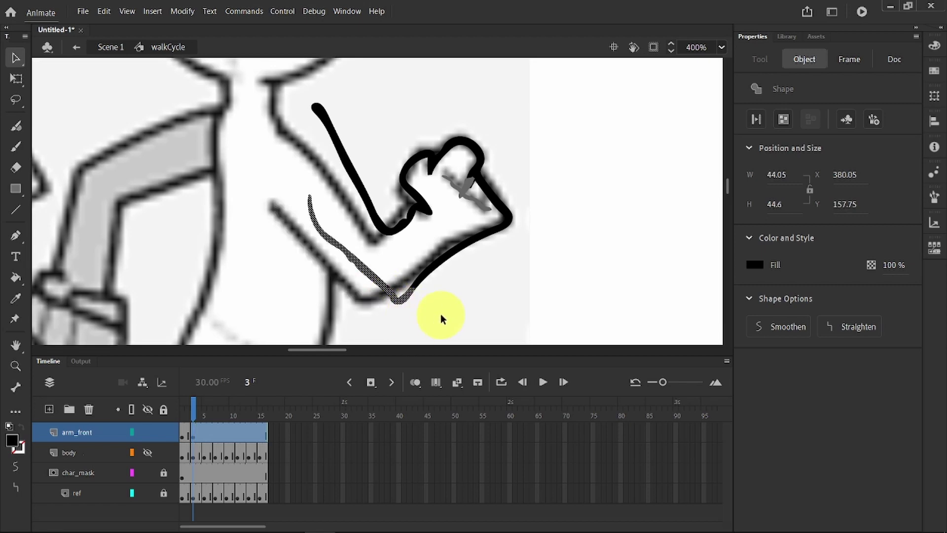
Try to pull the elbow corner of the arm's underside onto the Recoil reference at frame 3, and undo the change
left_click(405, 306)
left_click_drag(398, 301, 366, 312)
key("ctrl+z")
key("ctrl+z")
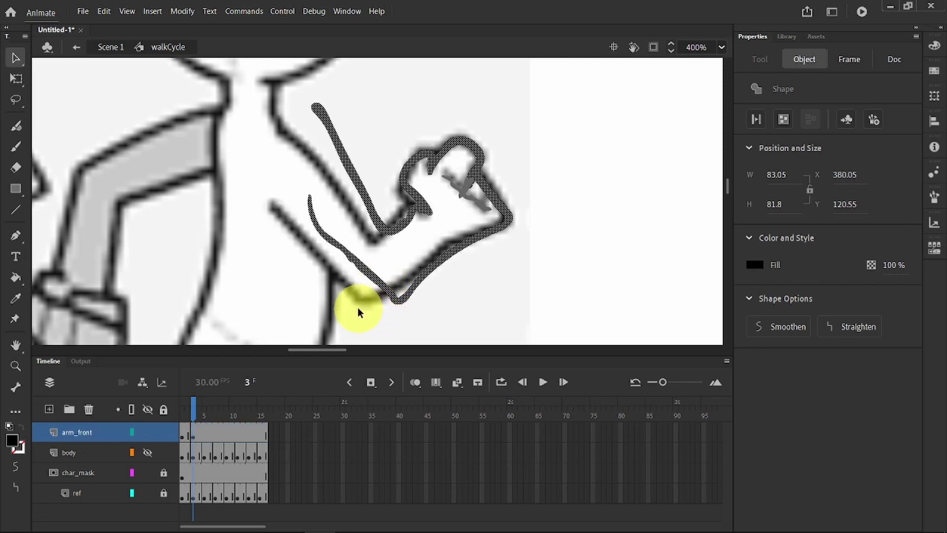
left_click(357, 307)
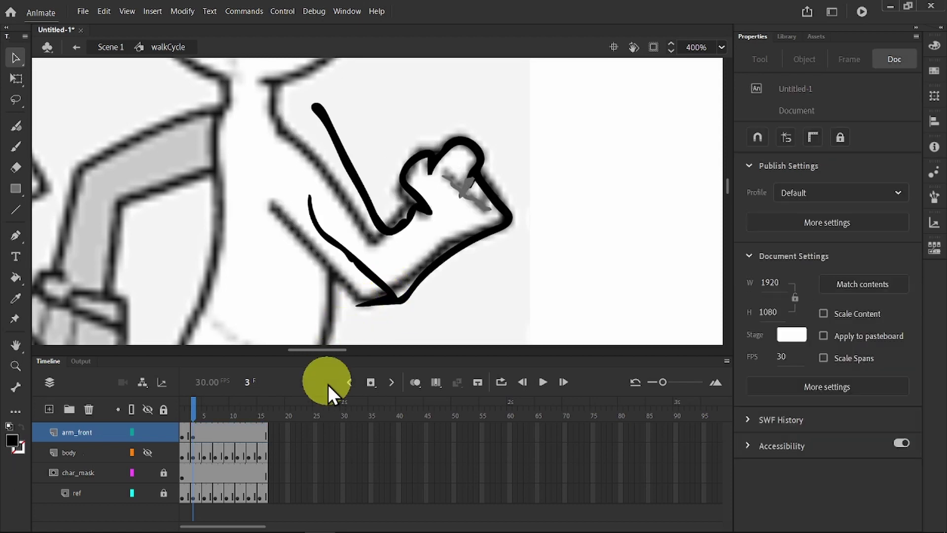
Erase the upper arm and elbow lines at frame 3 with the Eraser at size 18, keeping the hand and outer forearm line
left_click(15, 167)
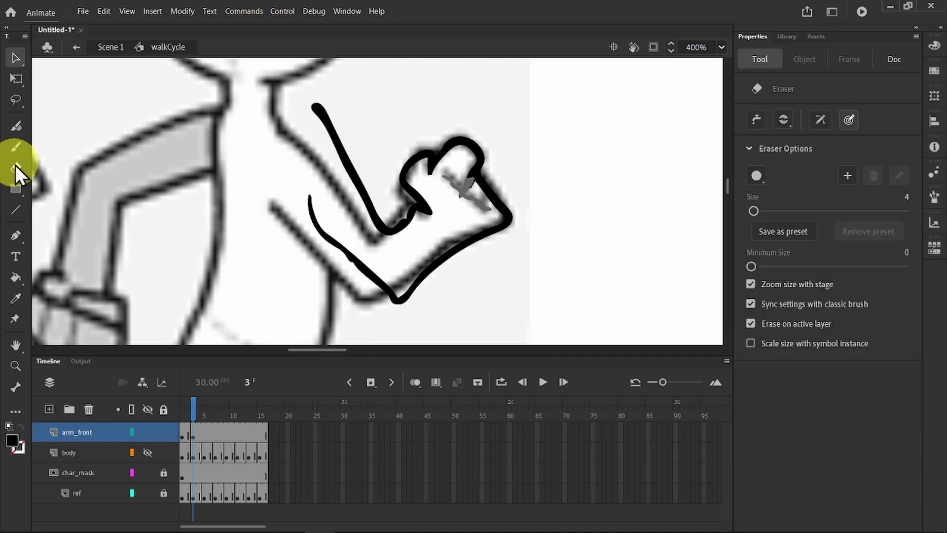
mouse_move(298, 200)
left_mouse_down()
mouse_move(320, 231)
mouse_move(388, 262)
mouse_move(284, 215)
mouse_move(311, 239)
left_mouse_up()
left_click(842, 213)
key("ctrl+z")
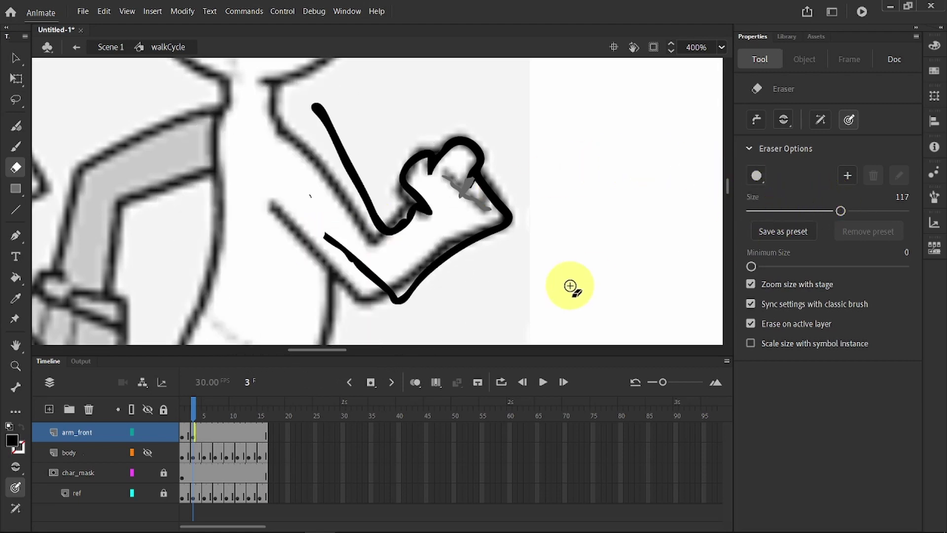
left_click(795, 211)
left_click_drag(276, 223, 349, 261)
key("ctrl+z")
left_click(764, 211)
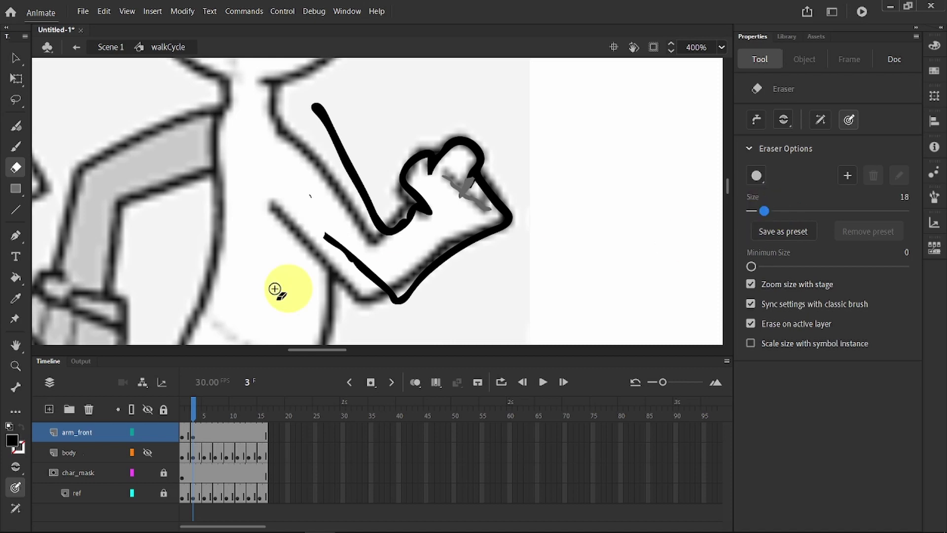
mouse_move(271, 201)
left_mouse_down()
mouse_move(387, 300)
mouse_move(412, 282)
left_mouse_up()
mouse_move(372, 259)
left_mouse_down()
mouse_move(379, 229)
mouse_move(394, 227)
mouse_move(330, 174)
mouse_move(318, 91)
mouse_move(348, 194)
left_mouse_up()
Redraw the front arm's upper and lower lines in black over the Recoil reference with the Classic Brush at size 5
left_click(16, 146)
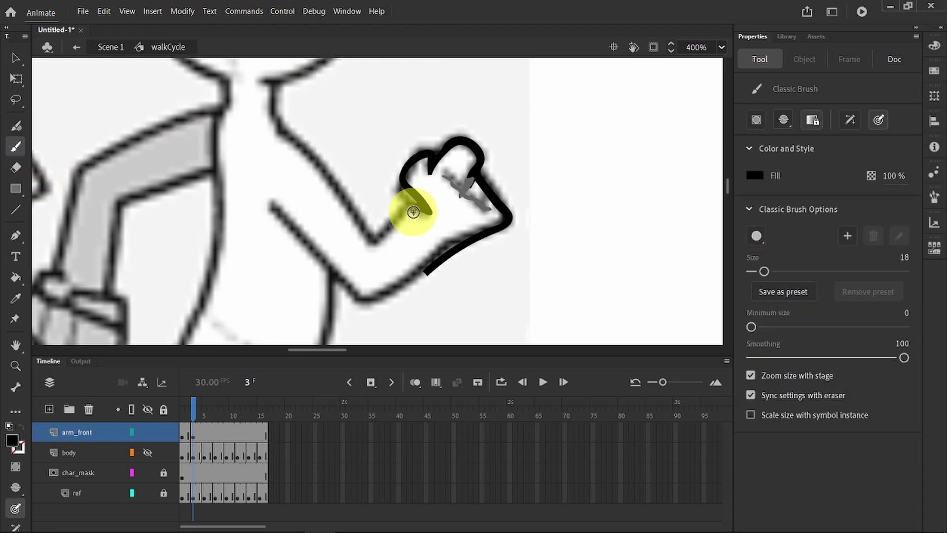
left_click_drag(432, 157, 406, 170)
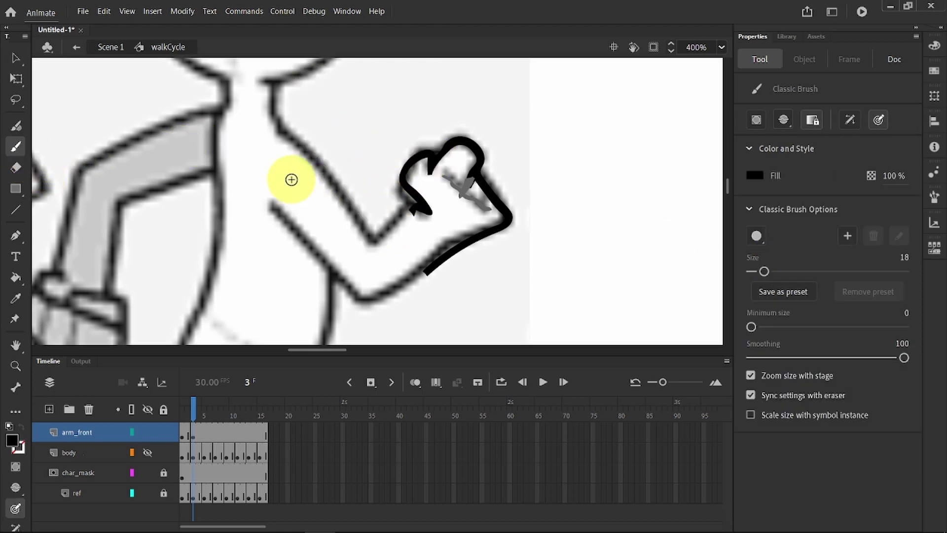
left_click_drag(287, 127, 357, 221)
key("ctrl+z")
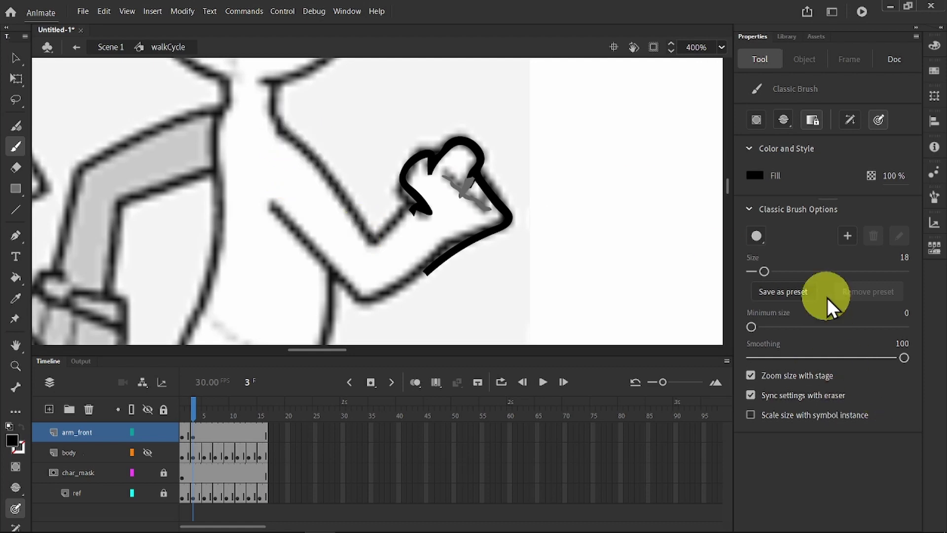
left_click(753, 270)
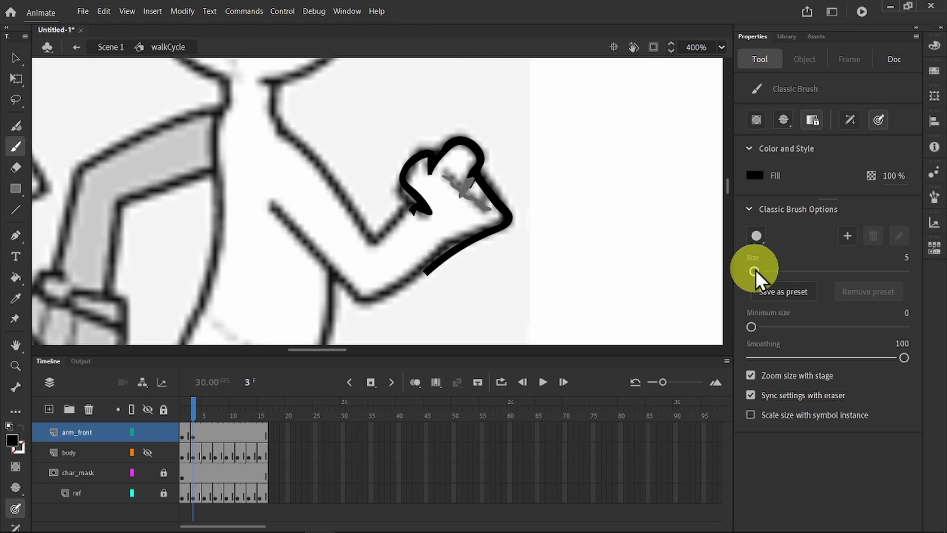
left_click(755, 270)
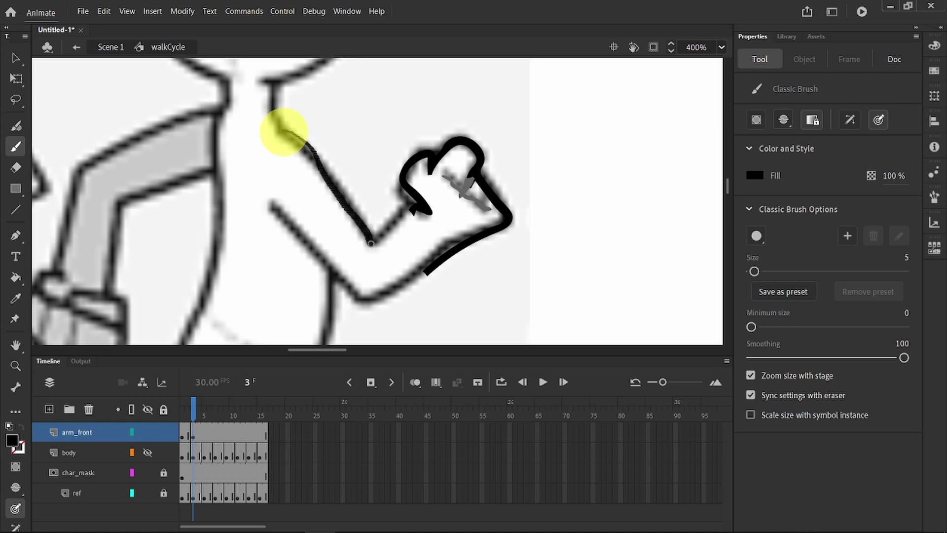
left_click_drag(415, 209, 414, 209)
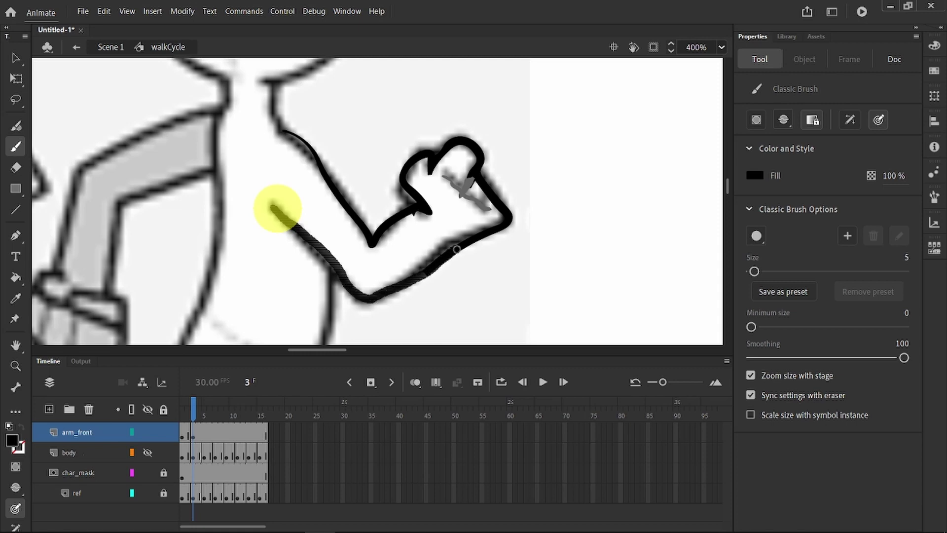
left_click_drag(277, 208, 274, 208)
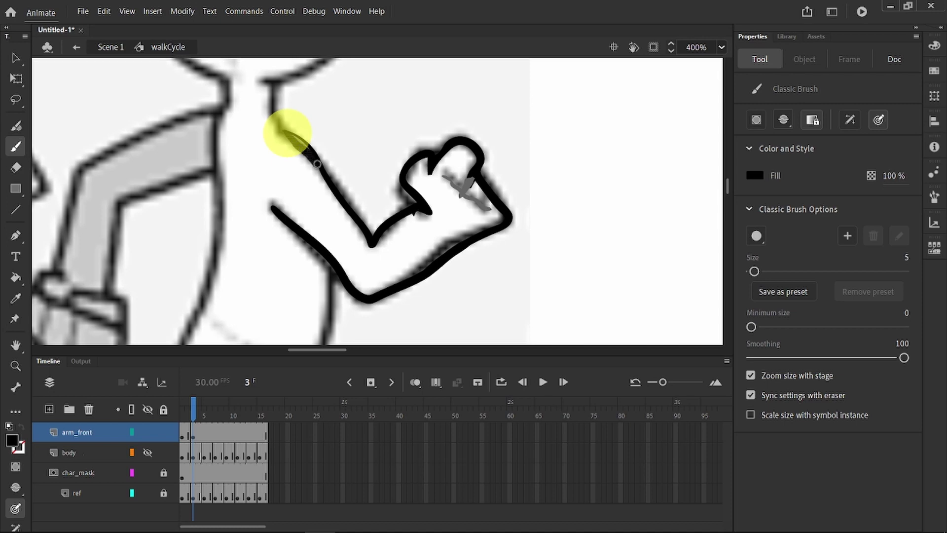
left_click_drag(287, 132, 281, 132)
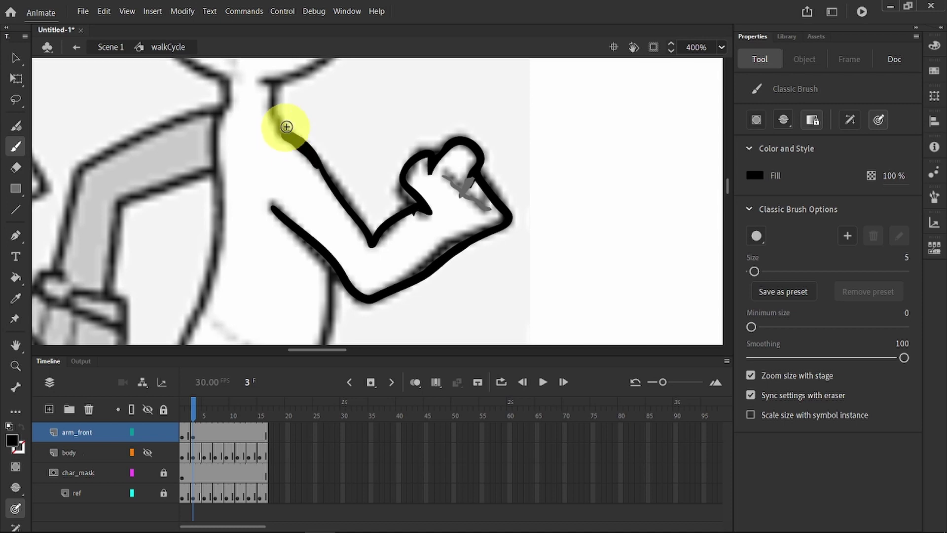
Try closing the open shoulder end of the arm at frame 2 of arm_front with a white Classic Brush stroke
left_click(189, 433)
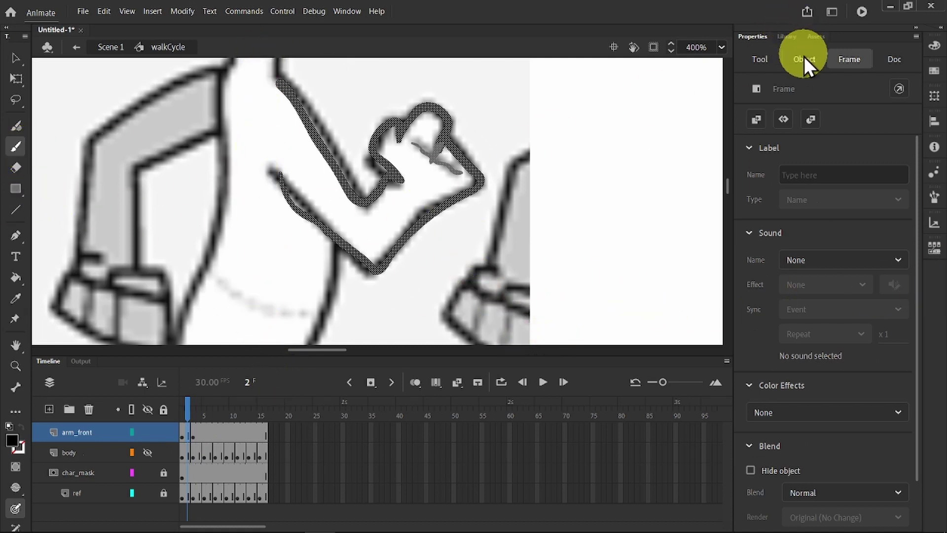
left_click(759, 59)
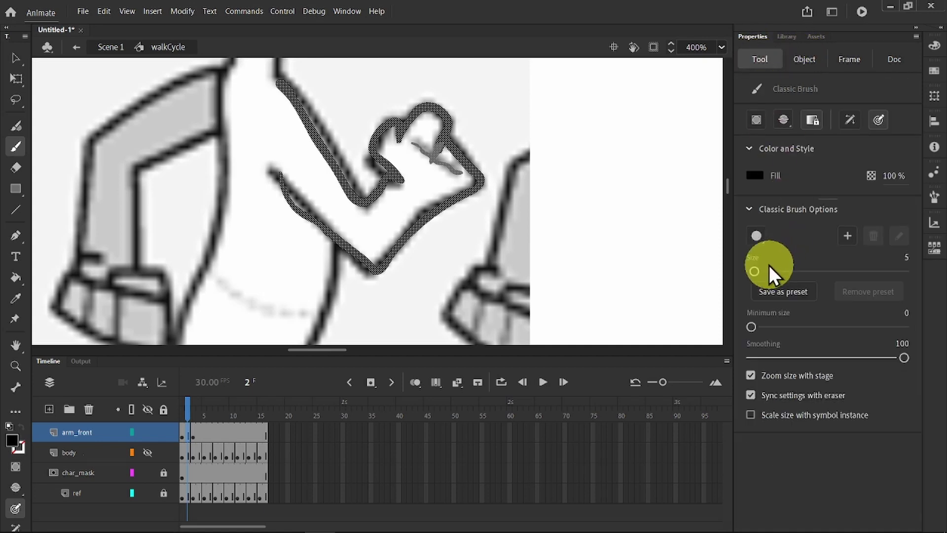
left_click(755, 176)
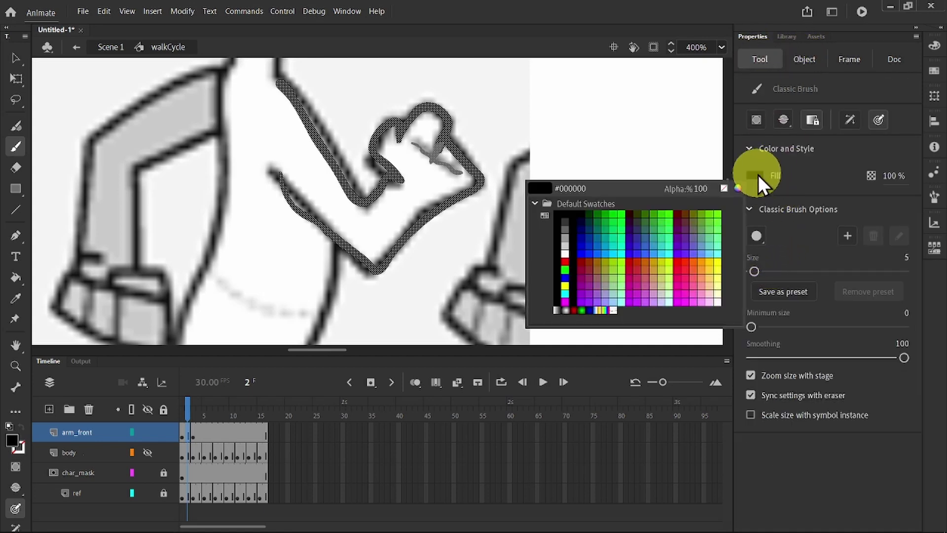
left_click(567, 255)
mouse_move(258, 102)
left_mouse_down()
mouse_move(274, 101)
mouse_move(279, 168)
left_mouse_up()
left_click(15, 279)
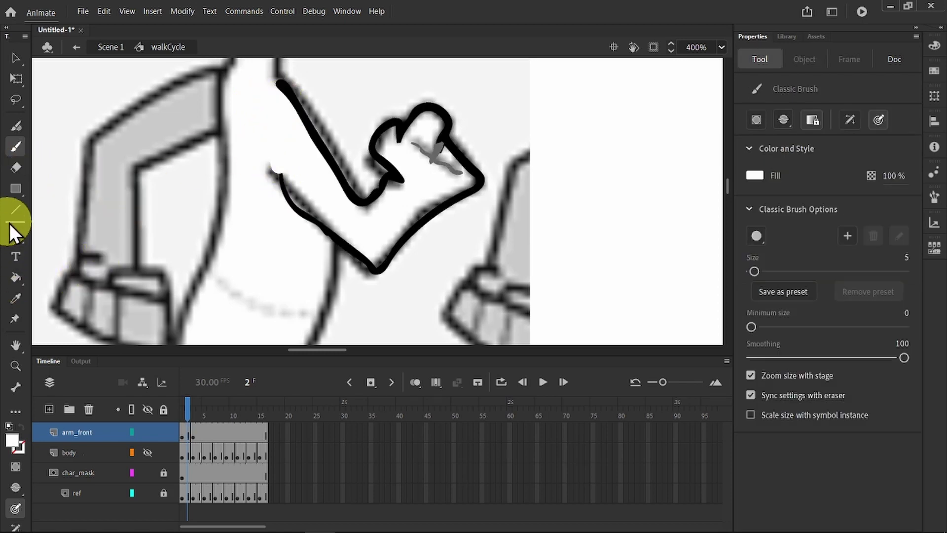
left_click(16, 277)
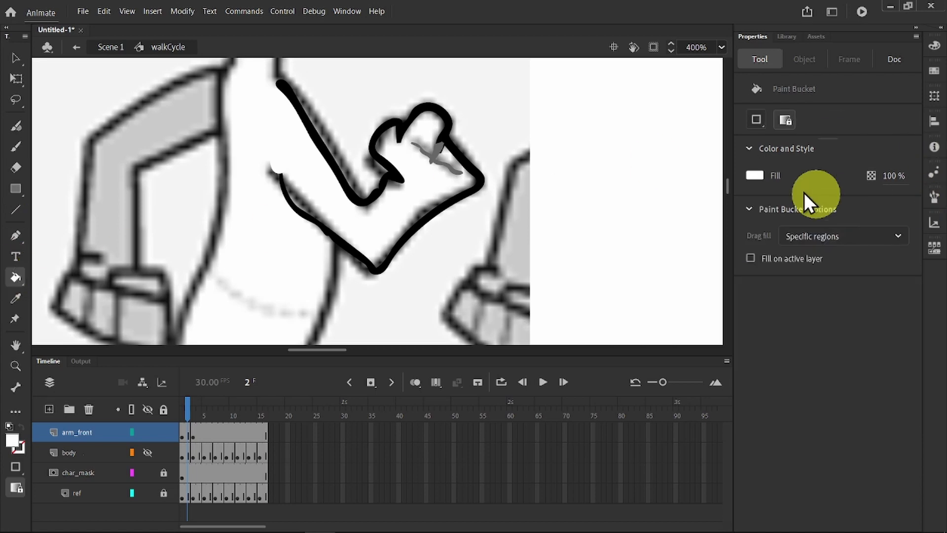
Set the Paint Bucket fill to blue #0033FF, try it on the white closing stroke, and undo back to the open arm outline
left_click(750, 177)
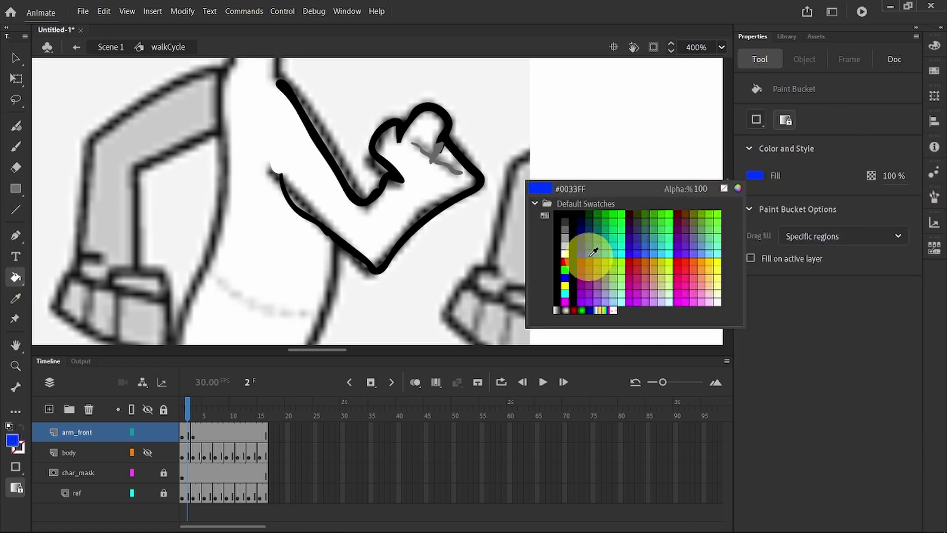
left_click(594, 249)
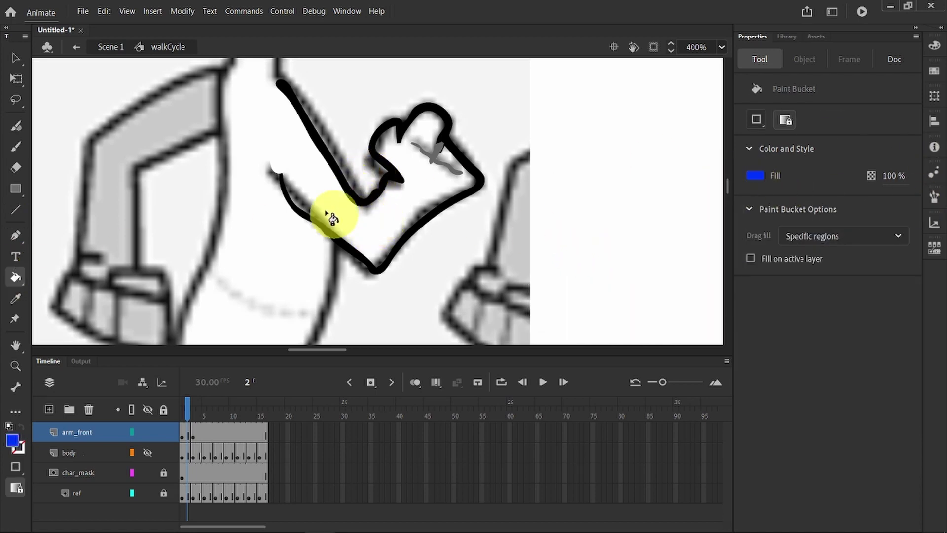
left_click(280, 151)
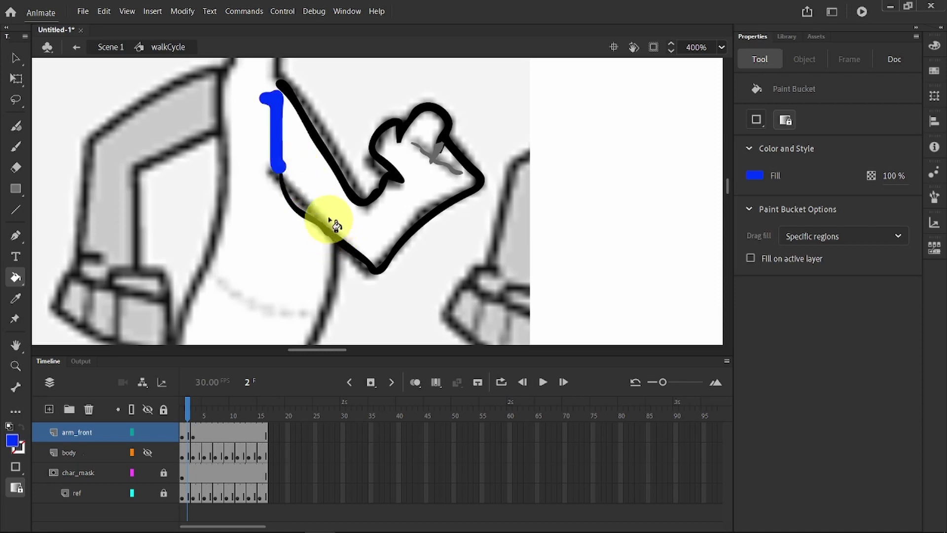
left_click_drag(281, 96, 279, 93)
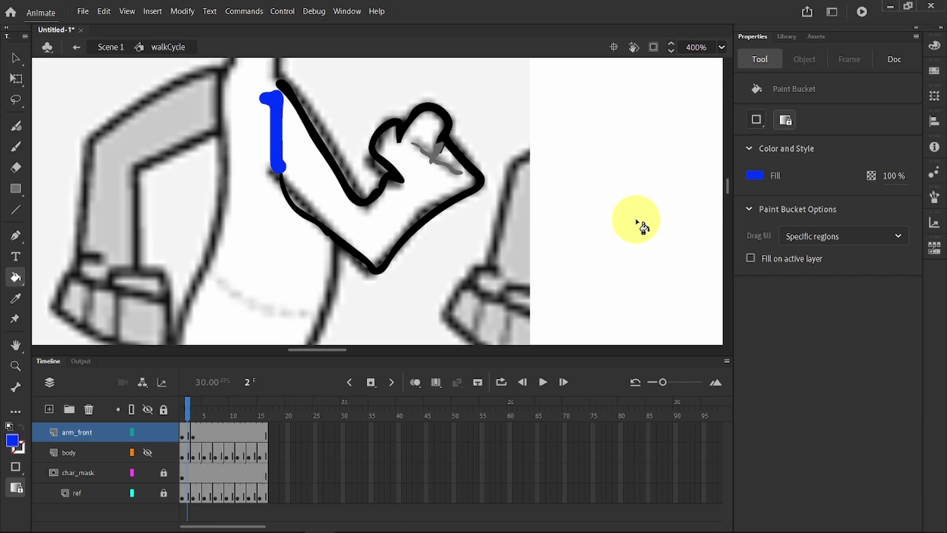
key("ctrl+z")
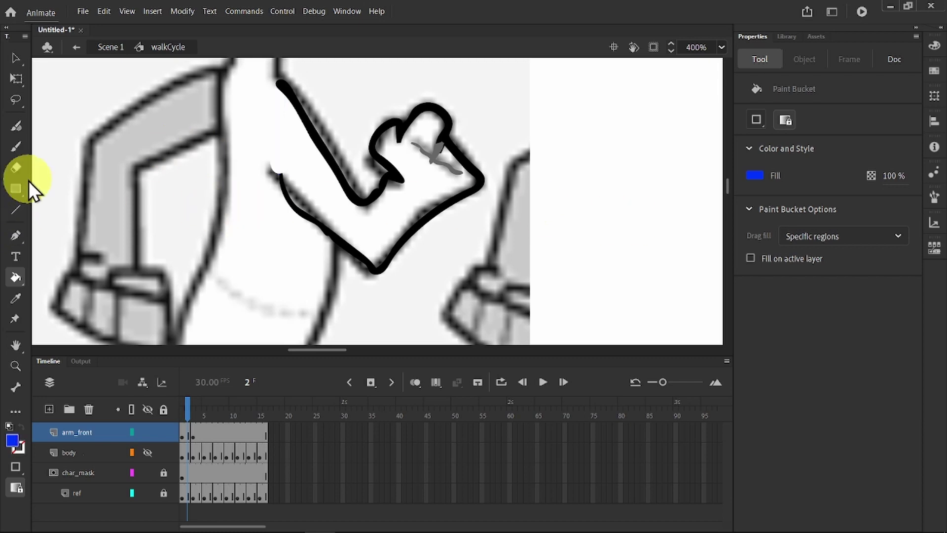
key("ctrl+z")
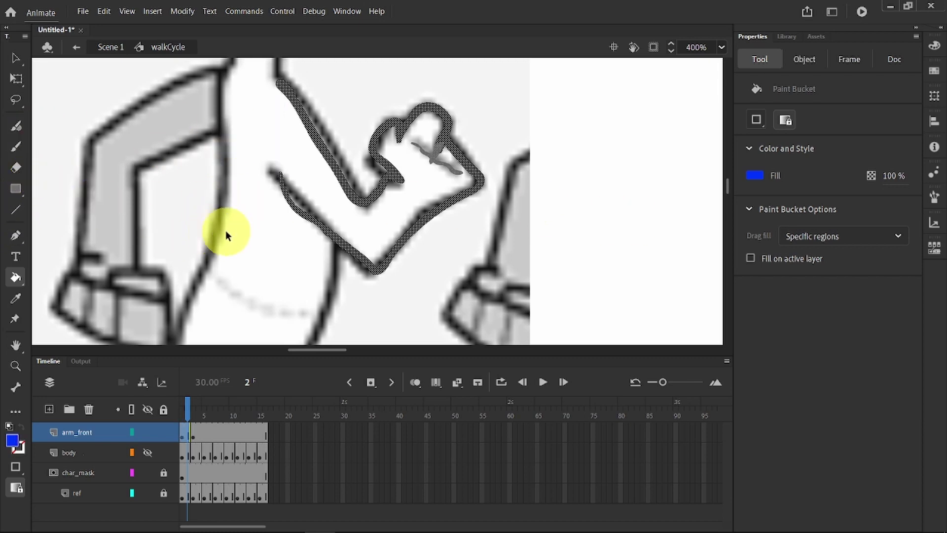
Close the arm's shoulder opening at frame 2 with a blue Classic Brush stroke and fill the whole arm with blue
left_click(15, 147)
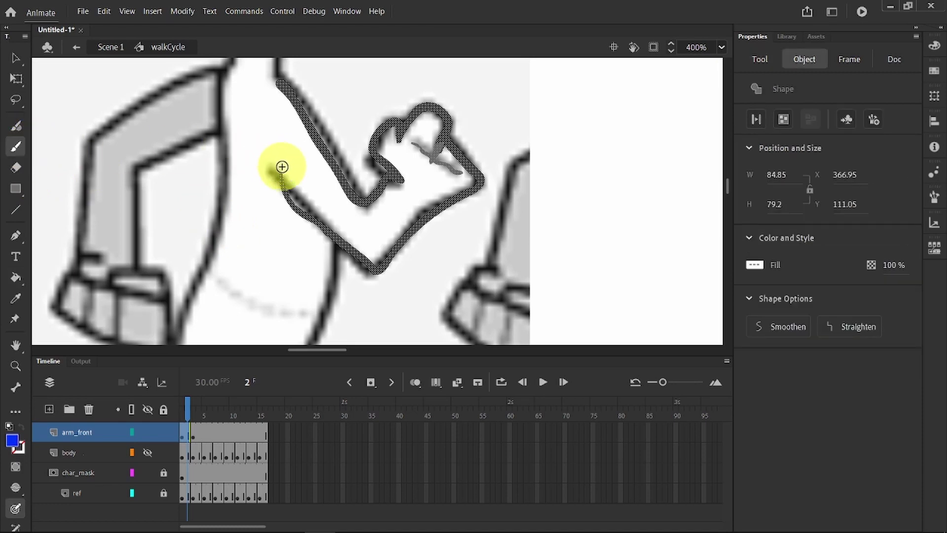
left_click_drag(279, 164, 278, 95)
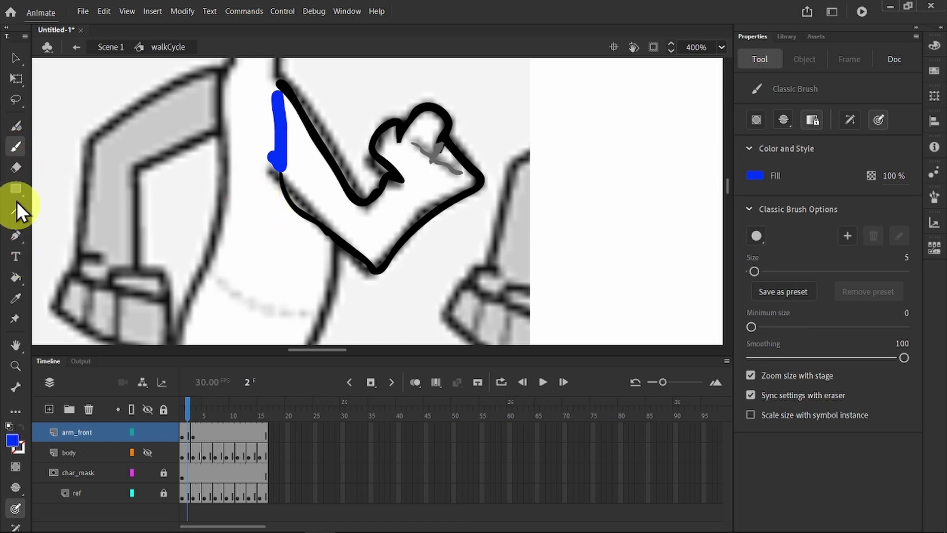
left_click(14, 274)
left_click(397, 212)
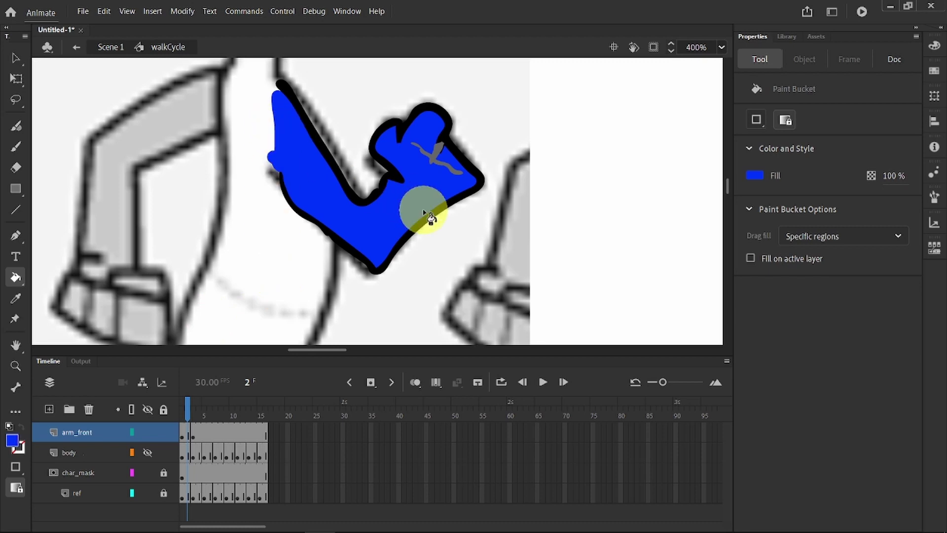
At frame 3 of arm_front, close the Recoil arm's shoulder opening with a blue brush stroke and fill the arm with blue
left_click(193, 434)
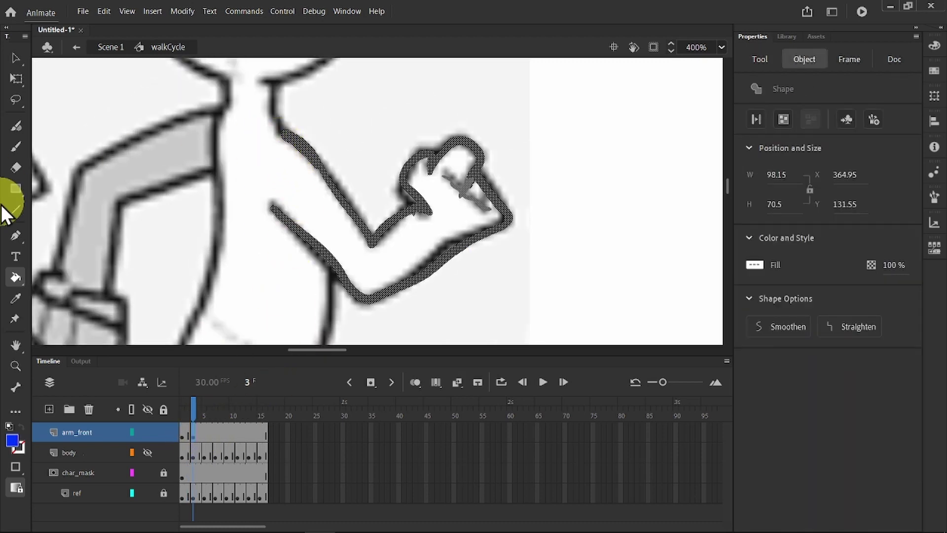
left_click(16, 147)
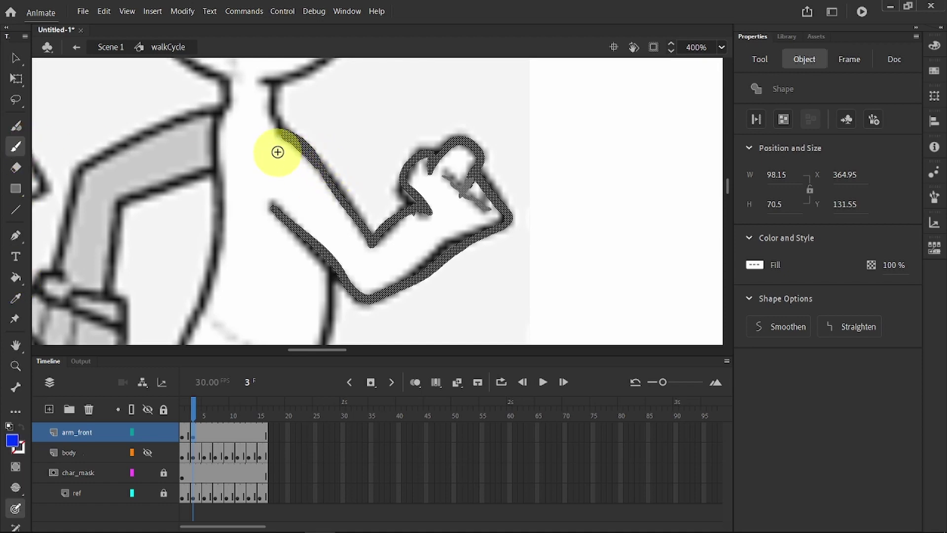
left_click_drag(280, 147, 276, 202)
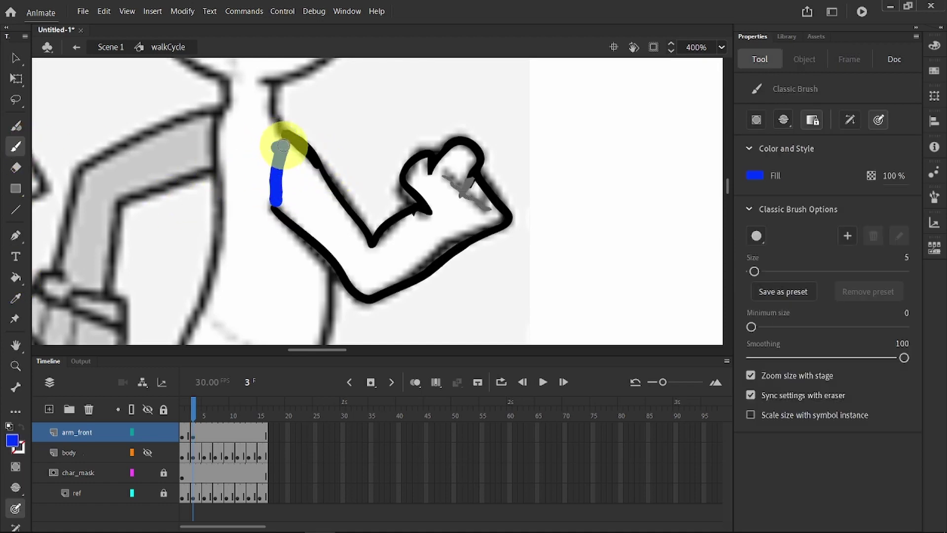
left_click(16, 276)
left_click(315, 224)
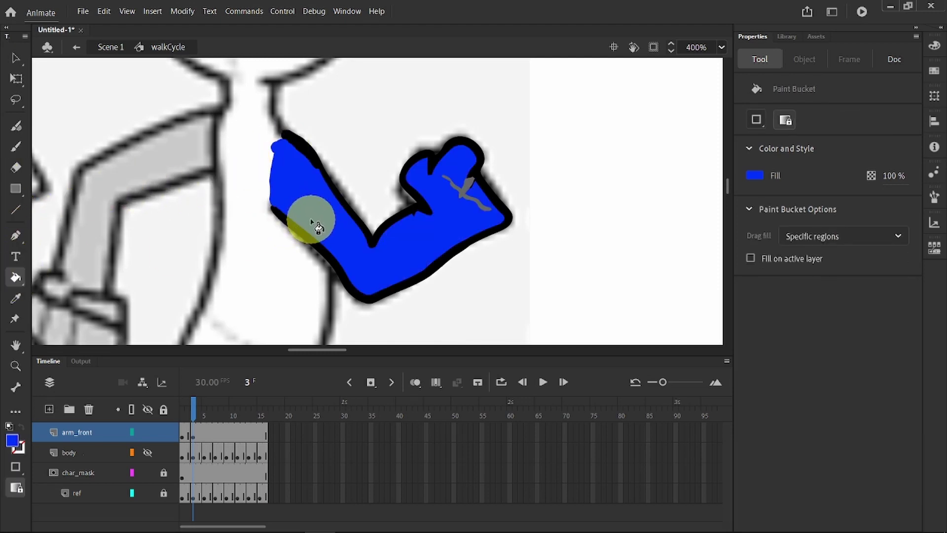
Insert a layer named leg_front above arm_front and go to its frame 1, with the Contact pose's legs in view
key("ctrl+minus")
left_click_drag(422, 245, 471, 80)
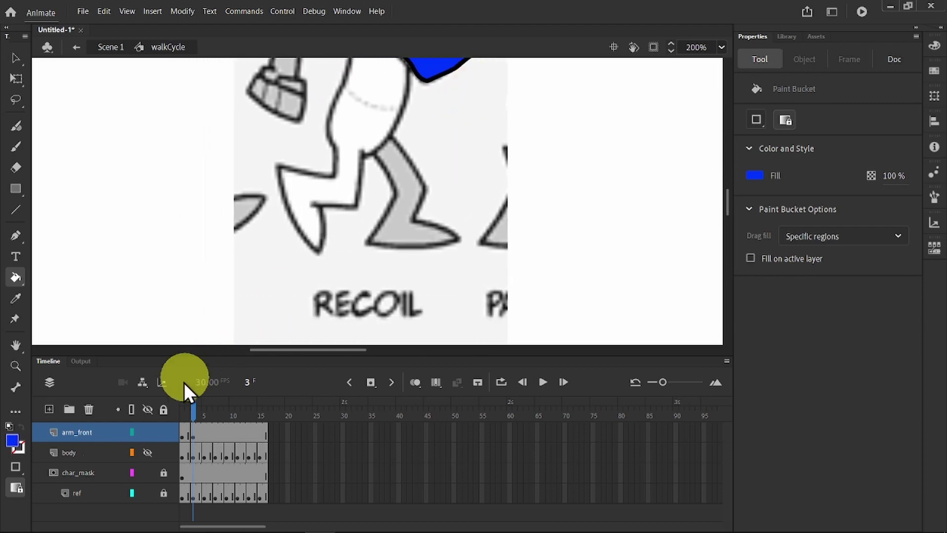
right_click(72, 431)
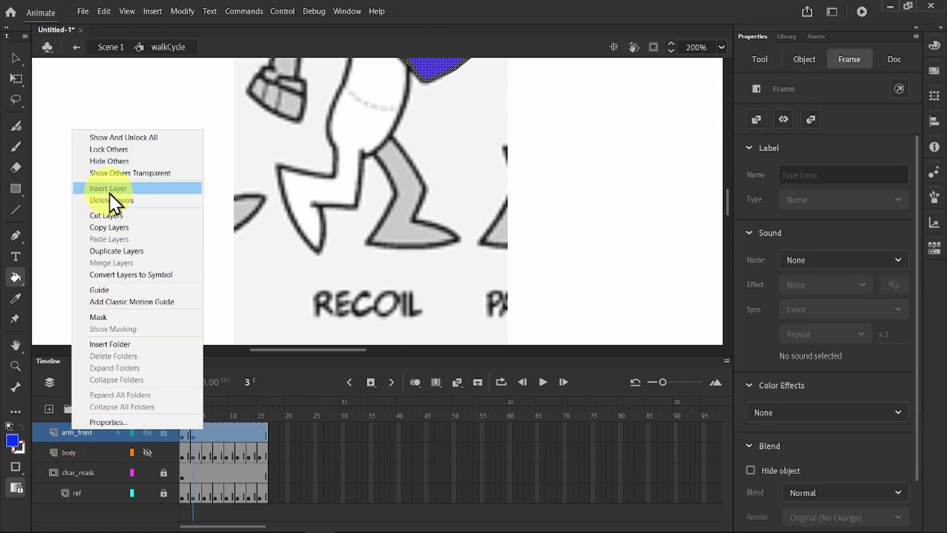
left_click(110, 192)
double_click(69, 432)
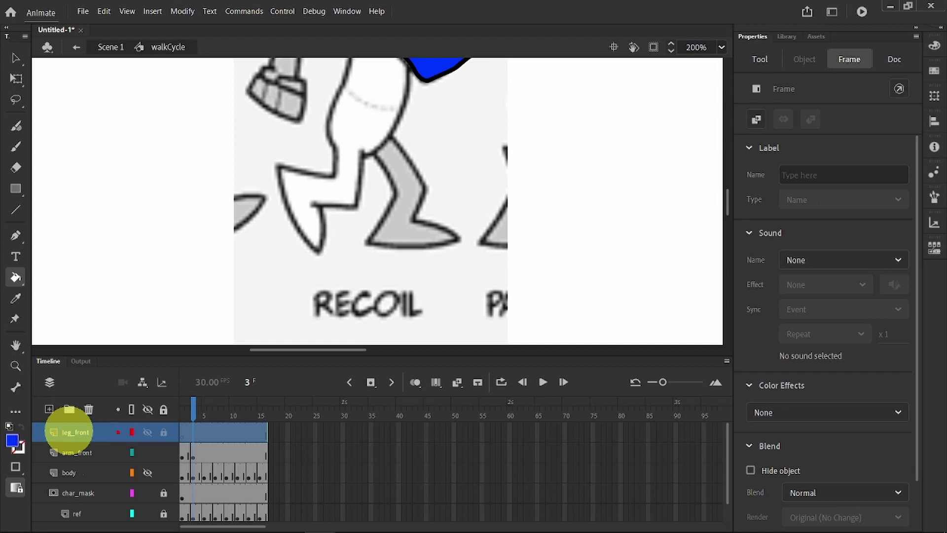
left_click(183, 432)
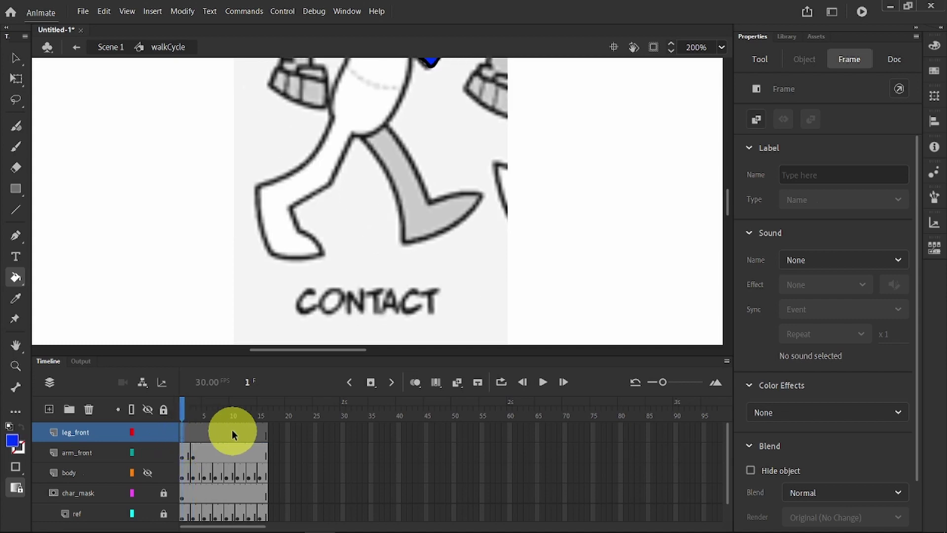
Set the Classic Brush fill to black and trace the Contact pose's white front leg at frame 1 of leg_front
left_click(17, 145)
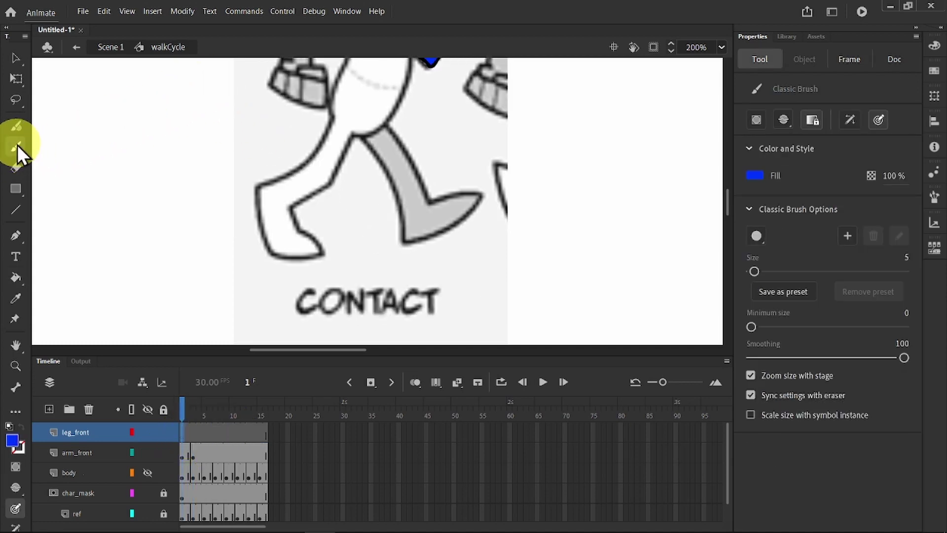
left_click(756, 176)
left_click(567, 214)
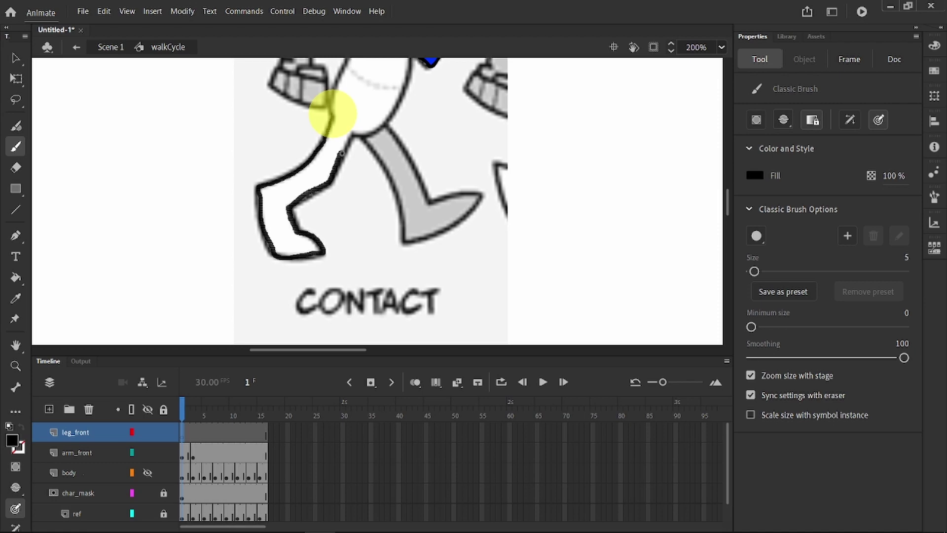
left_click_drag(332, 113, 342, 122)
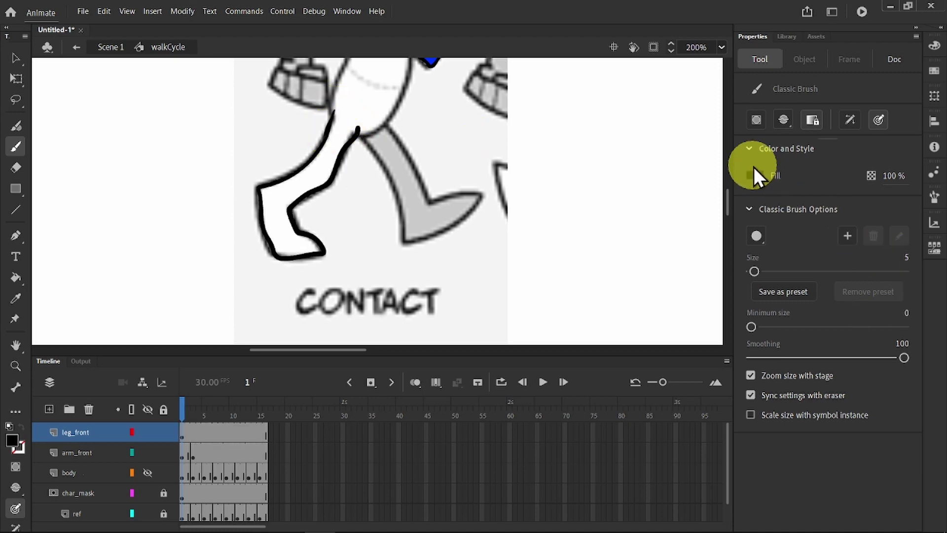
Close the Contact leg's hip opening with a blue brush stroke and fill the leg with blue
left_click(754, 175)
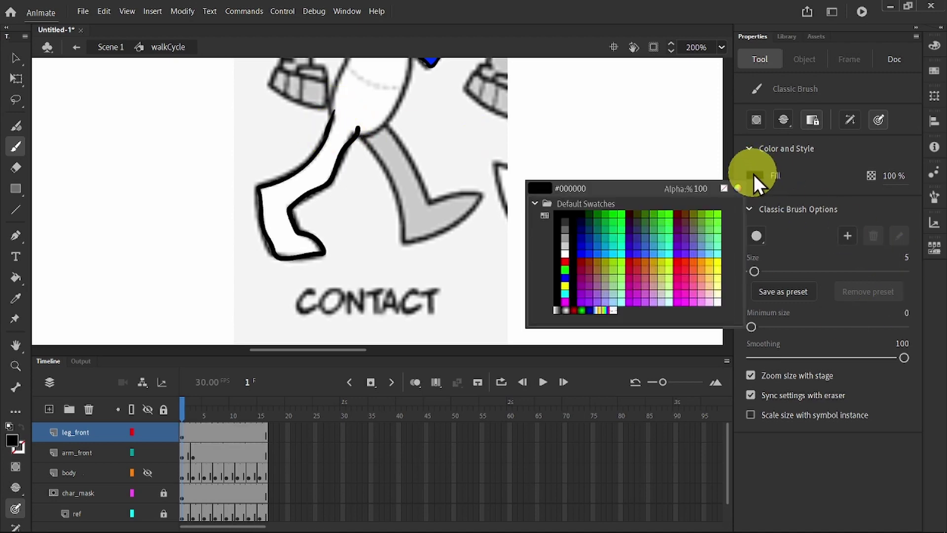
left_click(583, 250)
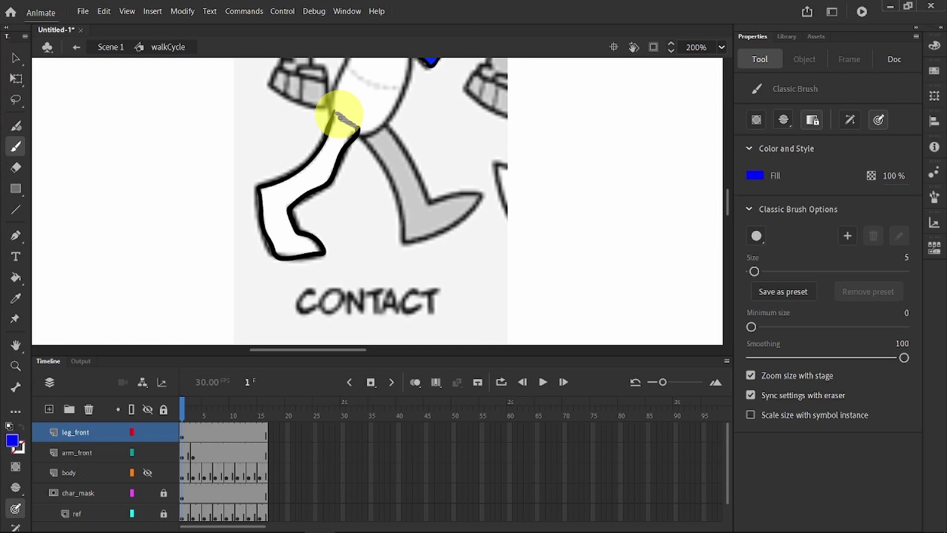
left_click_drag(338, 114, 335, 113)
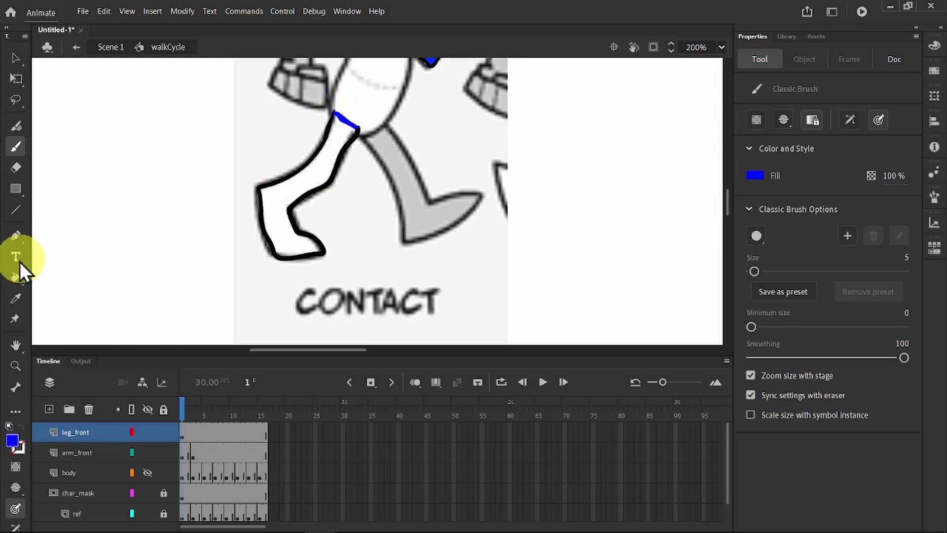
left_click(19, 277)
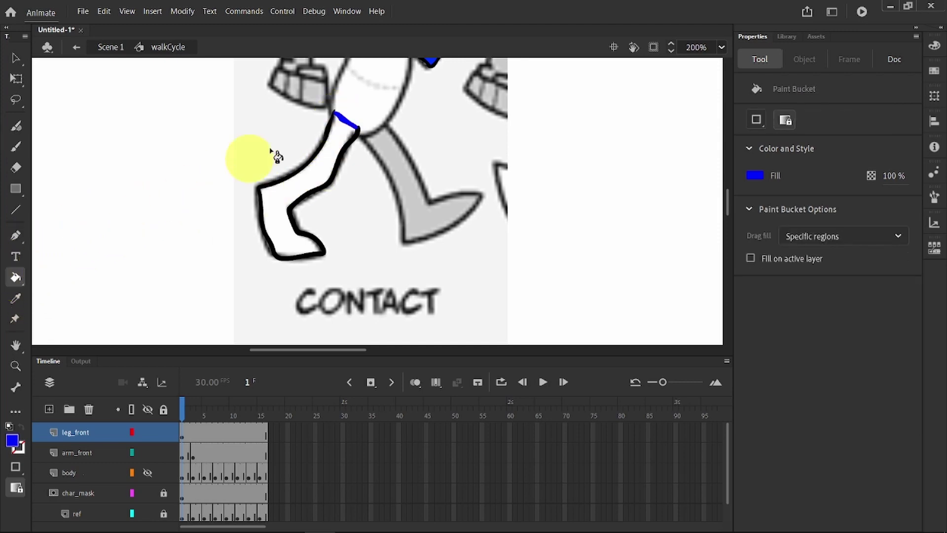
left_click(313, 172)
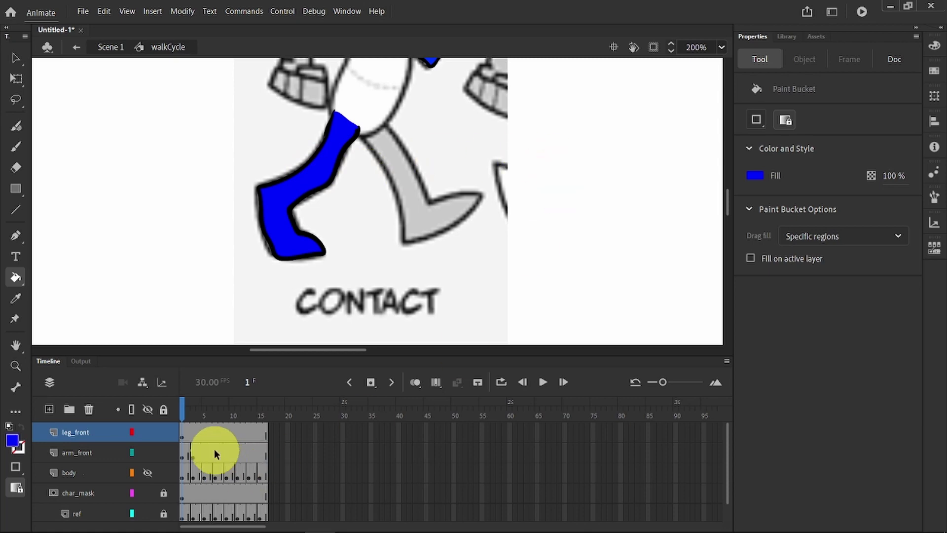
Insert a keyframe at frame 3 of leg_front and delete the leg copied into it
left_click(191, 432)
right_click(191, 434)
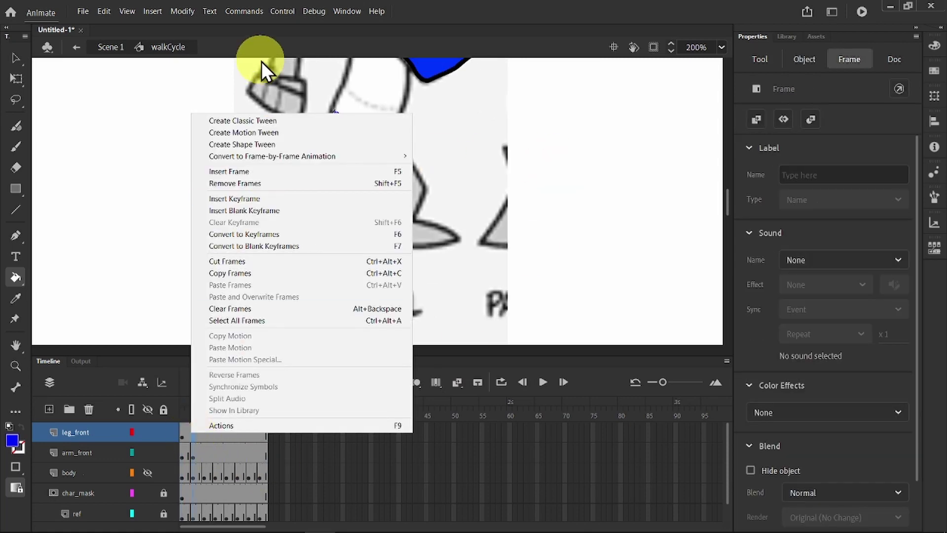
left_click(252, 198)
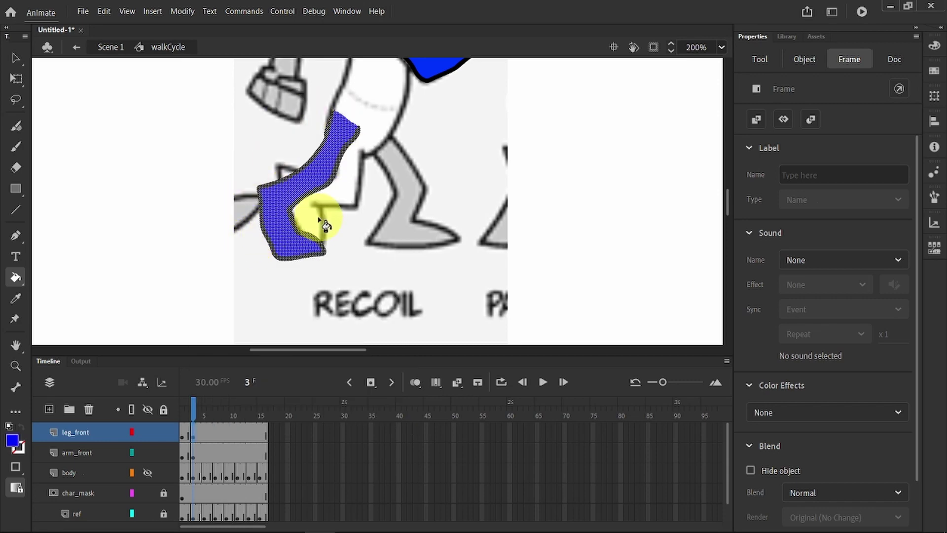
key("Delete")
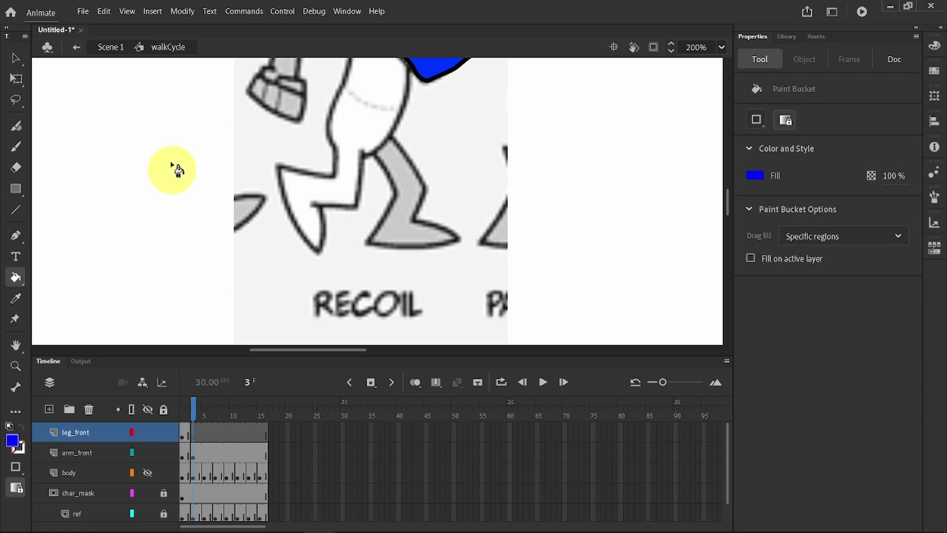
Set the Classic Brush fill to black and trace the Recoil pose's white front leg at frame 3
left_click(16, 146)
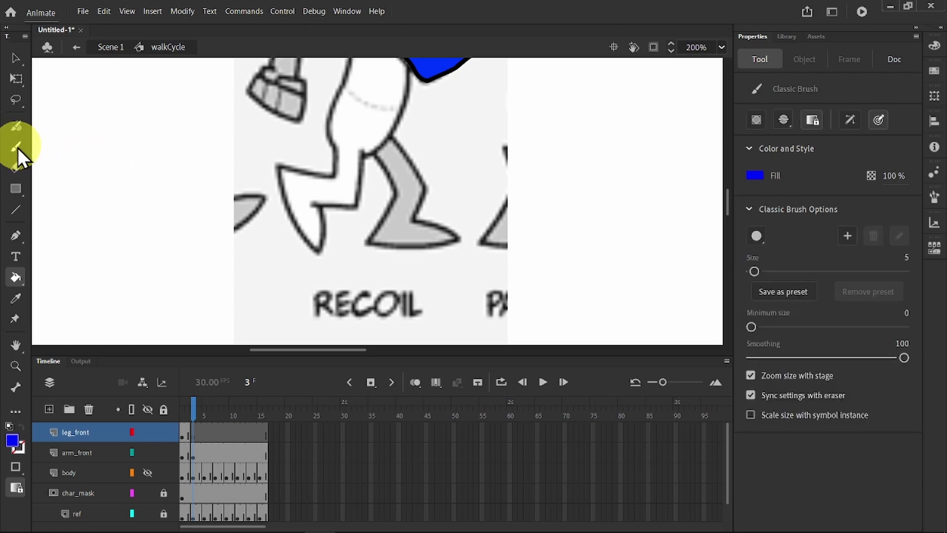
left_click(758, 178)
left_click(534, 213)
mouse_move(335, 146)
left_mouse_down()
mouse_move(292, 171)
mouse_move(312, 246)
mouse_move(320, 208)
left_mouse_up()
mouse_move(313, 205)
left_mouse_down()
mouse_move(360, 168)
mouse_move(363, 152)
mouse_move(347, 209)
left_mouse_up()
Add a keyframe at frame 5 of leg_front, clear its copied artwork, and trace that pose's front leg in black
left_click(203, 432)
key("F6")
key("Delete")
mouse_move(320, 148)
left_mouse_down()
mouse_move(353, 212)
mouse_move(317, 148)
mouse_move(355, 128)
left_mouse_up()
Add a cleared keyframe at frame 7 of leg_front and trace the High-Point pose's white front leg in black
left_click(215, 437)
key("F6")
key("Delete")
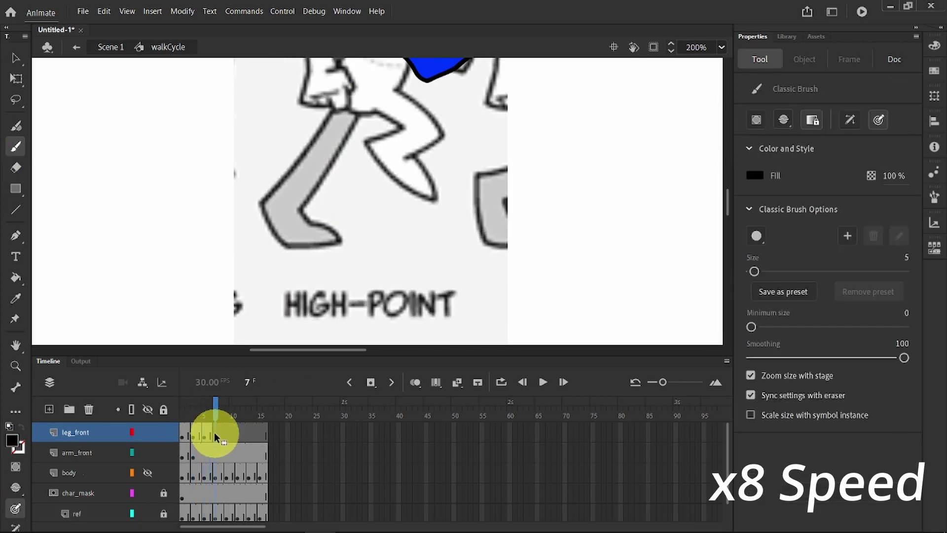
mouse_move(415, 157)
left_mouse_down()
mouse_move(367, 143)
mouse_move(385, 90)
left_mouse_up()
key("ctrl+z")
left_click_drag(407, 156, 395, 88)
left_click_drag(366, 144, 373, 109)
key("w")
key("e")
key("b")
Insert a blank keyframe at frame 9 of leg_front and trace the front leg of that pose in black
left_click(227, 436)
right_click(227, 439)
left_click(328, 217)
left_click_drag(331, 121, 434, 217)
Insert a blank keyframe at frame 11 of leg_front and trace the front leg of that pose in black
left_click(236, 438)
key("F7")
mouse_move(387, 134)
left_mouse_down()
mouse_move(381, 129)
mouse_move(381, 190)
mouse_move(363, 260)
left_mouse_up()
key("ctrl+z")
scroll(419, 258, "down", 3)
mouse_move(353, 69)
left_mouse_down()
mouse_move(363, 173)
mouse_move(450, 165)
left_mouse_up()
scroll(423, 160, "up", 2)
Trace the front leg of the reference pose in black at frame 13 of leg_front
left_click(249, 433)
mouse_move(329, 195)
left_mouse_down()
mouse_move(347, 92)
mouse_move(317, 232)
left_mouse_up()
mouse_move(316, 232)
left_mouse_down()
mouse_move(396, 219)
mouse_move(360, 211)
left_mouse_up()
mouse_move(366, 206)
left_mouse_down()
mouse_move(371, 85)
mouse_move(314, 110)
left_mouse_up()
Insert a blank keyframe at frame 15 of leg_front and trace the front leg of that pose in black
left_click(260, 437)
key("F7")
key("ctrl+z")
left_click_drag(266, 197, 336, 64)
mouse_move(267, 198)
left_mouse_down()
mouse_move(356, 231)
mouse_move(307, 200)
left_mouse_up()
mouse_move(308, 201)
left_mouse_down()
mouse_move(358, 77)
mouse_move(371, 85)
left_mouse_up()
key("ctrl+z")
Set the brush fill to blue and close the hip openings of the leg outlines from frame 15 back to frame 5
left_click(755, 178)
left_click(534, 281)
left_click(248, 434)
left_click(238, 434)
left_click(226, 434)
mouse_move(360, 127)
left_mouse_down()
mouse_move(389, 113)
mouse_move(366, 79)
mouse_move(383, 87)
left_mouse_up()
left_click(215, 434)
left_click(204, 432)
At frame 3 of leg_front, close the Recoil leg's hip opening with blue and fill the leg with blue
left_click(193, 432)
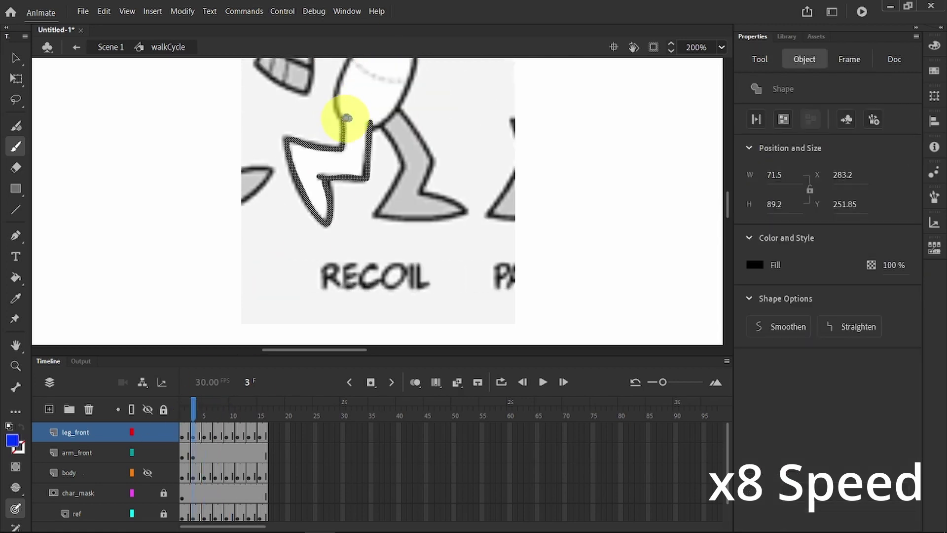
left_click(15, 277)
left_click(352, 143)
mouse_move(342, 117)
left_mouse_down()
mouse_move(369, 116)
mouse_move(359, 99)
left_mouse_up()
Fill the leg outlines on the remaining leg_front keyframes, from frame 5 to frame 15, with blue
left_click(204, 434)
left_click(220, 434)
key("ctrl+=")
left_click(16, 147)
left_click(15, 277)
left_click(375, 198)
left_click(232, 434)
left_click(243, 434)
left_click(340, 280)
left_click(248, 434)
left_click(306, 247)
left_click(259, 434)
left_click(232, 212)
Show the body layer, hide the char_mask and ref layers, and review the walk animation across the frames
key("ctrl+minus")
left_click_drag(259, 410, 159, 410)
key("Return")
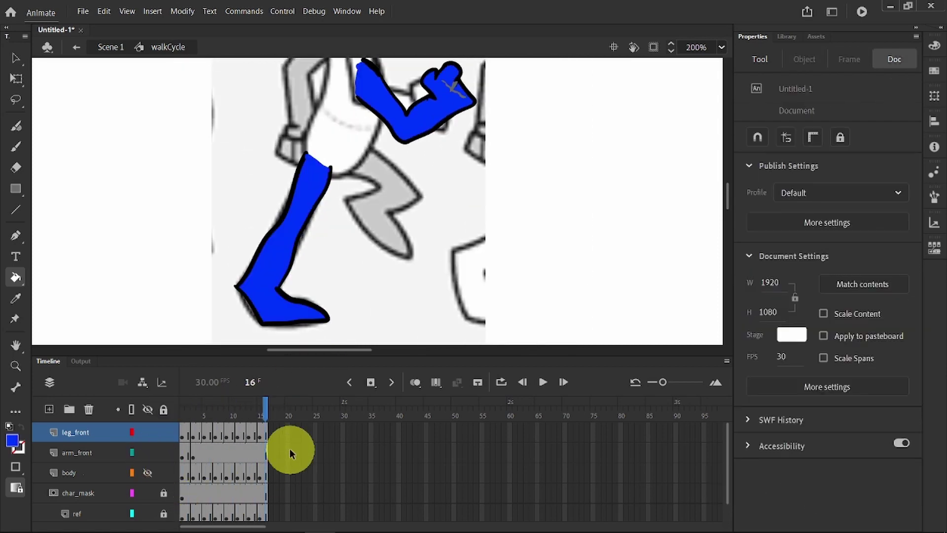
left_click(147, 473)
key("ctrl+z")
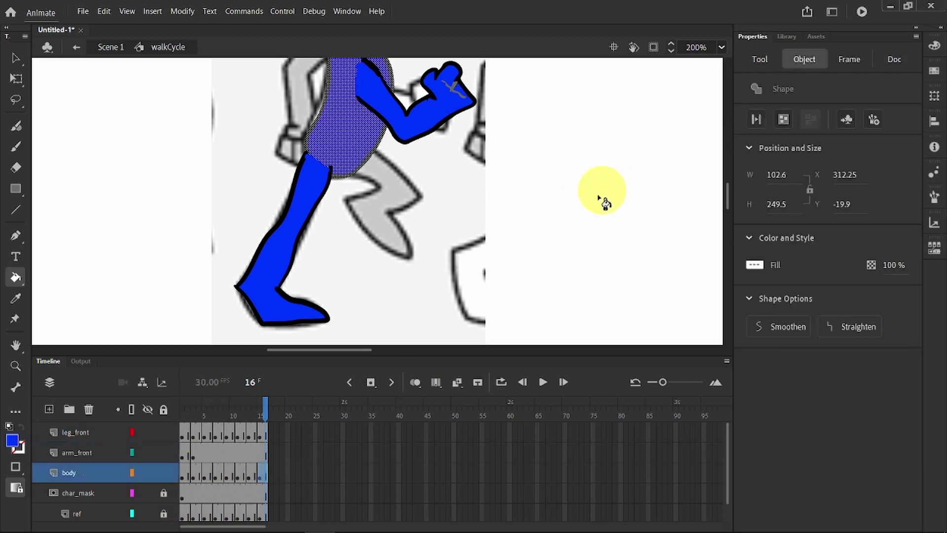
left_click(147, 514)
left_click(147, 495)
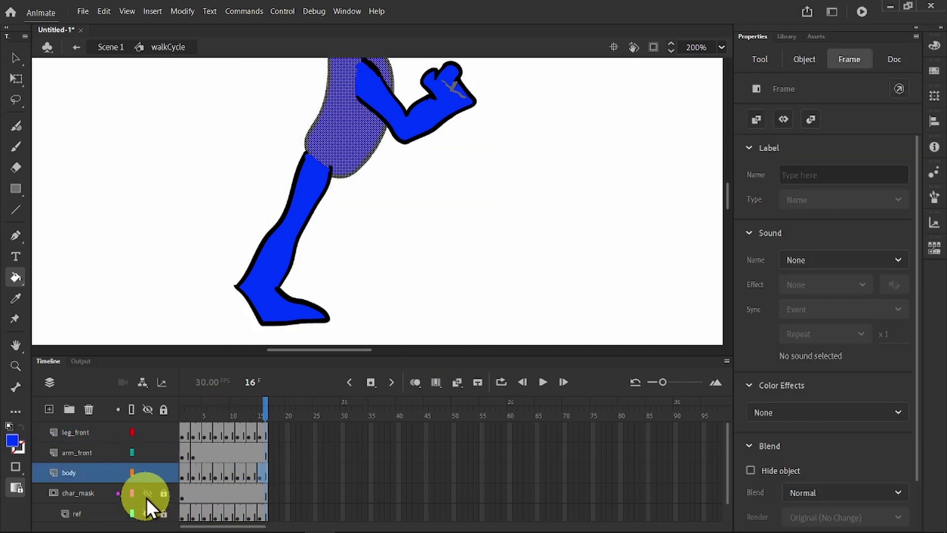
left_click_drag(211, 411, 186, 415)
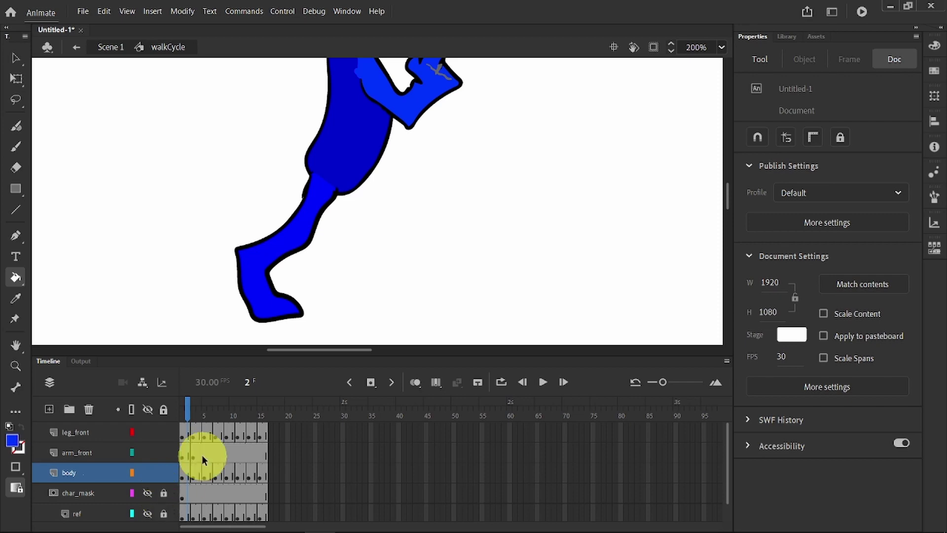
left_click(302, 276)
left_click(225, 433)
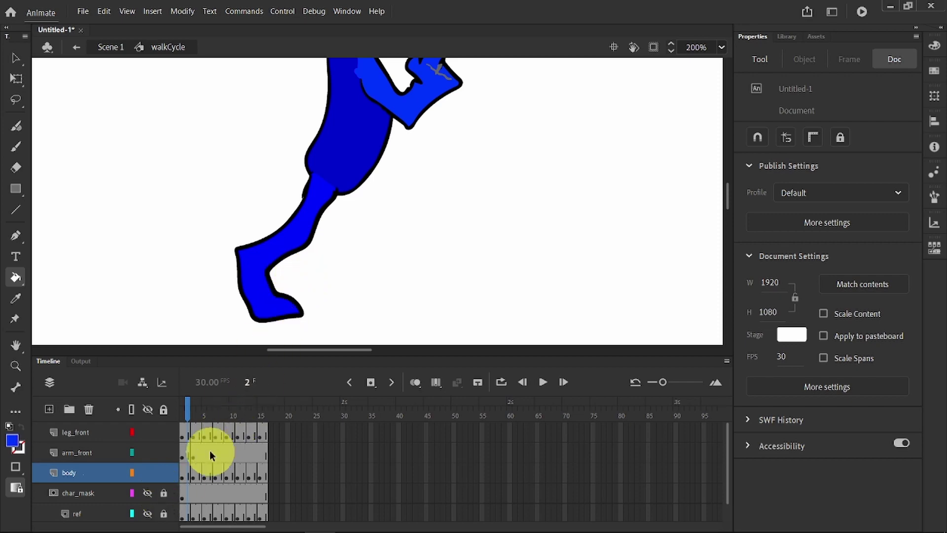
Insert a layer directly above char_mask and name it leg_back
left_click(88, 494)
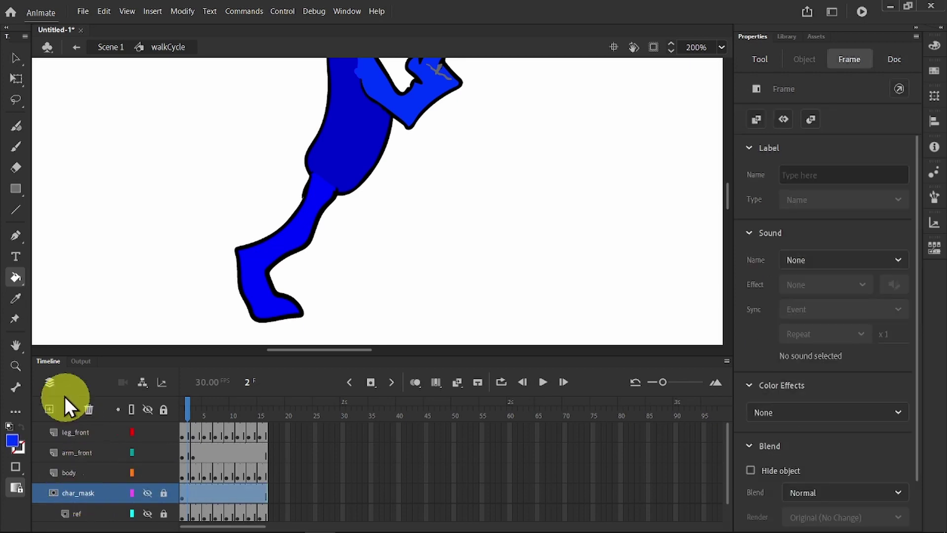
left_click(48, 407)
left_click(90, 495)
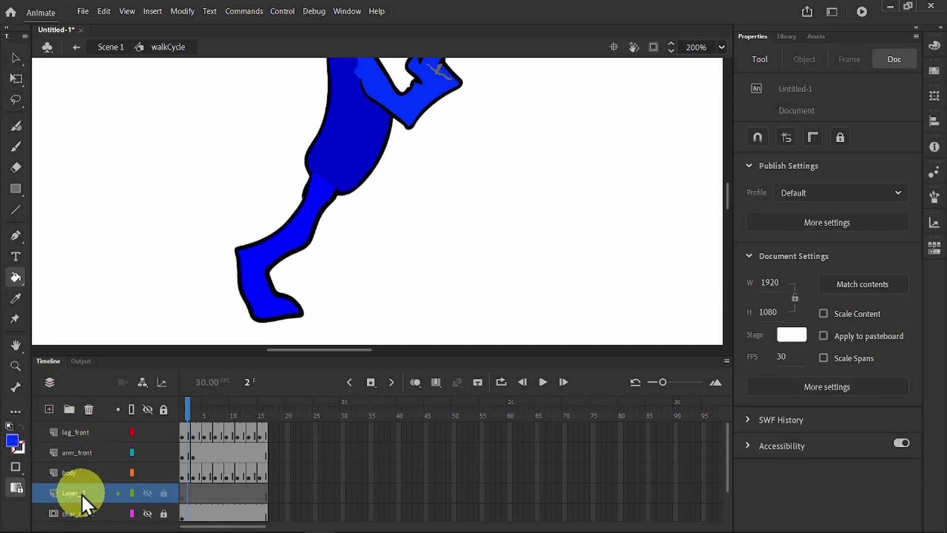
double_click(81, 491)
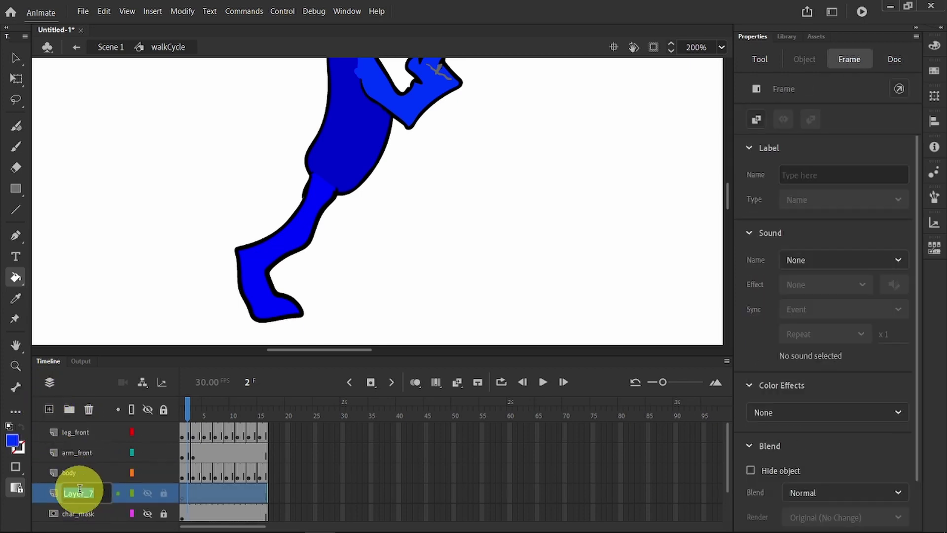
type("leg_back")
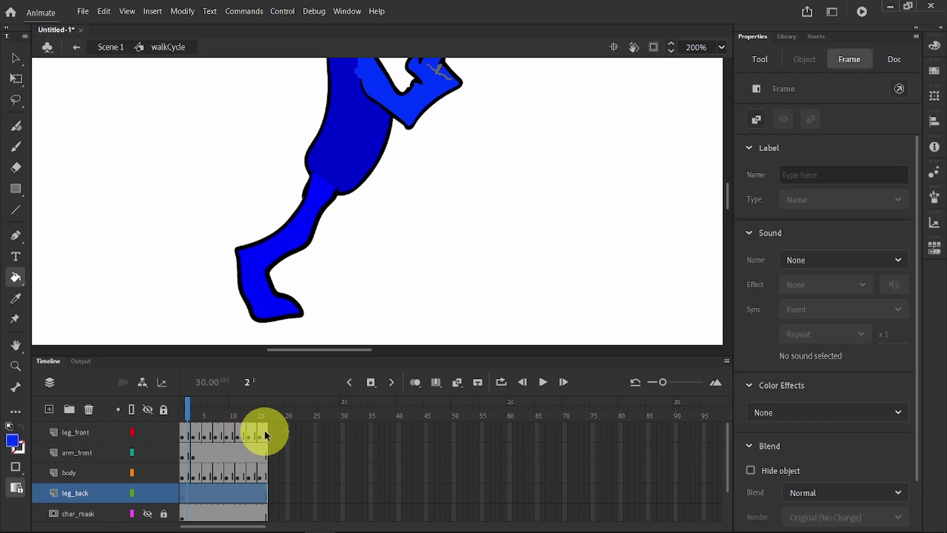
Copy frames 9 to 16 of leg_front and paste them over leg_back starting at frame 1
left_click_drag(265, 430, 229, 436)
left_click(229, 433)
right_click(242, 434)
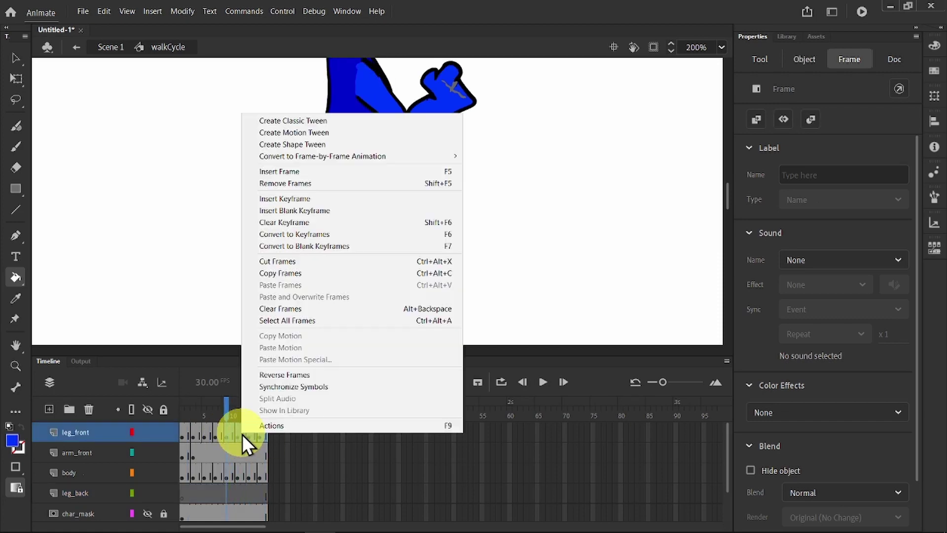
left_click(288, 272)
right_click(183, 495)
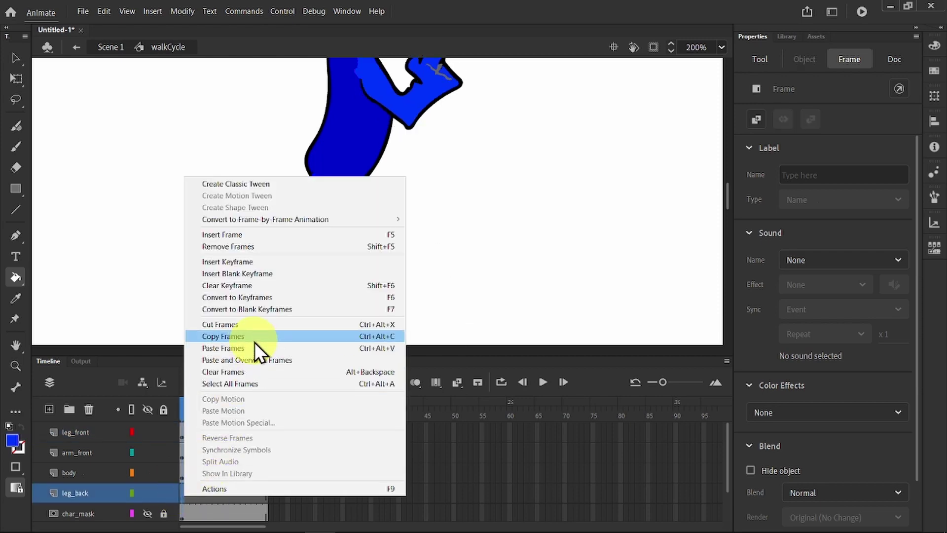
left_click(253, 359)
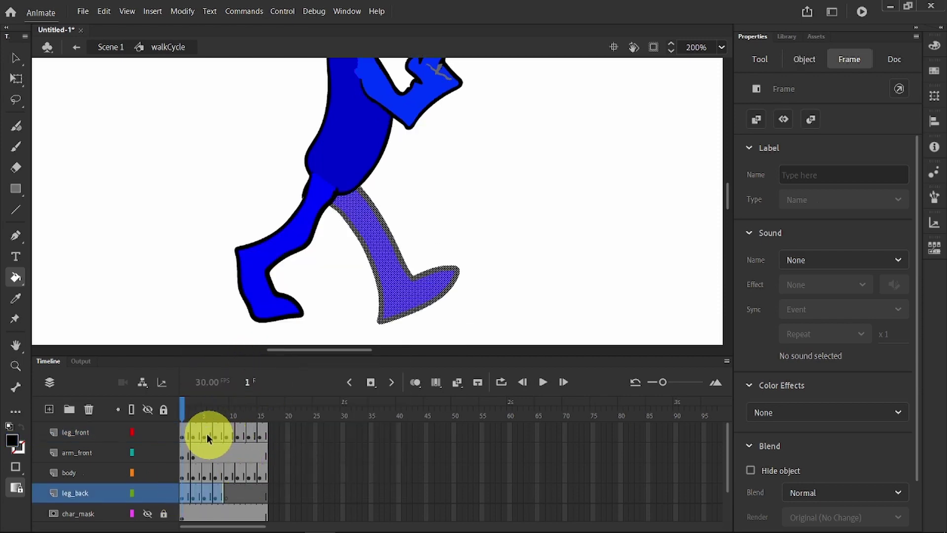
Copy frames 1 to 8 of leg_front, paste them over leg_back from frame 9, and scrub through the result
left_click(184, 432)
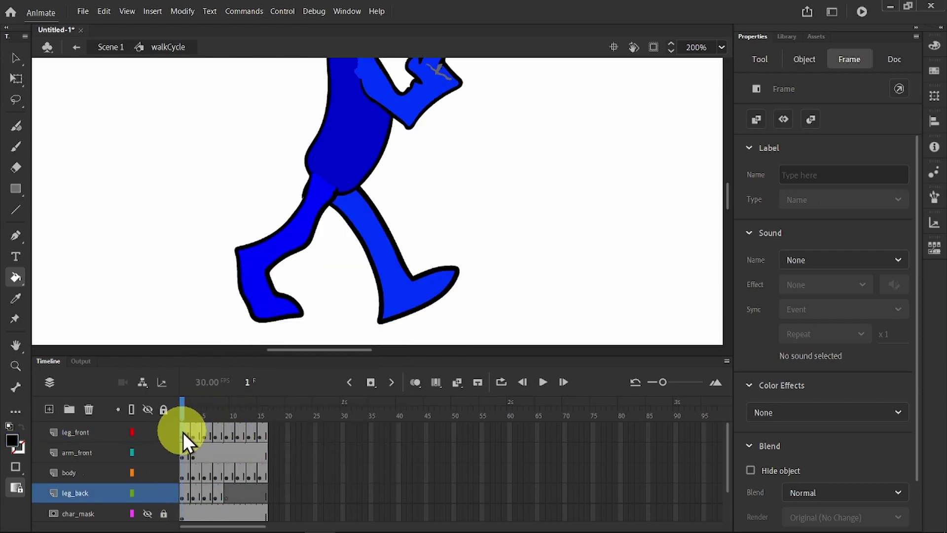
left_click(182, 433)
left_click(223, 433)
left_click_drag(223, 434, 183, 431)
right_click(199, 433)
left_click(247, 276)
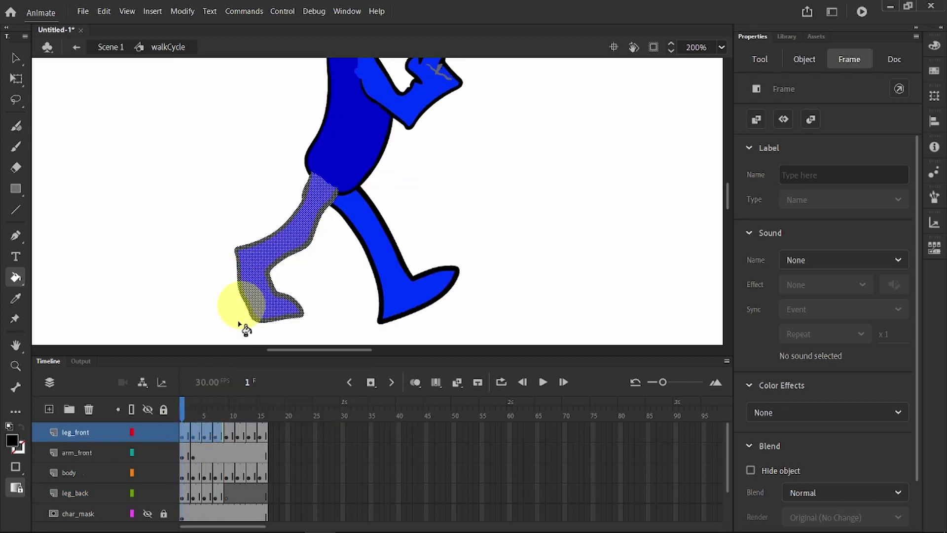
left_click(224, 496)
right_click(224, 496)
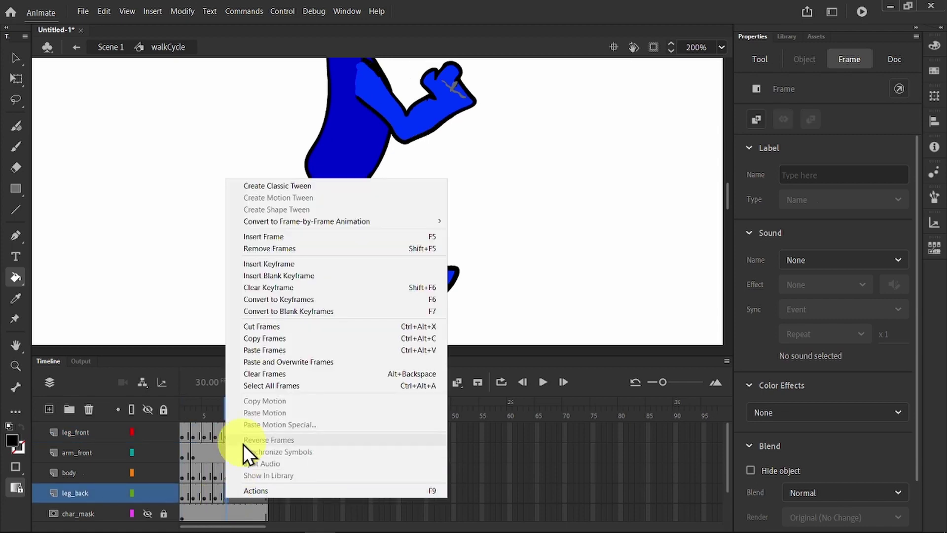
left_click(276, 364)
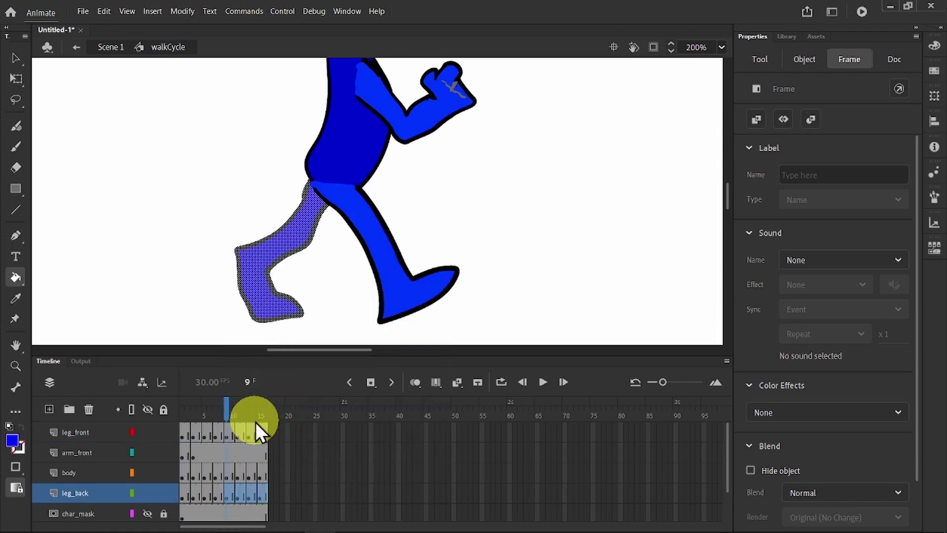
left_click(226, 405)
left_click_drag(226, 405, 244, 394)
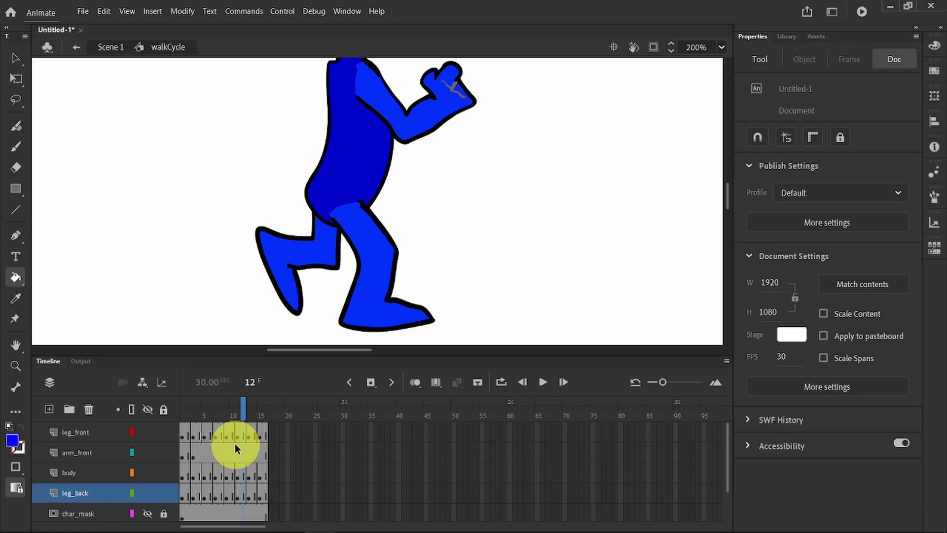
Return to Scene 1 and save the document as "Walk cycle" in the AN Tutorials folder
left_click(108, 51)
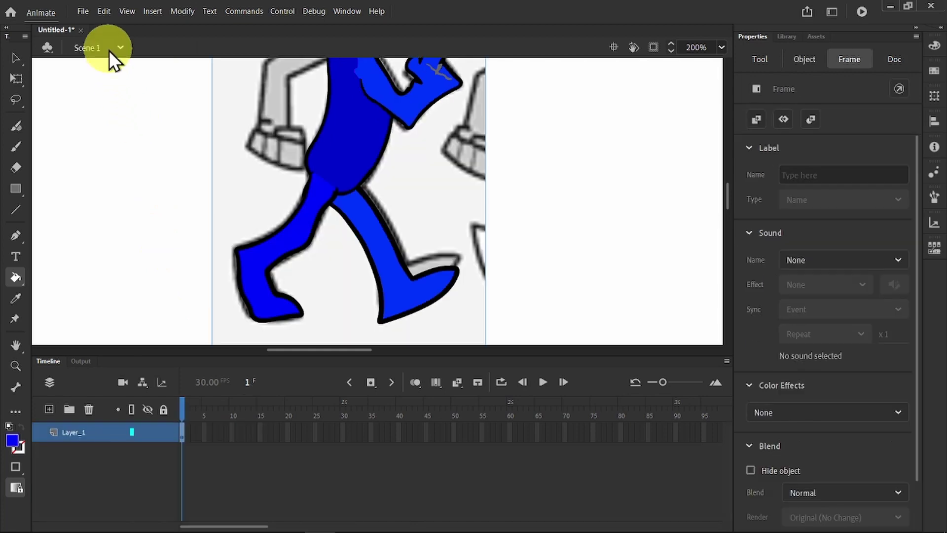
left_click(82, 10)
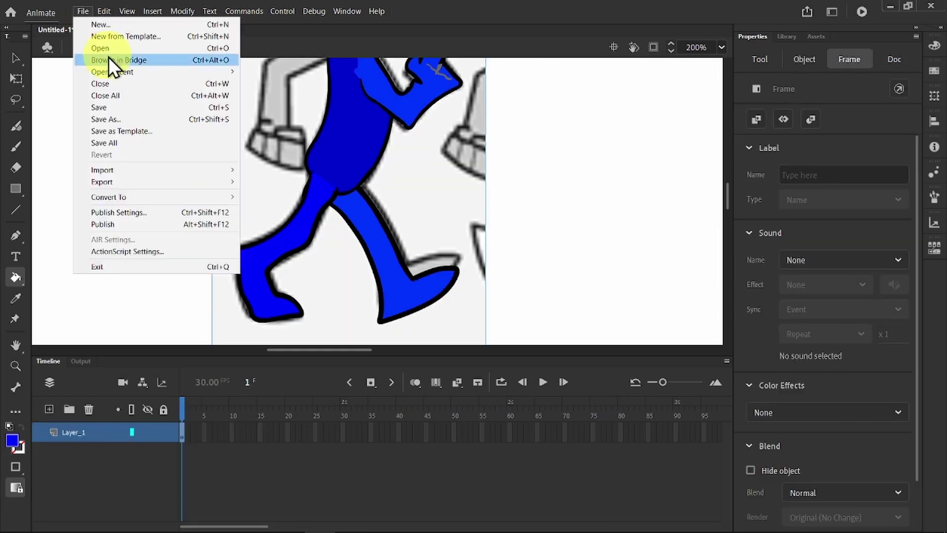
left_click(127, 119)
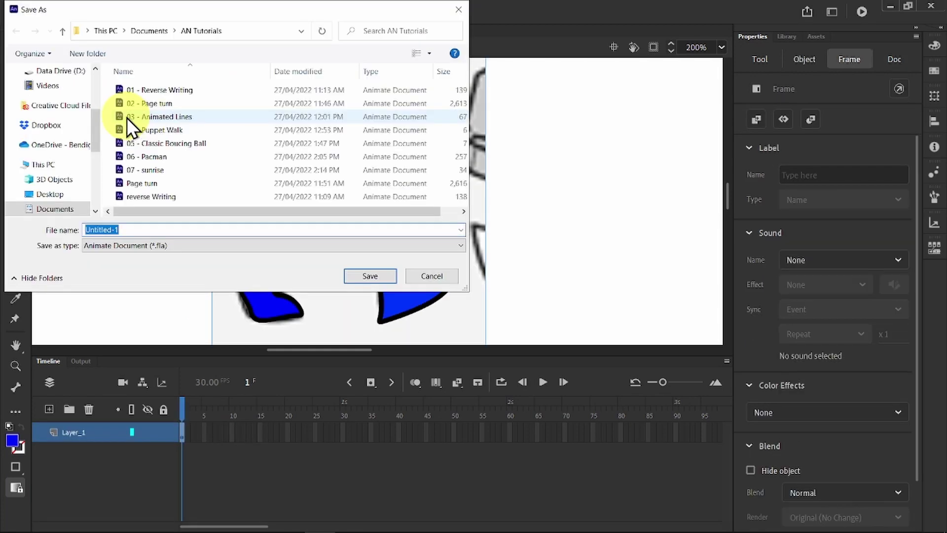
key("BackSpace")
type("Walk cycle")
key("Return")
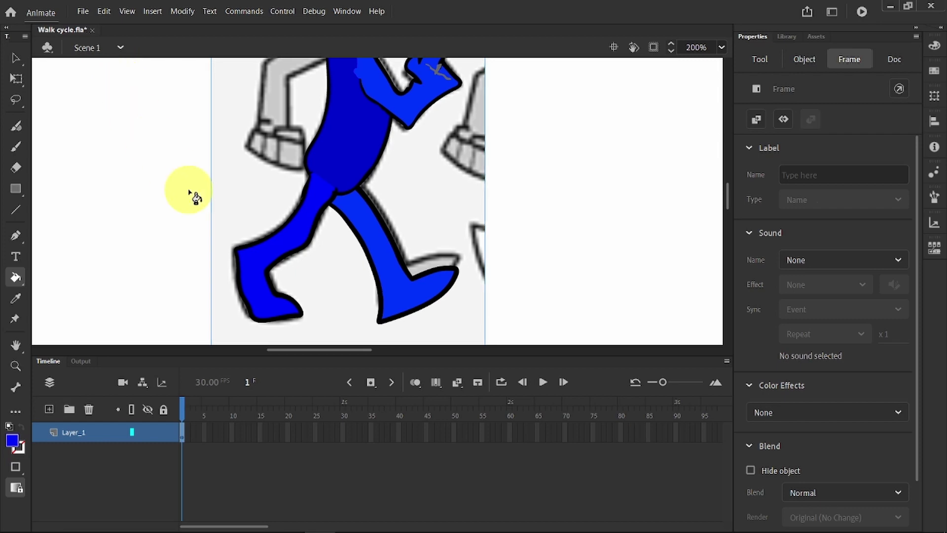
Open the walkCycle symbol from the stage, look over its layers, and return to Scene 1
key("ctrl+equal")
key("ctrl+1")
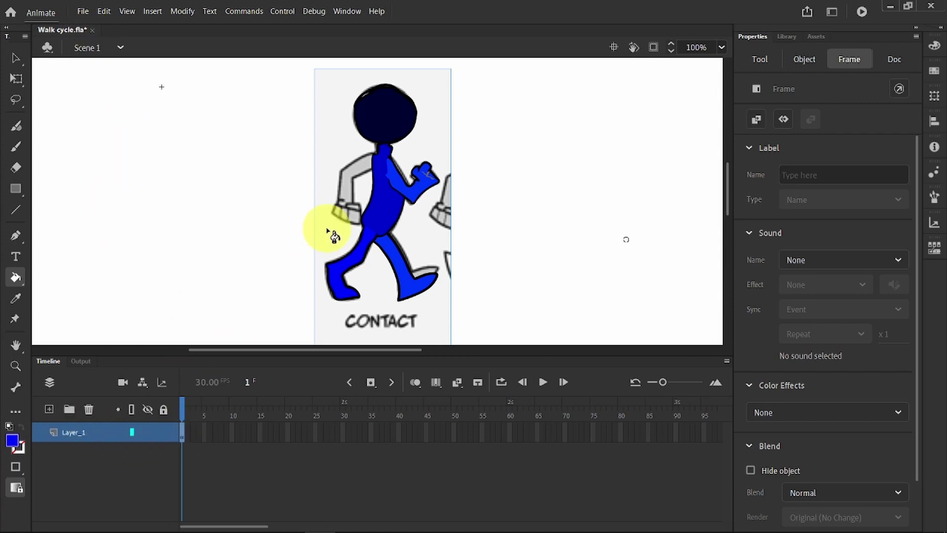
left_click(377, 207)
left_click(15, 57)
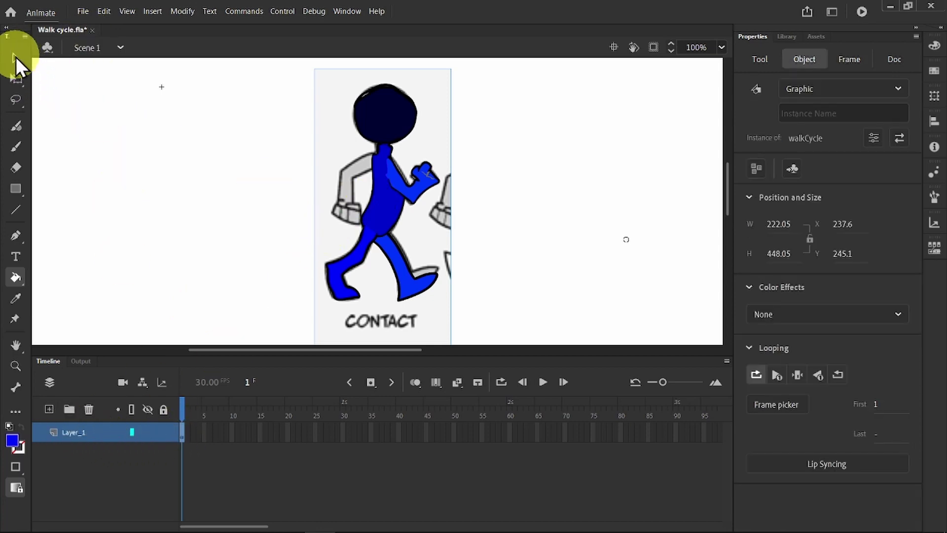
double_click(397, 215)
scroll(133, 484, "down", 1)
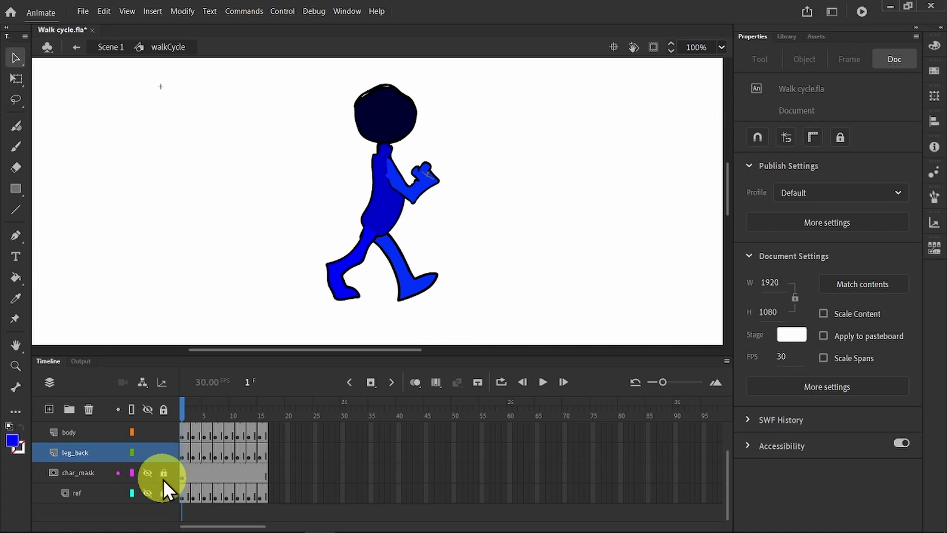
left_click(107, 48)
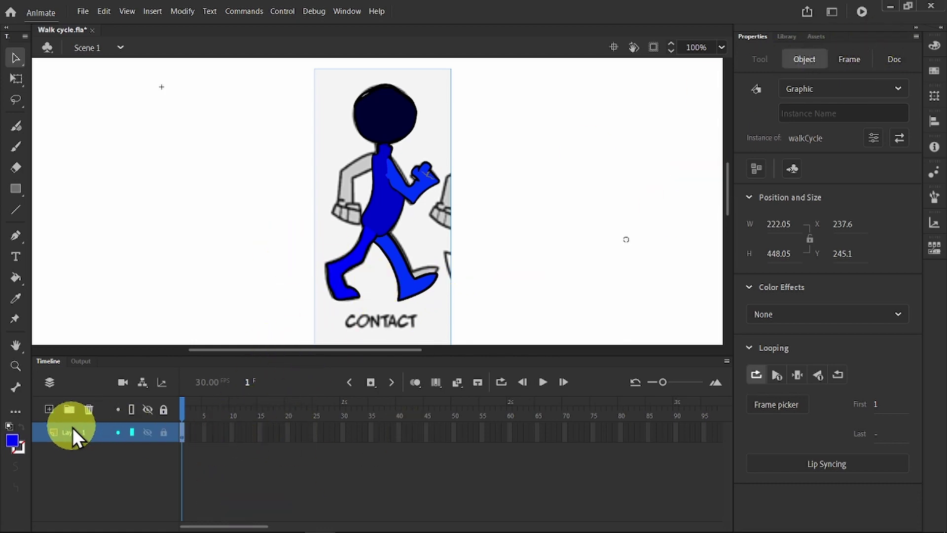
Add a new layer named bg to Scene 1 and rename Layer_1 as char_idn
left_click(48, 409)
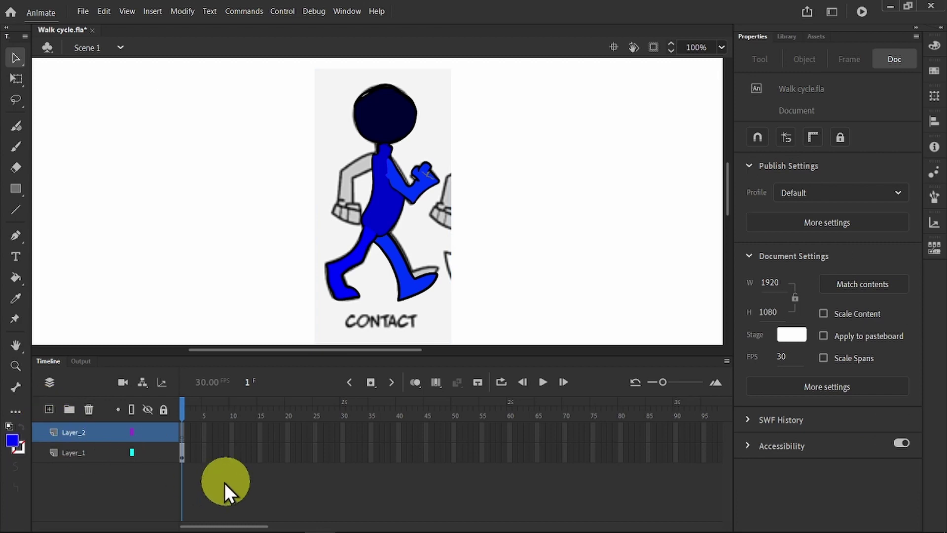
double_click(75, 434)
type("bg")
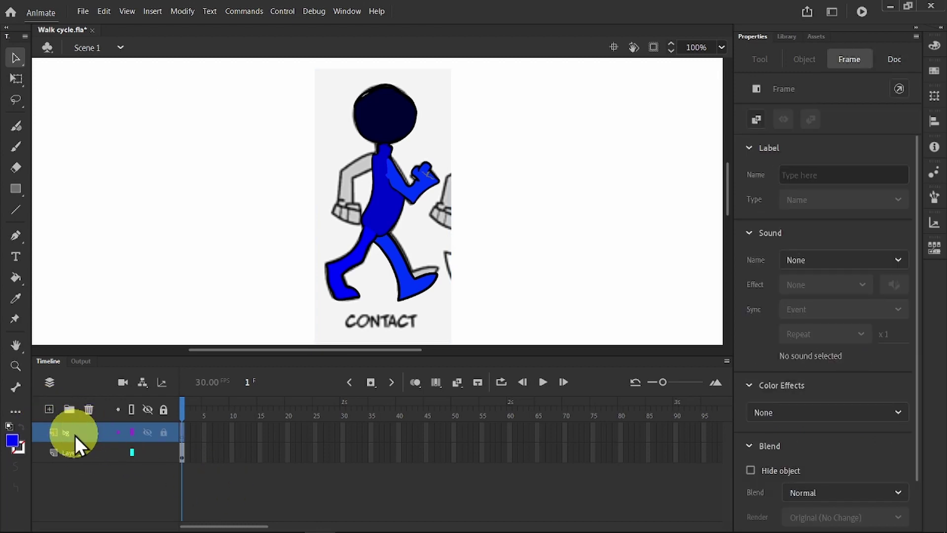
double_click(72, 447)
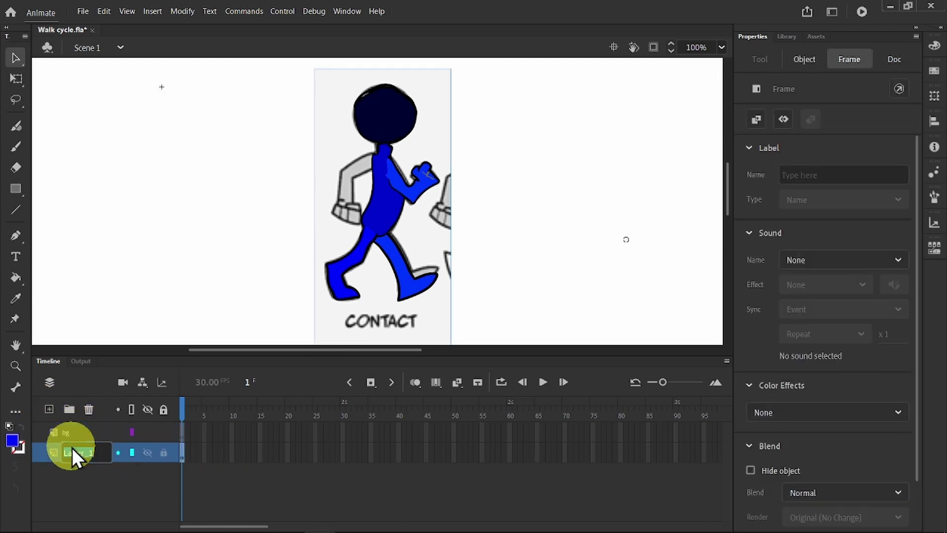
type("char")
key("Return")
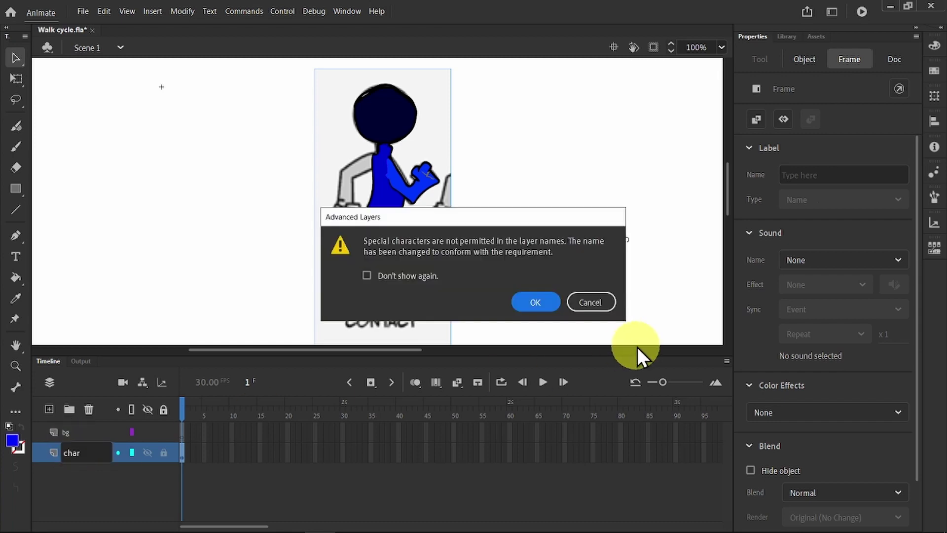
left_click(548, 303)
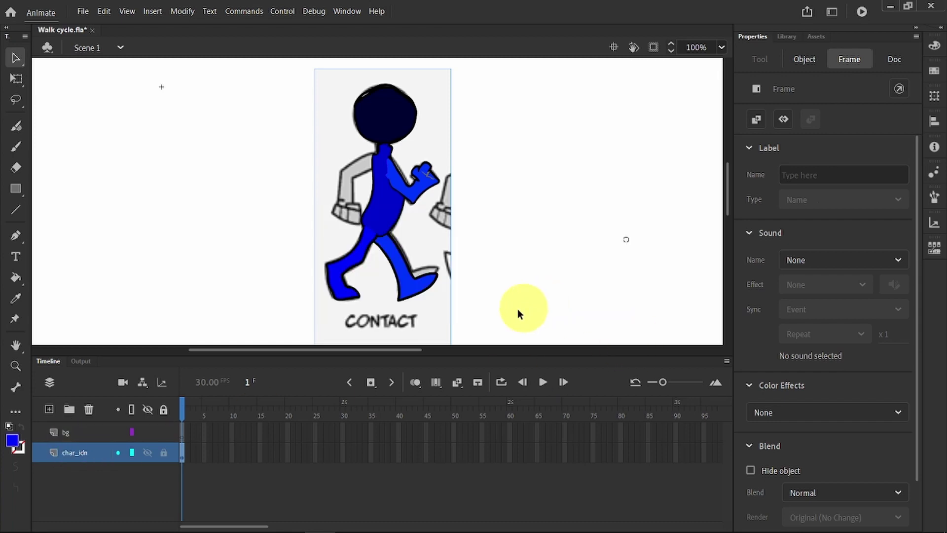
Move char_idn above bg and extend both layers to frame 60
left_click_drag(63, 460, 73, 427)
left_click(70, 455)
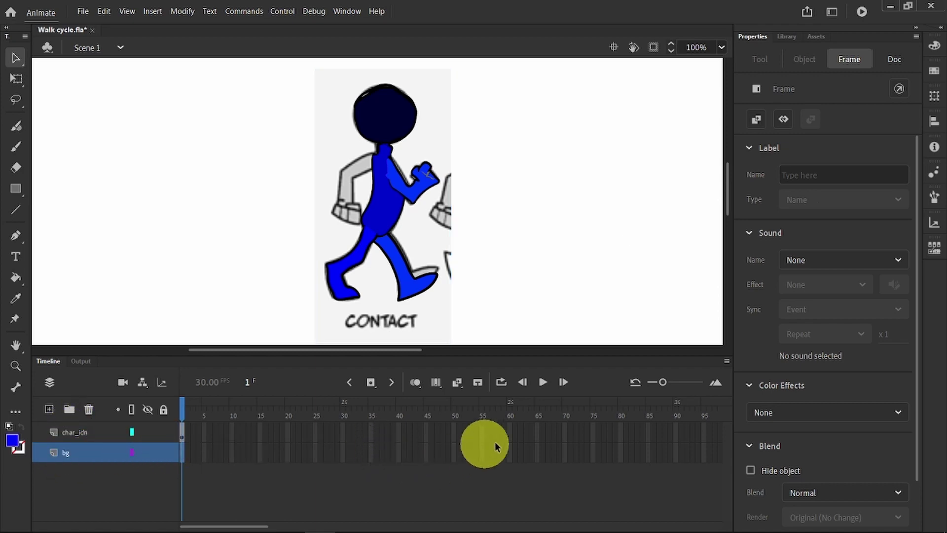
right_click(511, 454)
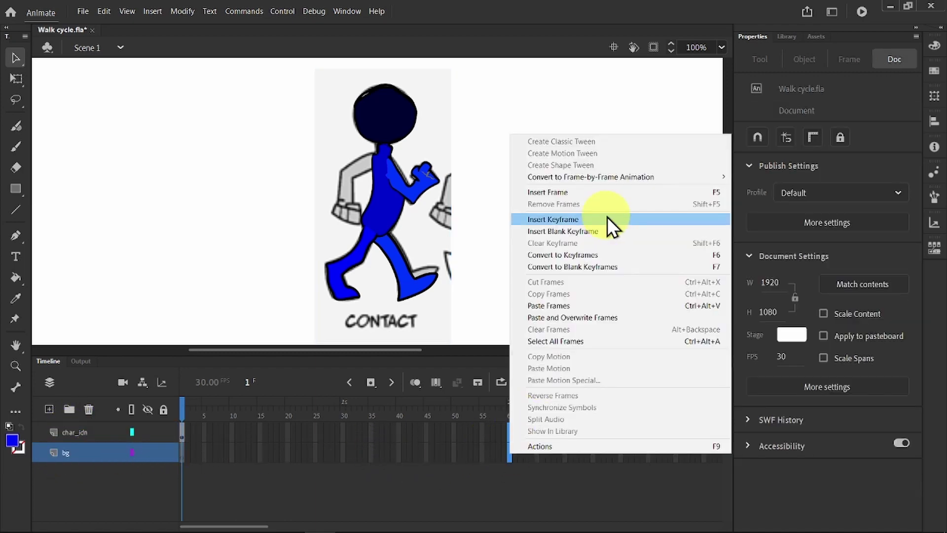
left_click(568, 192)
left_click(509, 436)
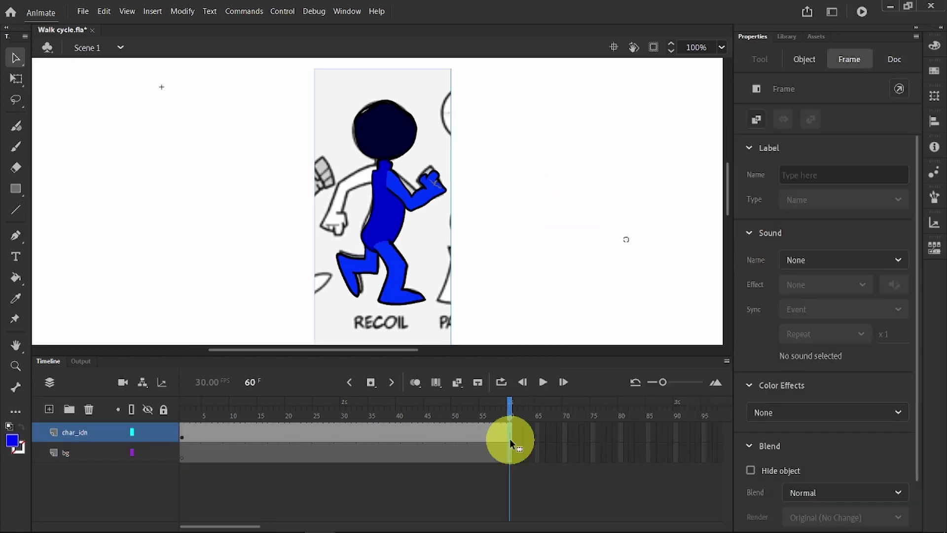
Paint a wavy black ground line on bg with the Classic Brush, running across the full stage width below the character
left_click(206, 455)
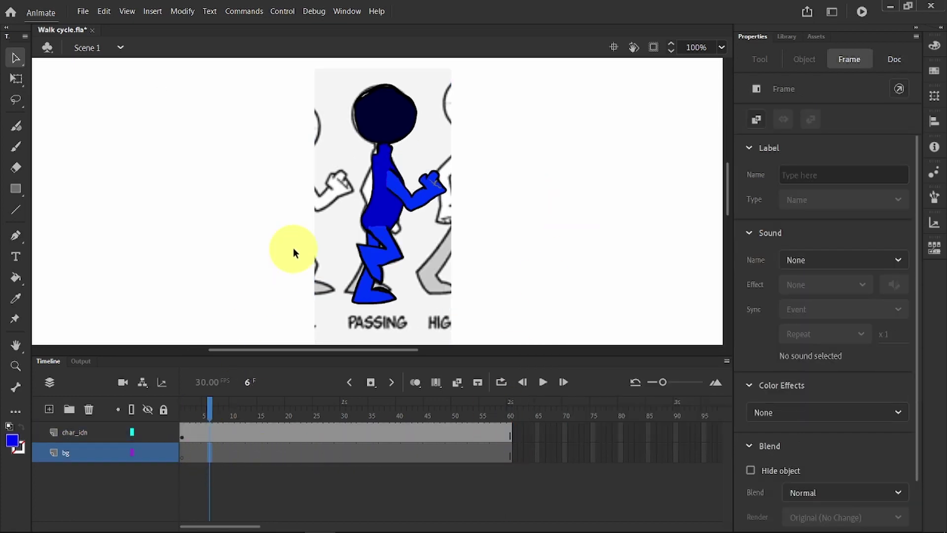
key("ctrl+=")
key("ctrl+-")
key("ctrl+-")
key("ctrl+-")
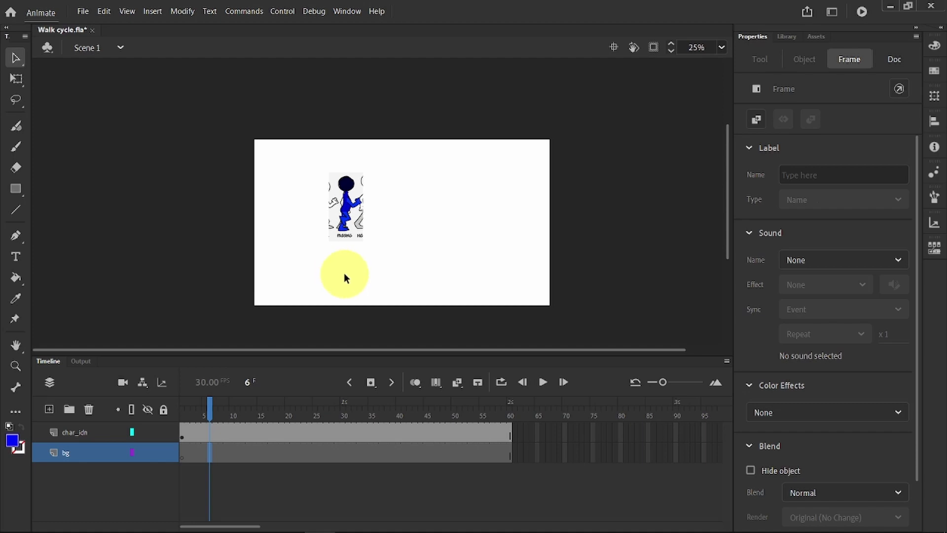
left_click(16, 146)
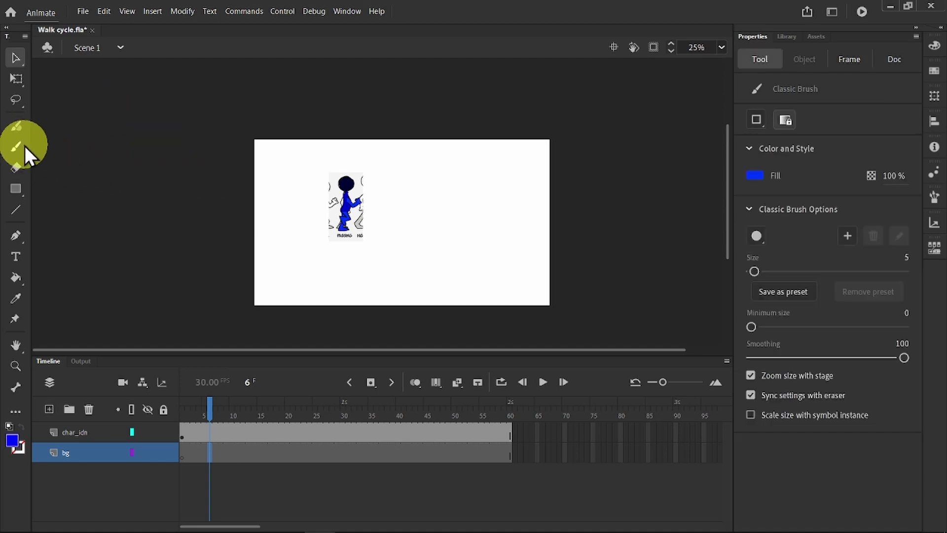
left_click(758, 175)
left_click(565, 213)
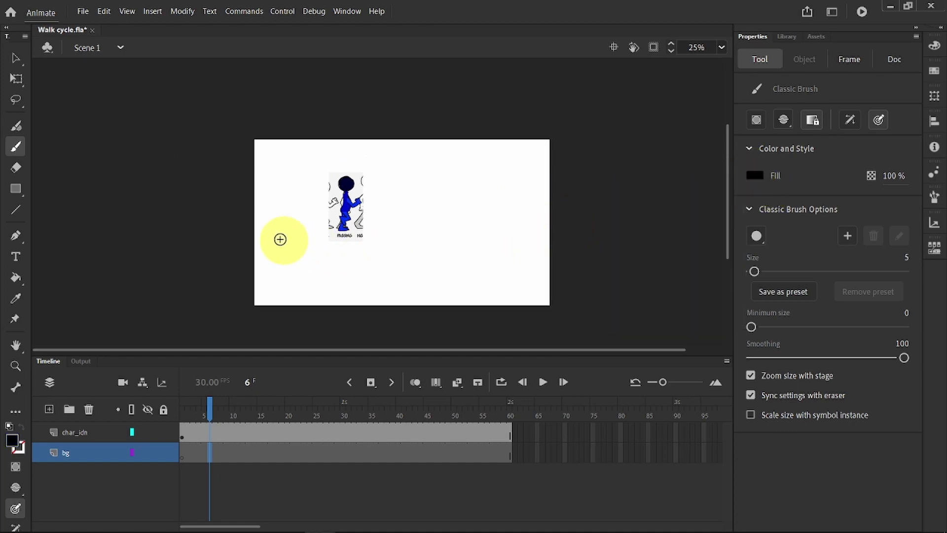
left_click_drag(242, 246, 393, 254)
left_click_drag(241, 246, 242, 246)
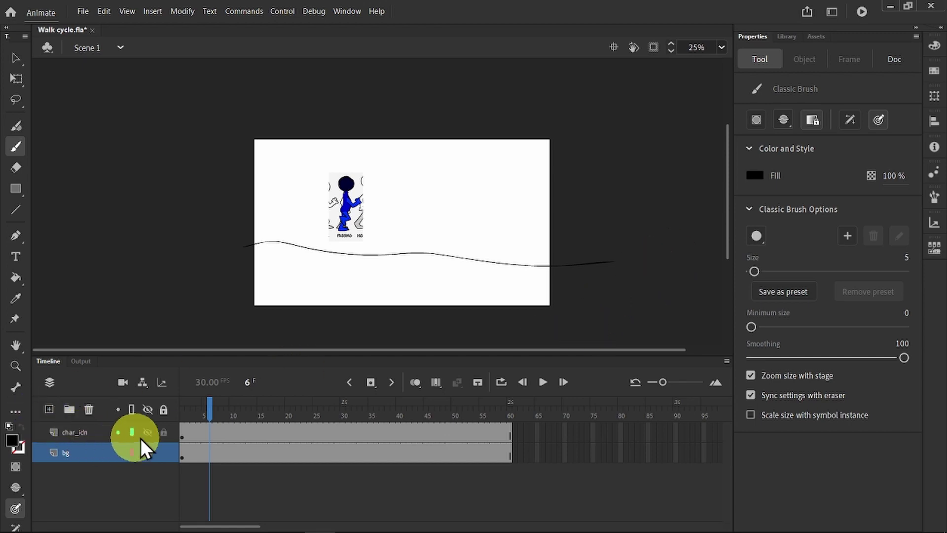
Move bg above char_idn and place the character on the ground line's starting end at about X -206.5, Y 321.1
left_click(184, 435)
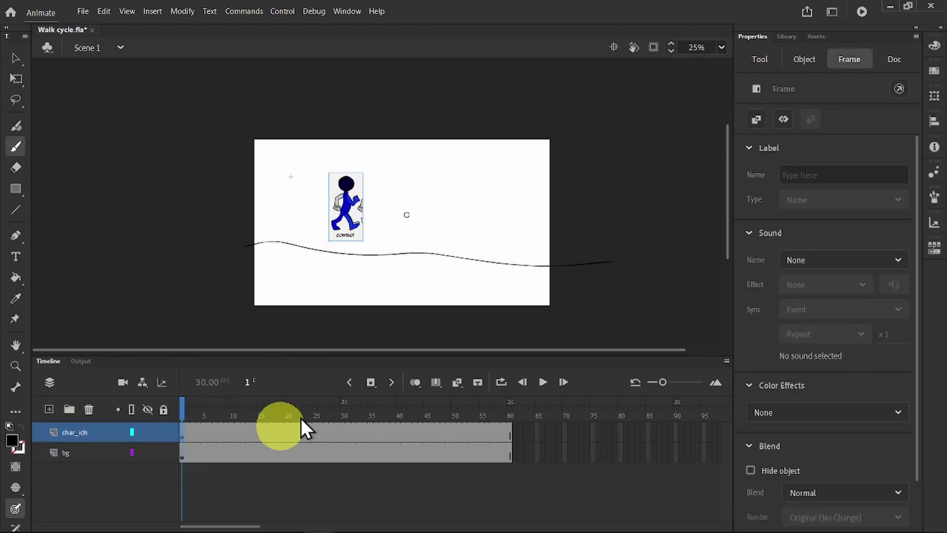
left_click_drag(72, 454, 76, 431)
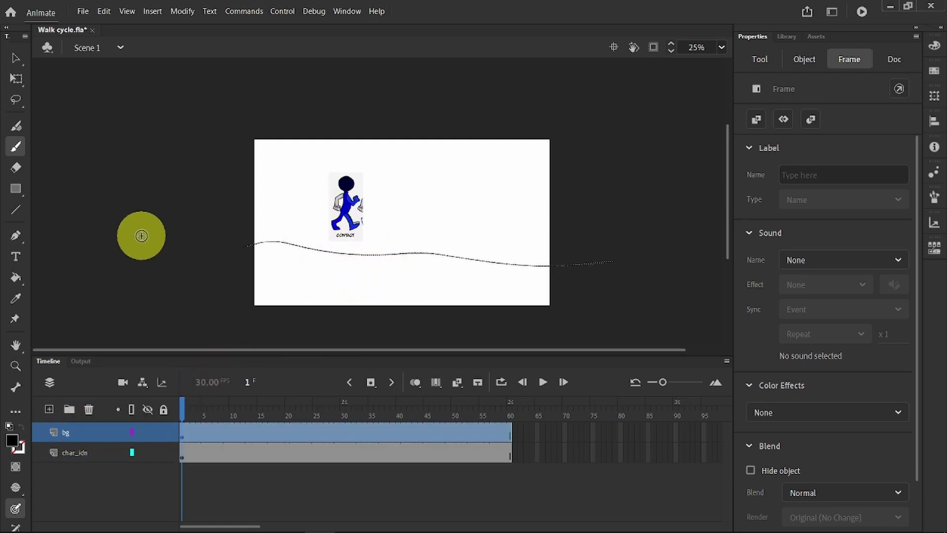
left_click(15, 59)
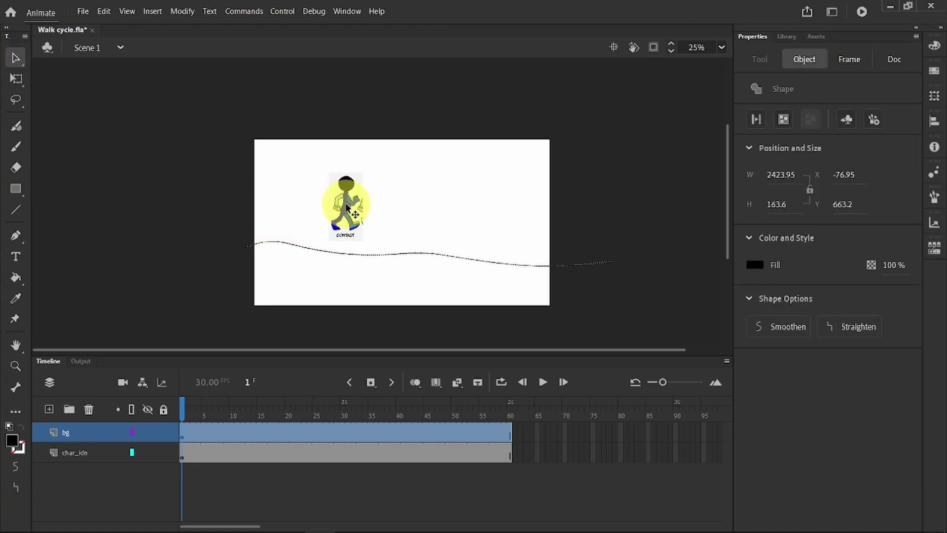
left_click_drag(348, 208, 279, 220)
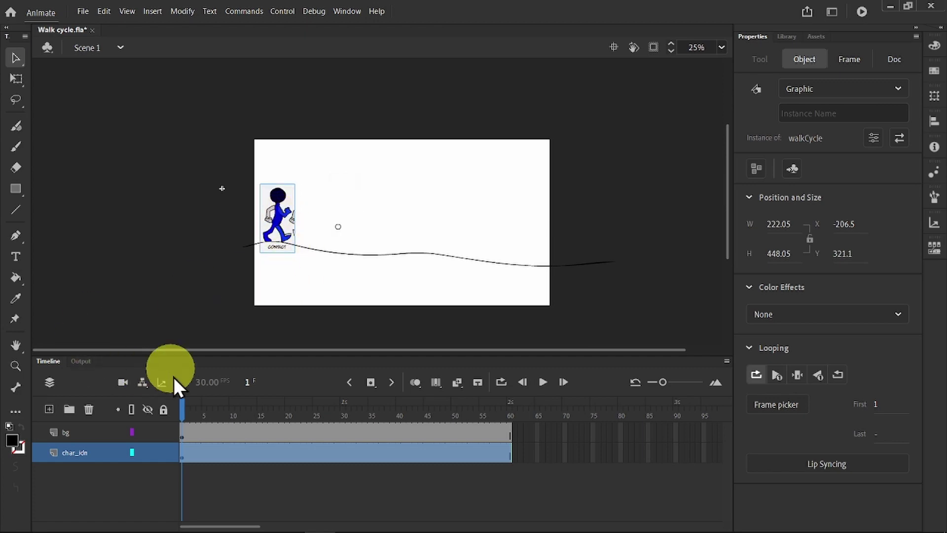
Try to create a motion tween on the bg layer by converting the ground line to a symbol
right_click(187, 433)
left_click(277, 139)
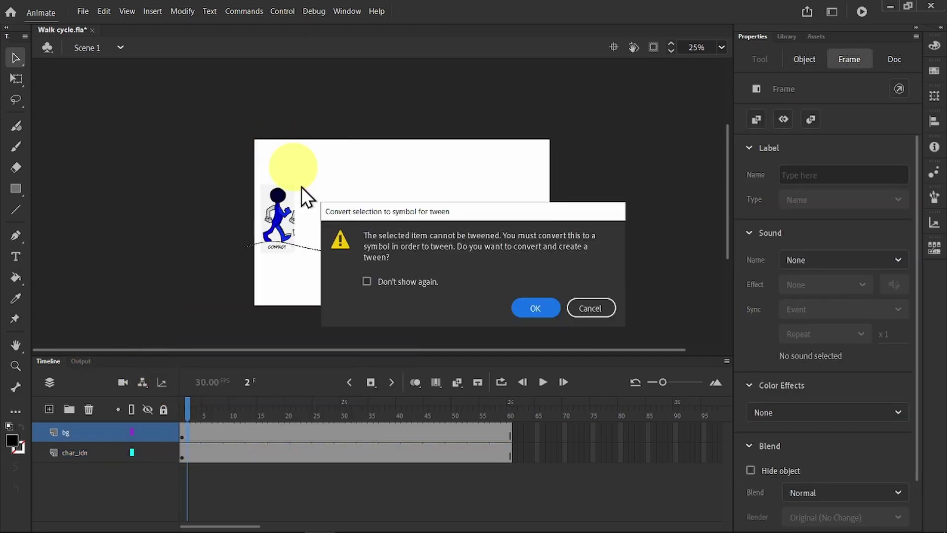
left_click(534, 308)
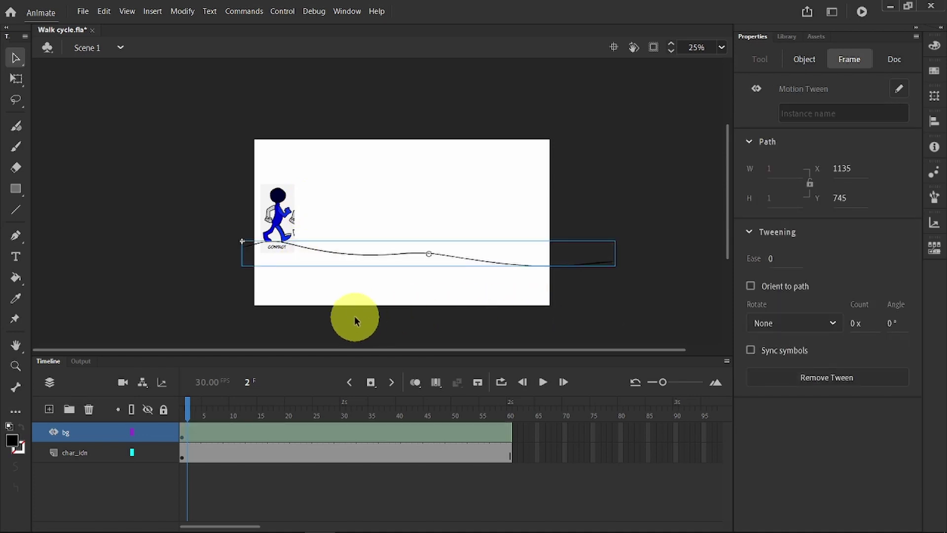
left_click(354, 316)
Create a motion tween on char_idn and scrub its first frames at 100% zoom
right_click(267, 455)
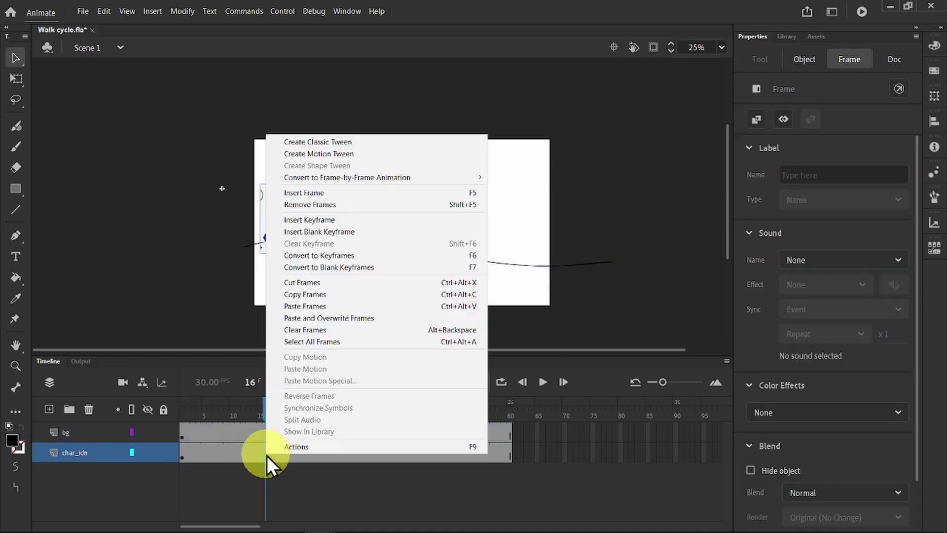
left_click(340, 154)
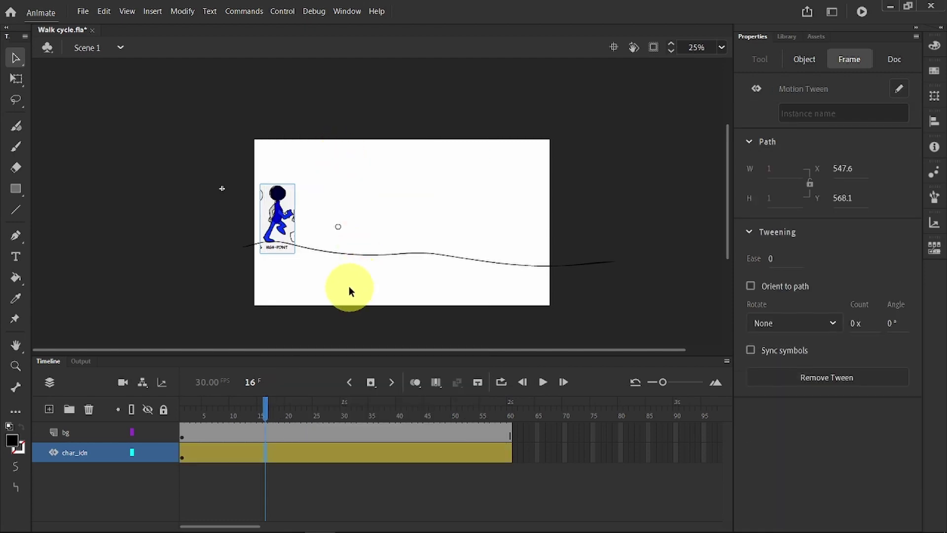
key("ctrl+1")
key("space")
left_click_drag(554, 242, 522, 178)
mouse_move(200, 400)
left_mouse_down()
mouse_move(184, 402)
mouse_move(193, 401)
left_mouse_up()
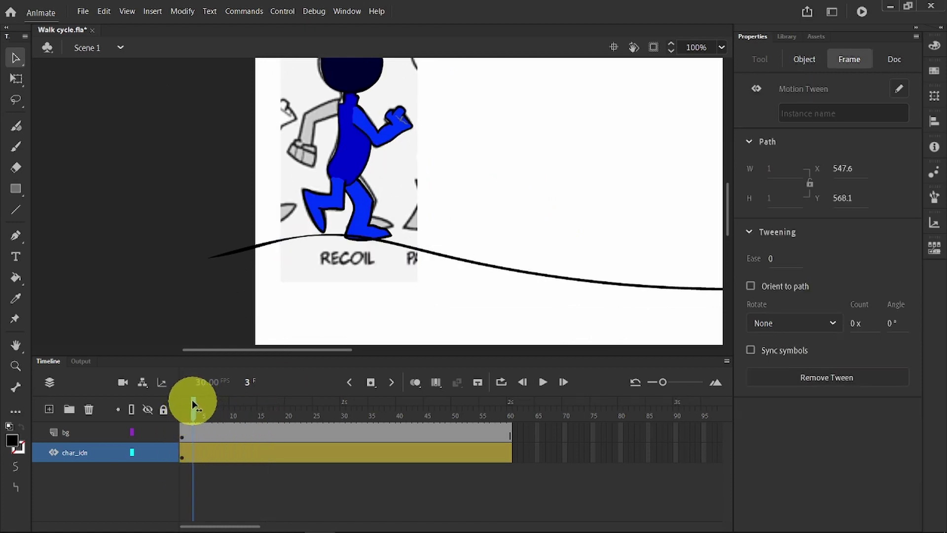
Turn on onion skinning and reposition the character at frames 3 and 2, placing it at about X -216.05, Y 321.1 on frame 2
left_click(416, 384)
mouse_move(359, 151)
left_mouse_down()
mouse_move(415, 143)
mouse_move(362, 146)
left_mouse_up()
left_click_drag(189, 410, 187, 408)
left_click(355, 159)
left_click_drag(355, 160, 333, 159)
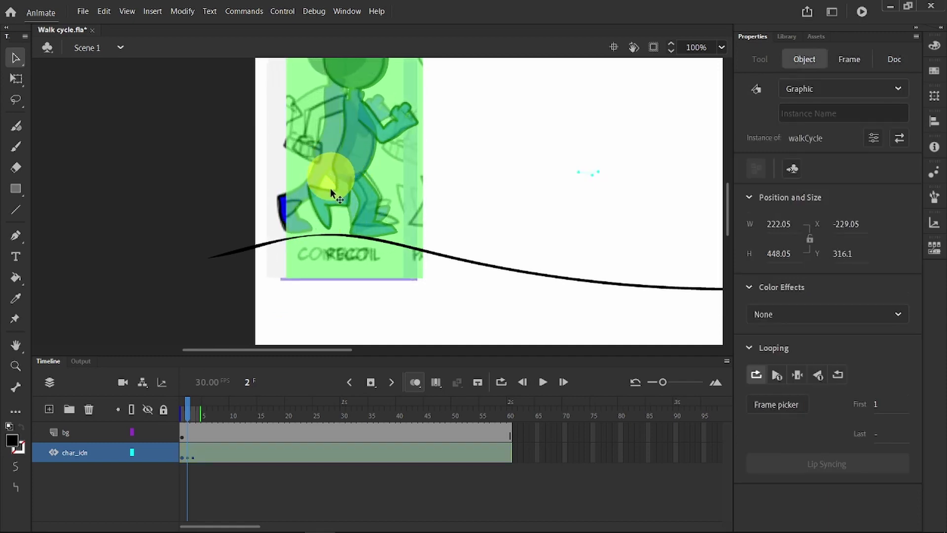
mouse_move(200, 414)
left_mouse_down()
mouse_move(188, 415)
mouse_move(193, 403)
mouse_move(180, 407)
mouse_move(188, 404)
left_mouse_up()
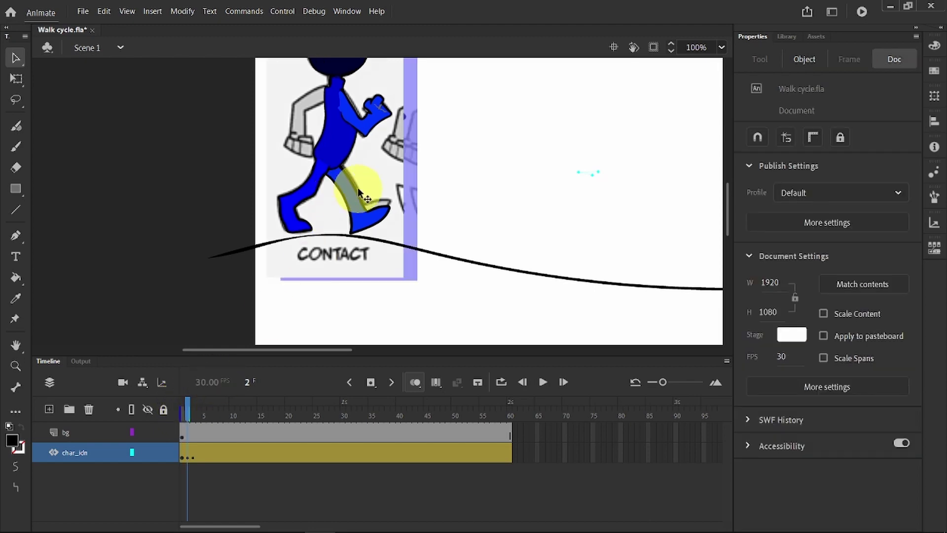
left_click(354, 208)
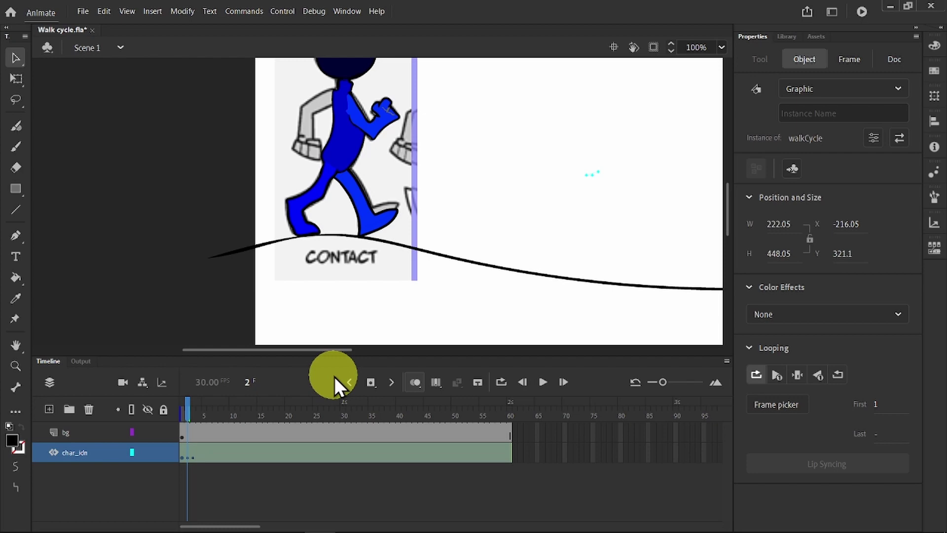
Open the walkCycle symbol for editing in place and hide every layer except arm_front
key("ctrl+minus")
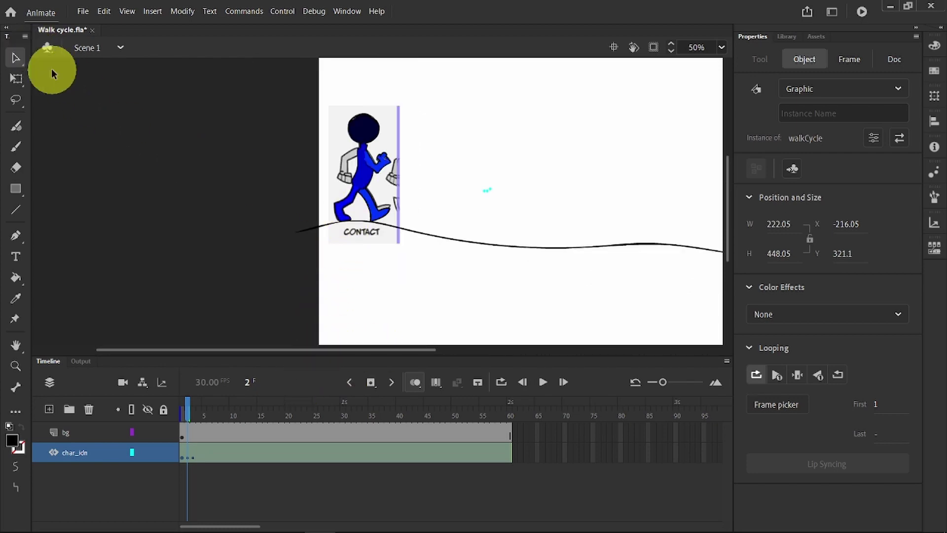
double_click(364, 183)
left_click(204, 433)
left_click_drag(329, 355, 329, 320)
key("ctrl+equal")
key("ctrl+equal")
key("ctrl+minus")
key("ctrl+minus")
key("ctrl+minus")
key("ctrl+equal")
key("ctrl+equal")
left_click(147, 397, "alt")
left_click(147, 417)
left_click(147, 397)
Show char_mask and ref, and brush the front arm's black outline on a new blank keyframe at frame 5 of arm_front
left_click(204, 417)
key("F7")
key("alt+shift+o")
left_click(147, 478)
left_click(147, 498)
left_click(15, 147)
left_click_drag(343, 157, 328, 189)
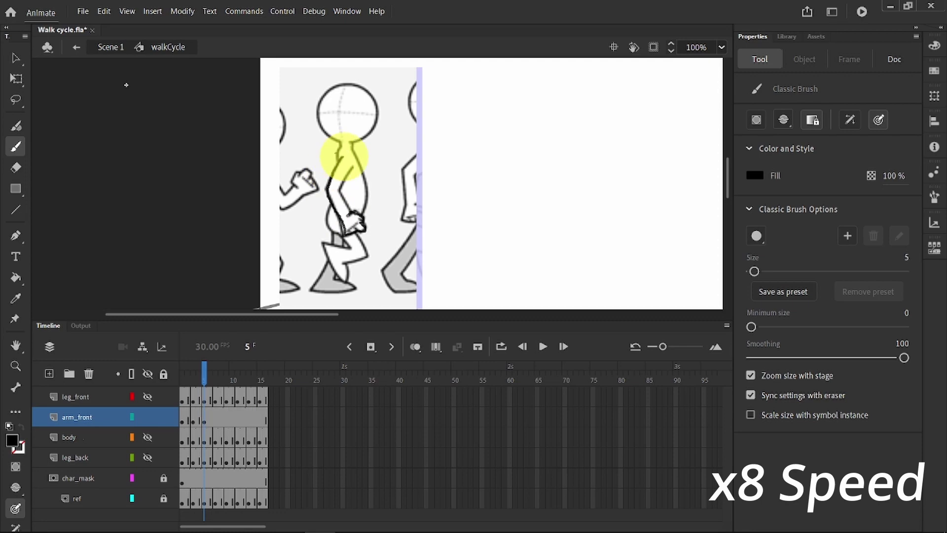
Trace the front arm at frames 7 and 9 of arm_front and insert a blank keyframe at frame 11
left_click(216, 416)
mouse_move(344, 157)
left_mouse_down()
mouse_move(351, 213)
mouse_move(349, 141)
mouse_move(318, 208)
mouse_move(343, 164)
mouse_move(291, 224)
mouse_move(304, 184)
mouse_move(341, 162)
mouse_move(328, 226)
mouse_move(350, 246)
left_mouse_up()
key("F7")
left_click(227, 417)
key("F7")
left_click(237, 415)
key("F7")
Trace the front arm over frame 13's reference pose and insert two frames ahead of it so the drawing starts at frame 13
key("e")
left_click(249, 419)
key("b")
key("Delete")
key("ctrl+z")
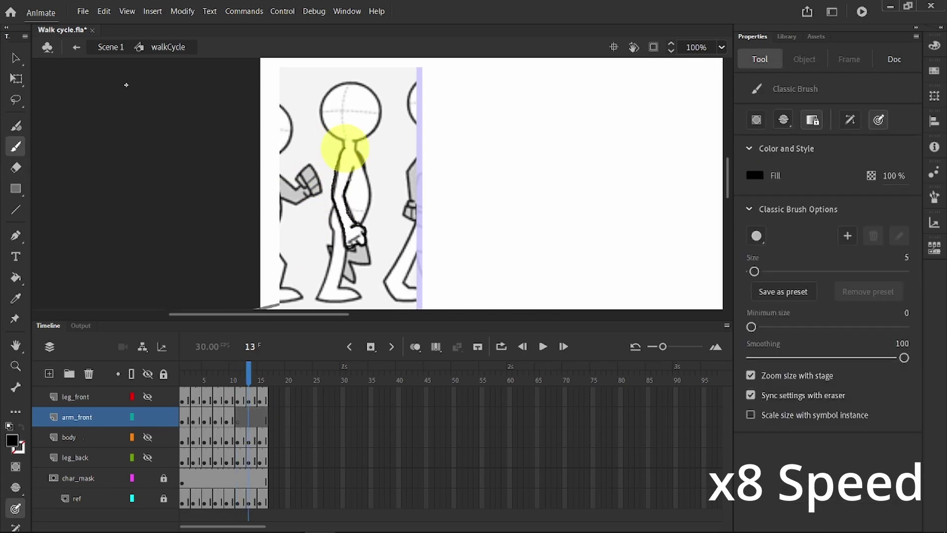
left_click(238, 420)
right_click(239, 419)
left_click(297, 160)
right_click(233, 419)
left_click(284, 160)
Insert a blank keyframe at frame 11 of arm_front and brush the front arm outline over the reference
right_click(237, 420)
left_click(292, 196)
left_click_drag(320, 173, 344, 163)
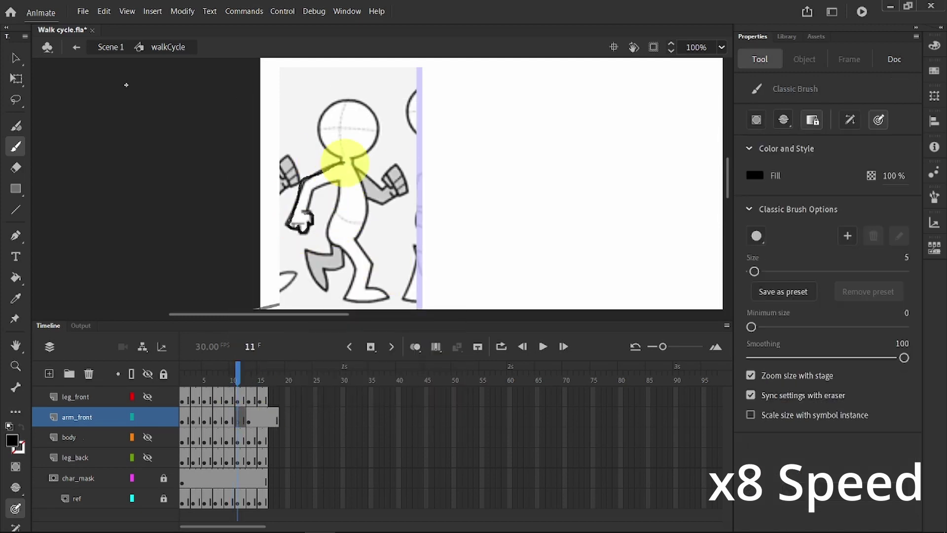
Insert a blank keyframe at frame 15 of arm_front and brush the front arm outline over the high-point reference pose
right_click(258, 418)
left_click(292, 193)
scroll(375, 187, "up", 3)
key("b")
scroll(393, 242, "down", 3)
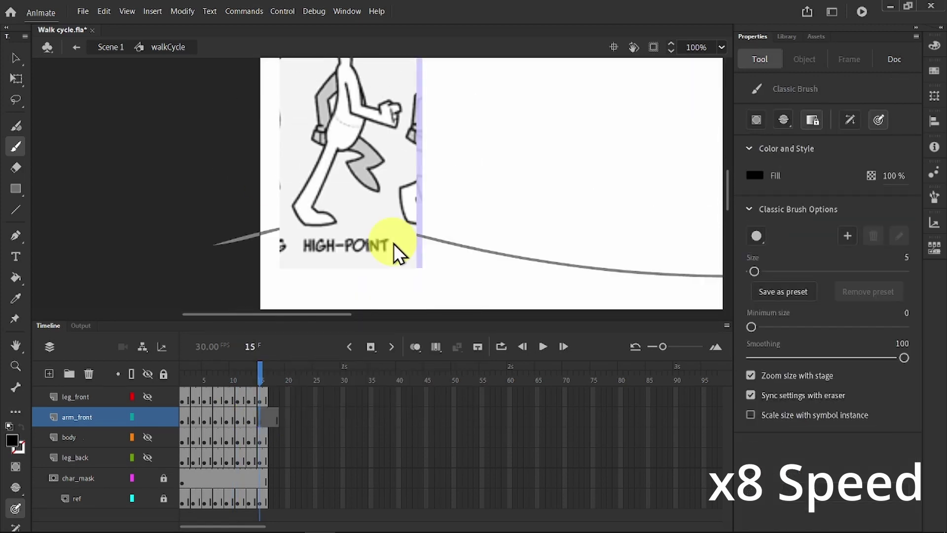
left_click_drag(392, 203, 348, 162)
key("ctrl+z")
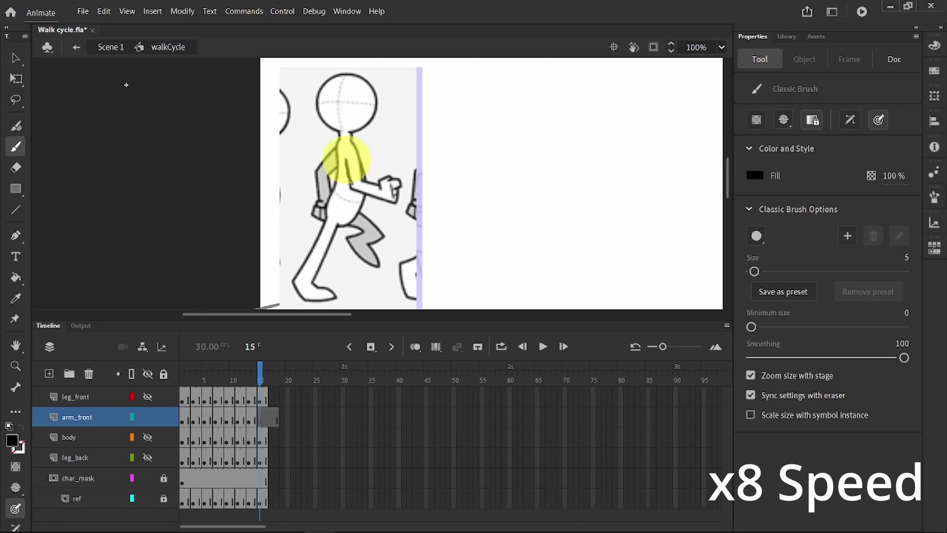
left_click_drag(394, 202, 347, 145)
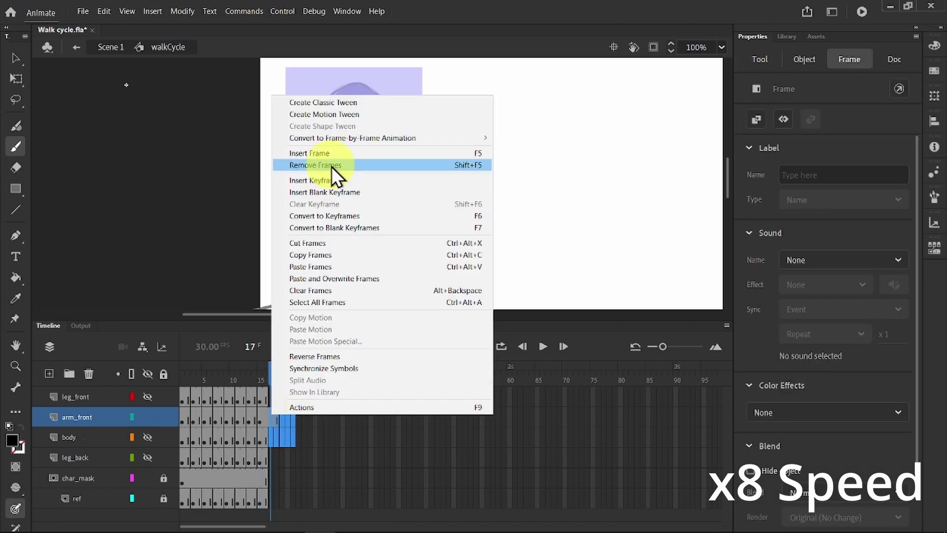
Pick a blue brush fill and close the front arm's open shoulder end at frames 5 and 7 of arm_front
left_click_drag(229, 375, 205, 380)
left_click(760, 59)
left_click(755, 172)
left_click(582, 255)
left_click(204, 417)
key("ctrl+=")
key("ctrl+=")
left_click(15, 146)
mouse_move(223, 67)
left_mouse_down()
mouse_move(264, 103)
mouse_move(264, 148)
left_mouse_up()
left_click(215, 416)
left_click_drag(264, 150, 261, 88)
Brush the front arm's shoulder opening closed at frames 9, 11 and 15 of arm_front, undoing the last stroke
left_click(226, 416)
left_click_drag(239, 177, 245, 125)
left_click(238, 369)
left_click_drag(223, 224, 254, 112)
left_click(249, 370)
left_click(260, 370)
left_click_drag(254, 154, 277, 100)
key("ctrl+z")
Fill the outlined front arm with blue across the arm_front drawings using the Paint Bucket
key("k")
key("comma")
left_click(252, 186)
key("comma")
key("comma")
key("comma")
key("comma")
key("comma")
key("comma")
key("comma")
key("comma")
left_click(199, 169)
left_click(261, 216)
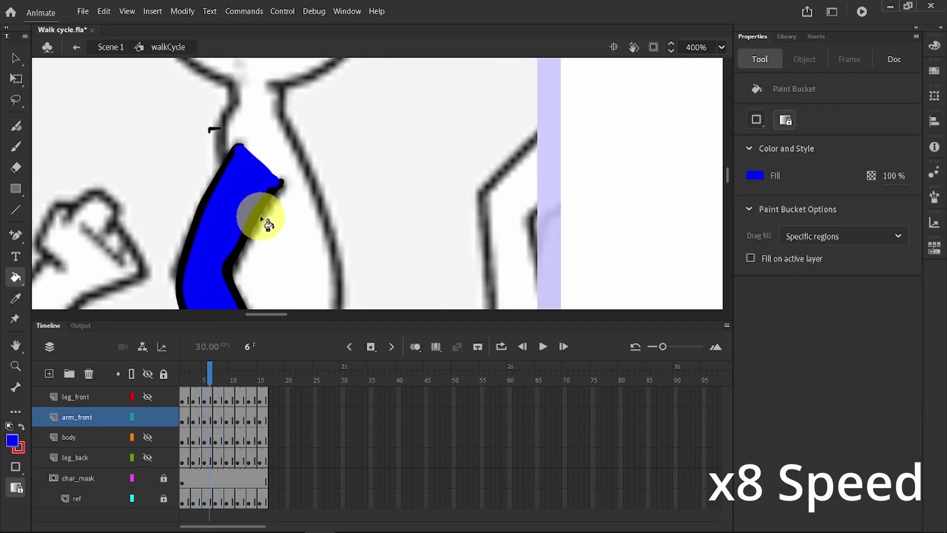
Erase the stray black mark beside the front arm's shoulder at frame 6
key("comma")
key("comma")
key("comma")
key("comma")
key("period")
key("period")
key("period")
key("period")
left_click(15, 168)
left_click(214, 130)
key("ctrl+minus")
key("ctrl+minus")
Duplicate the arm_front layer, move the copy down the layer stack and rename it arm_back
right_click(86, 417)
left_click(118, 322)
left_click_drag(86, 417, 86, 459)
double_click(87, 459)
type("arm_back")
key("Return")
Cut arm_back's opening frames, paste them after its last frame and remove the emptied frames to offset the arm swing
mouse_move(182, 459)
left_mouse_down()
mouse_move(220, 460)
mouse_move(182, 457)
left_mouse_up()
right_click(219, 459)
left_click(260, 287)
right_click(273, 455)
left_click(311, 312)
right_click(199, 456)
left_click(256, 206)
Show the leg_front and body layers and scrub through the walk cycle to frame 16
left_click(147, 397)
left_click_drag(185, 375, 265, 370)
left_click(147, 437)
scroll(165, 463, "down", 1)
Unlock and delete the char_mask and ref layers, and return to Scene 1
left_click(163, 478)
left_click(77, 479)
left_click(77, 497, "shift")
right_click(76, 478)
left_click(129, 262)
left_click(111, 48)
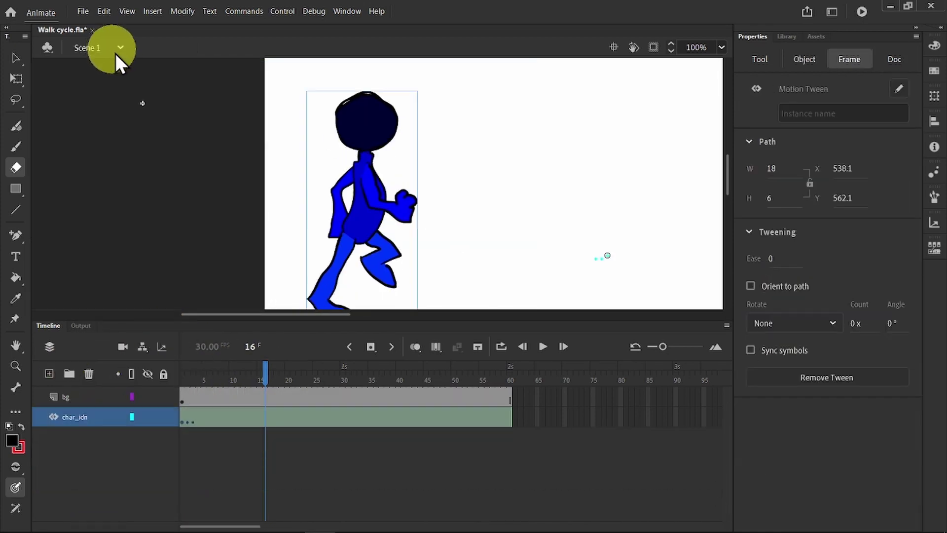
Scrub the Scene 1 timeline to frame 2 and turn on onion skinning
scroll(434, 236, "down", 3)
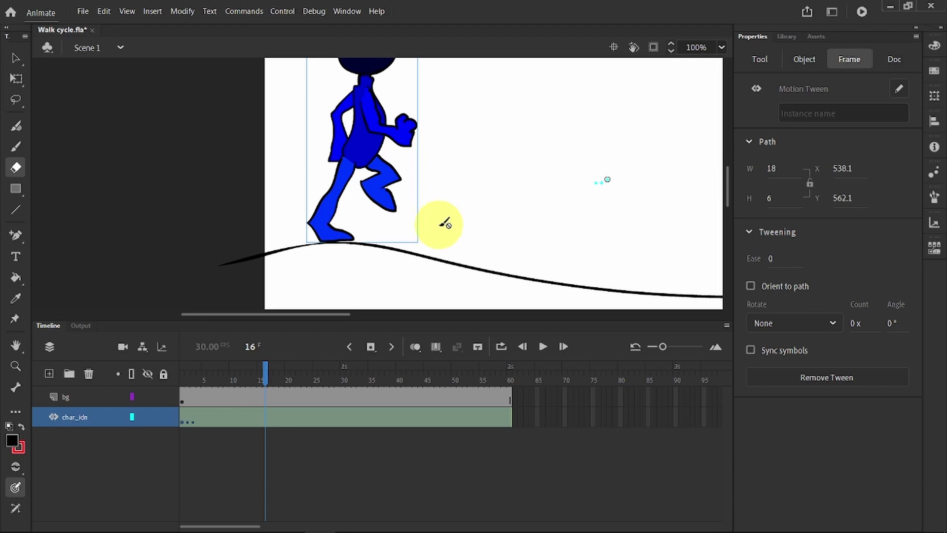
key("space")
left_click_drag(473, 161, 454, 194)
left_click(180, 374)
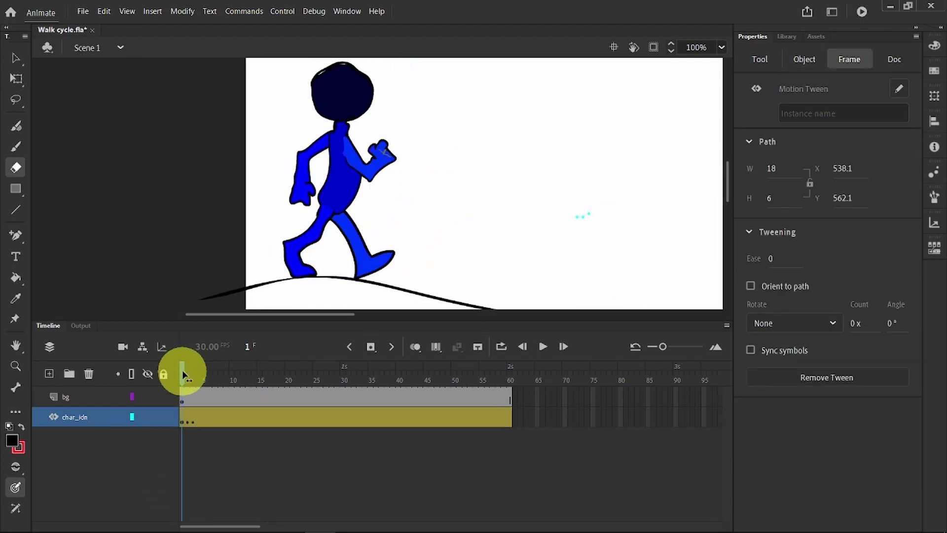
mouse_move(183, 375)
left_mouse_down()
mouse_move(241, 376)
mouse_move(177, 376)
mouse_move(187, 373)
left_mouse_up()
left_click(517, 340)
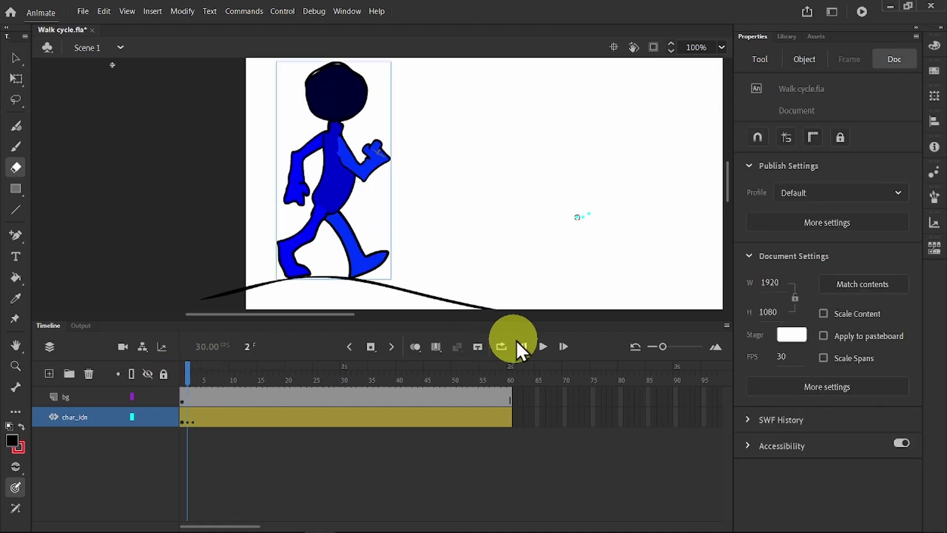
left_click(415, 347)
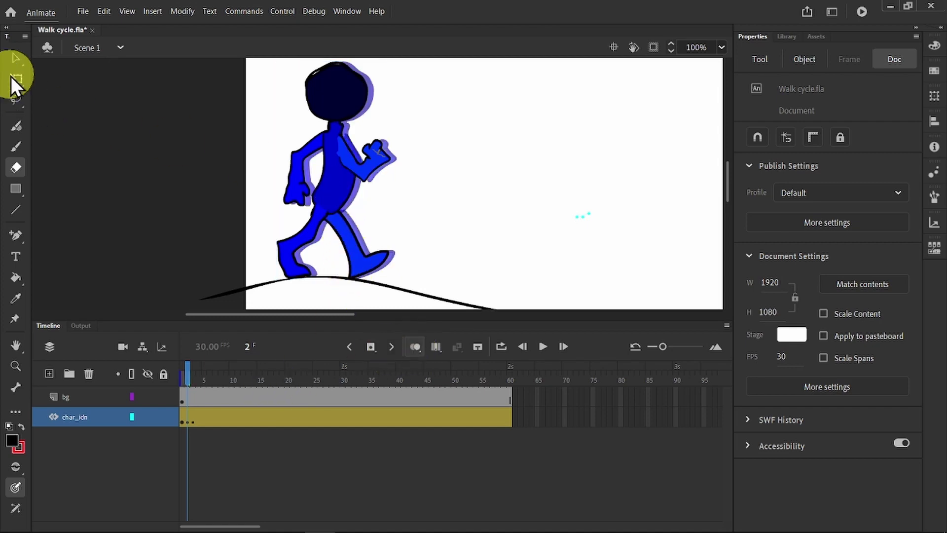
Move the walkCycle character at frame 2 to line up with its onion-skinned pose at frame 1
left_click(15, 59)
left_click_drag(346, 194, 351, 196)
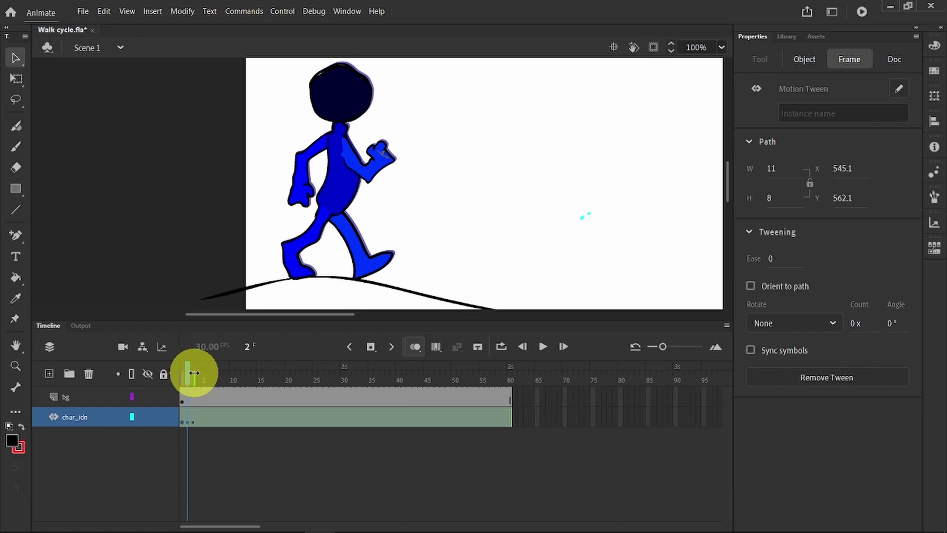
left_click_drag(196, 373, 191, 368)
left_click_drag(335, 192, 339, 194)
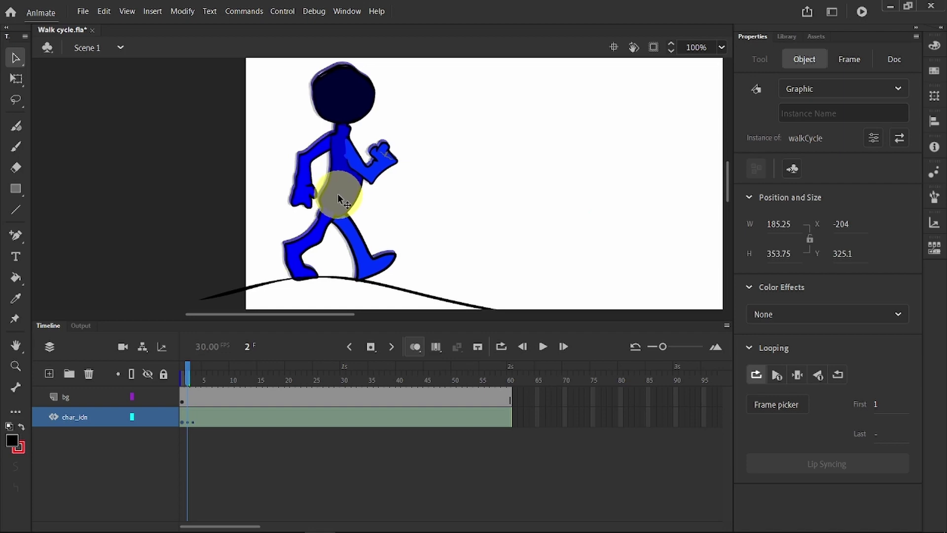
Move the character forward at frame 4 so its planted foot lines up with the onion skin on the ground line
left_click(189, 368)
left_click_drag(189, 368, 197, 365)
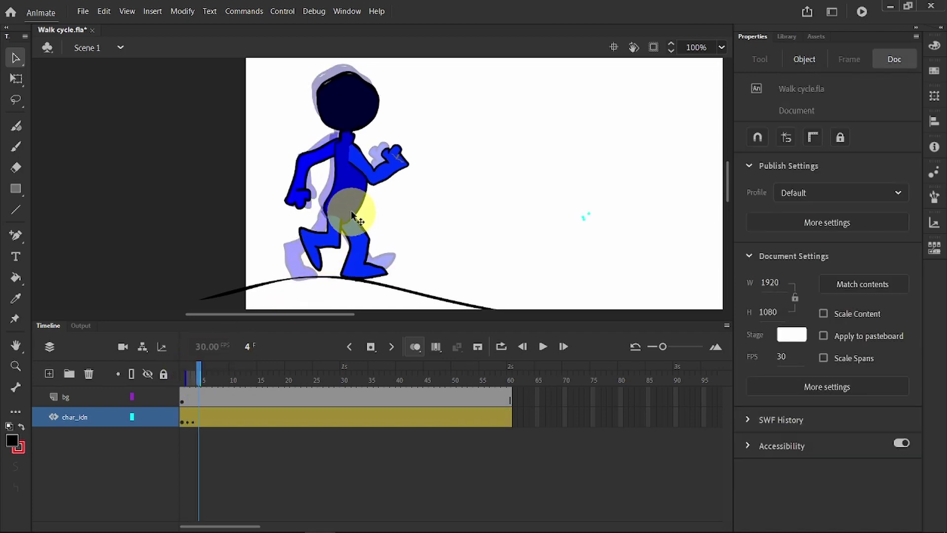
left_click_drag(349, 207, 363, 209)
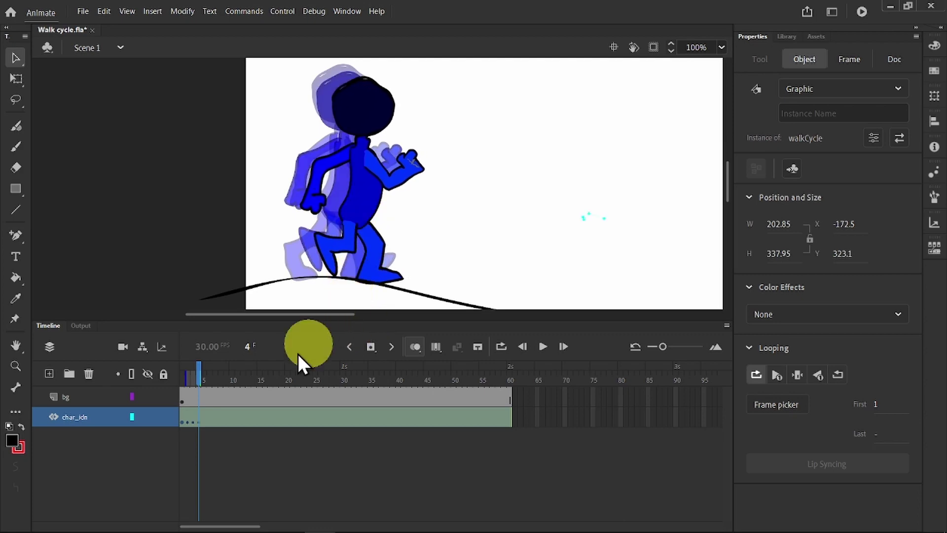
left_click(199, 368)
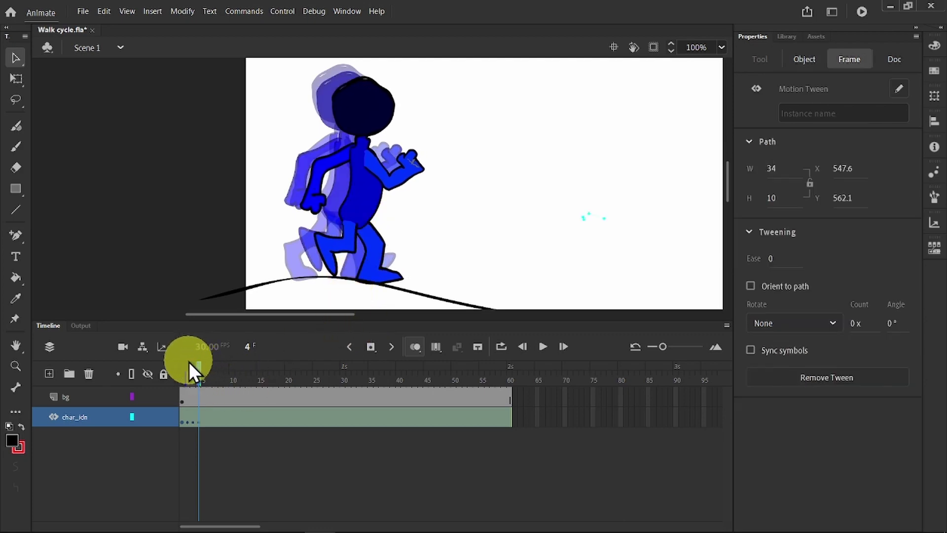
left_click_drag(198, 365, 192, 365)
left_click(349, 208)
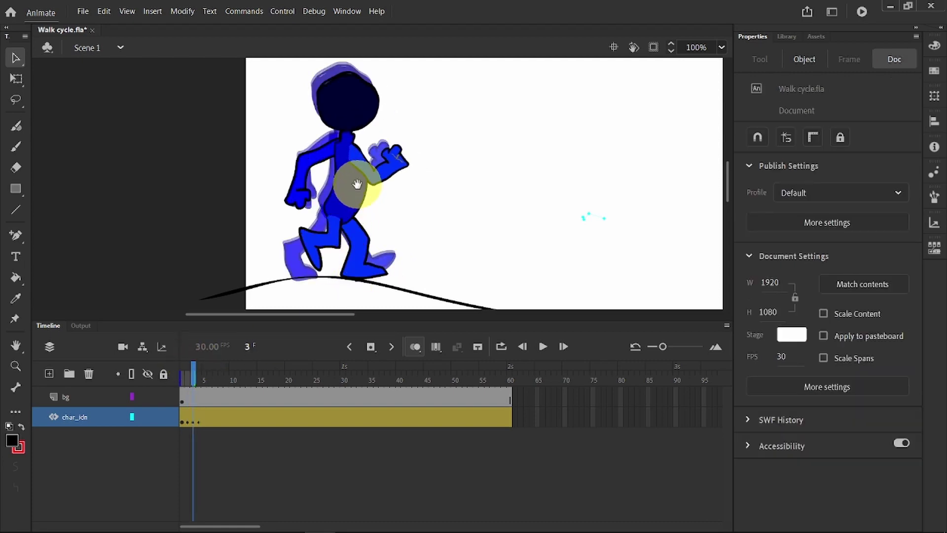
left_click_drag(358, 184, 362, 184)
key(".")
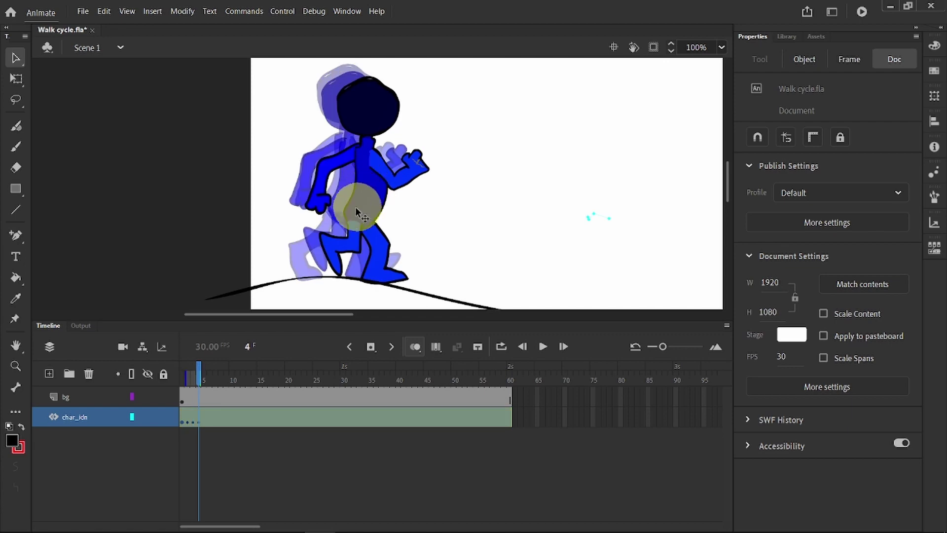
left_click(370, 190)
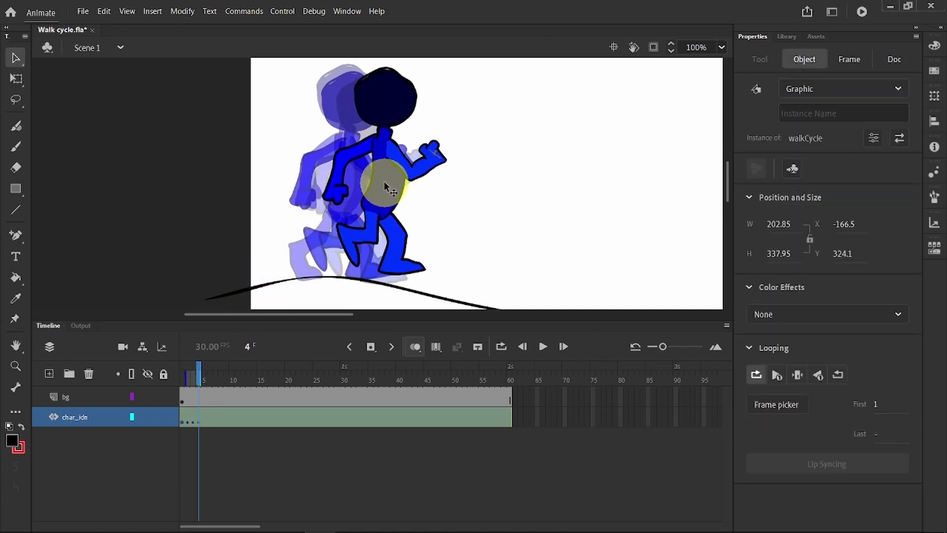
left_click_drag(366, 187, 367, 190)
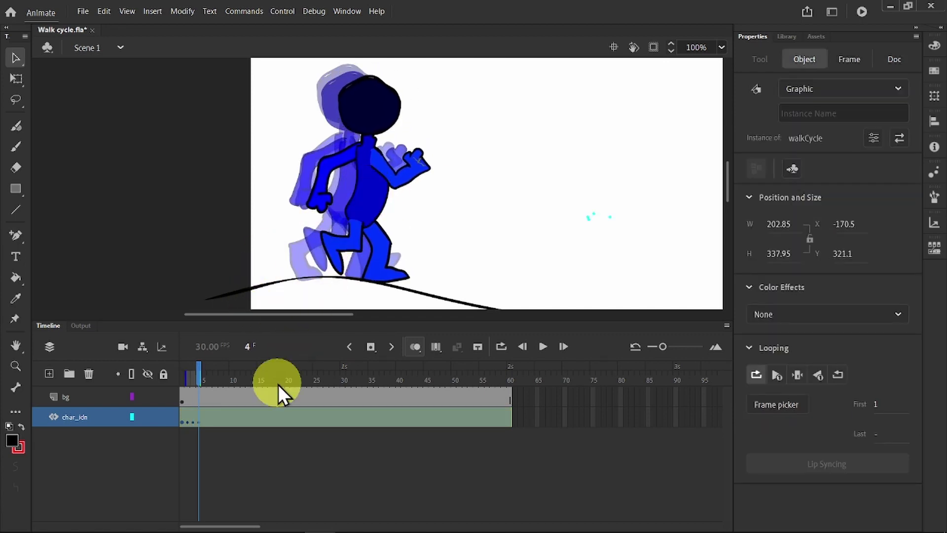
Shift the character at frame 3 to match its frame 4 position, and move it forward at frame 5
left_click_drag(199, 383, 193, 375)
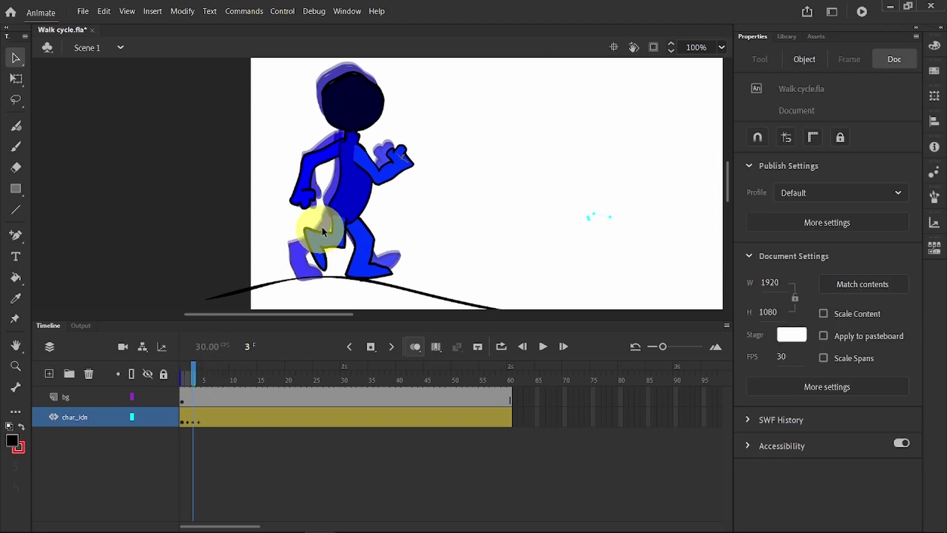
left_click_drag(353, 183, 368, 187)
left_click_drag(191, 369, 212, 359)
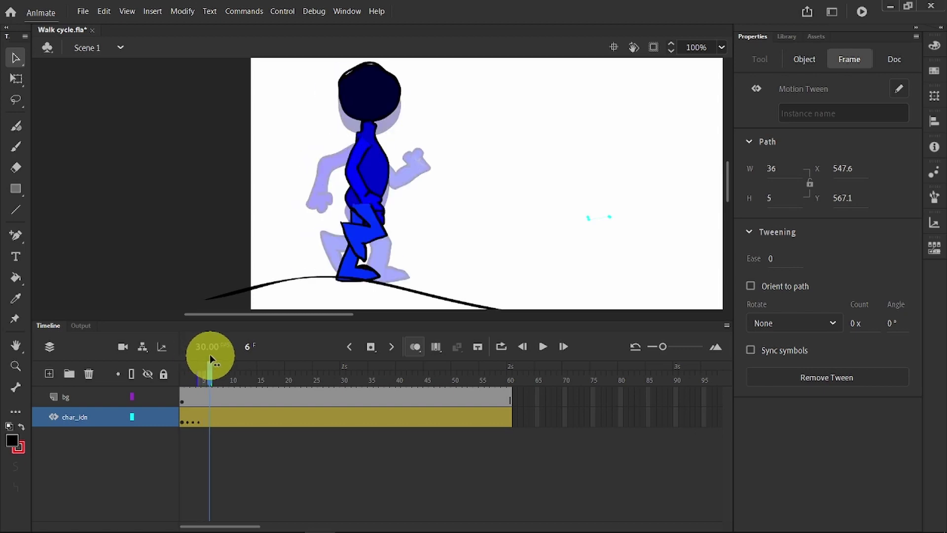
left_click(211, 360)
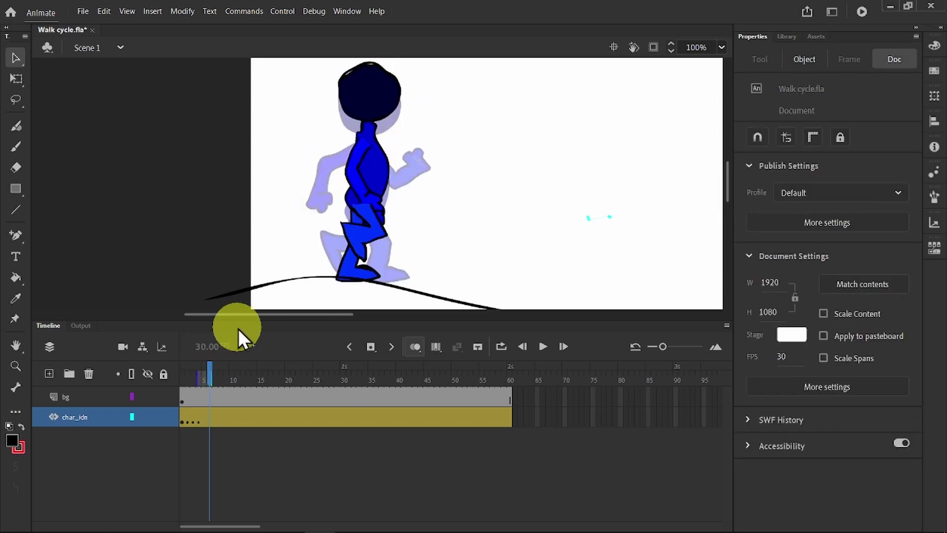
left_click_drag(208, 370, 203, 371)
left_click(330, 213)
left_click_drag(368, 173, 393, 179)
Move the character forward at frame 7 and shift it back at frame 6 to match the frame 5 pose
left_click_drag(206, 366, 217, 371)
left_click(421, 135)
left_click_drag(421, 135, 439, 152)
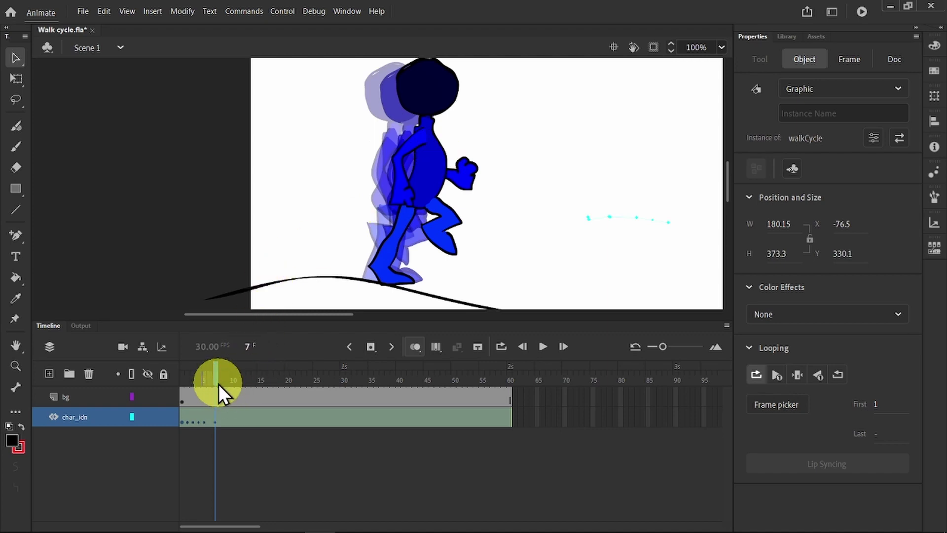
mouse_move(218, 377)
left_mouse_down()
mouse_move(229, 371)
mouse_move(210, 367)
left_mouse_up()
left_click(224, 475)
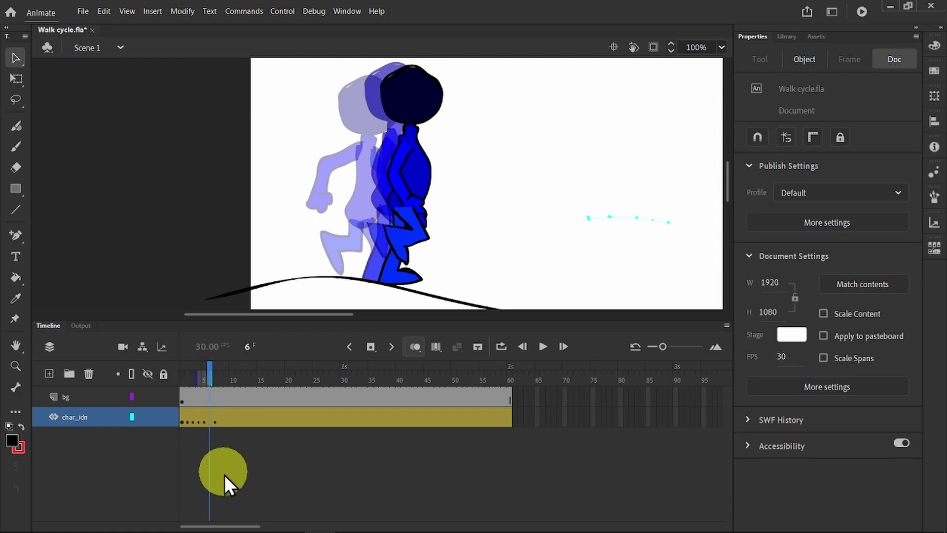
left_click_drag(411, 184, 391, 185)
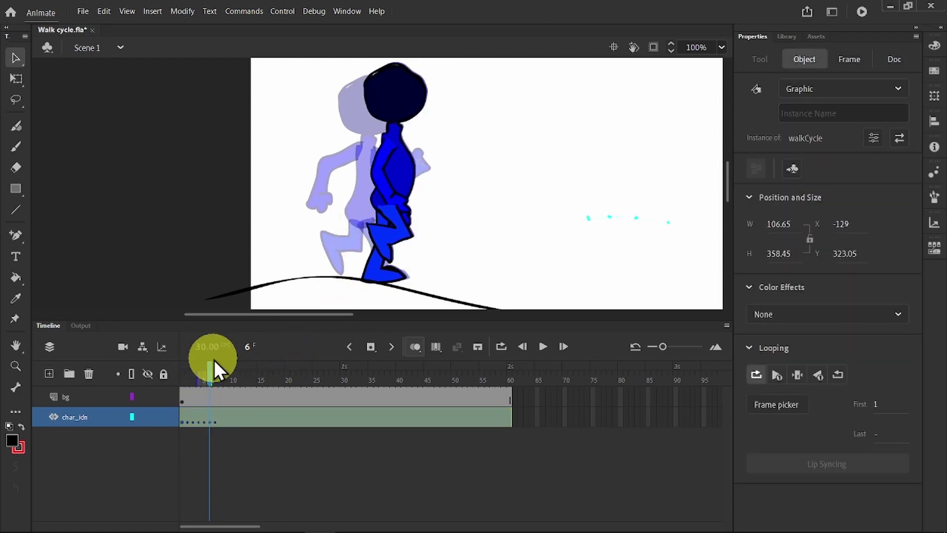
Add a position keyframe at frame 8 of char_idn and move the character onto the ground line at frame 9
mouse_move(215, 362)
left_mouse_down()
mouse_move(208, 361)
mouse_move(220, 362)
left_mouse_up()
left_click(407, 210)
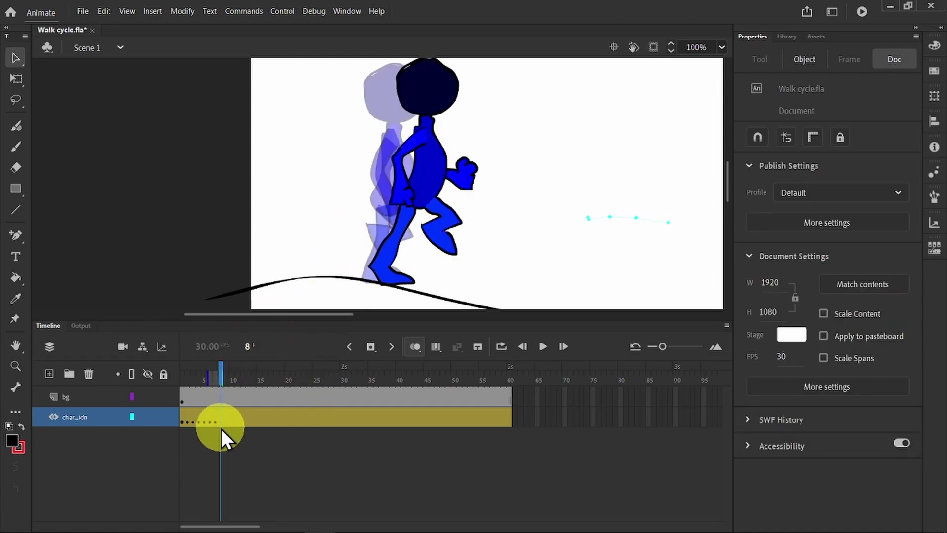
left_click(225, 415)
left_click(226, 367)
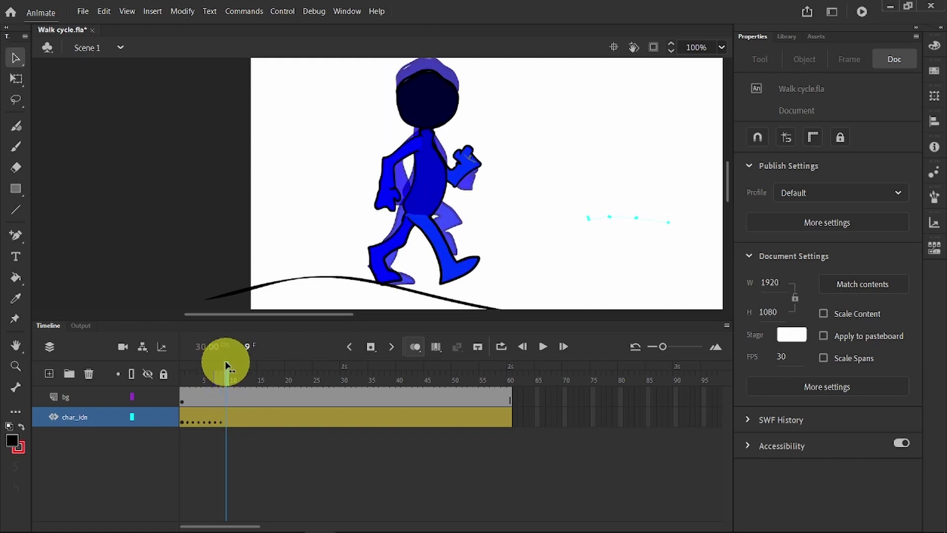
left_click_drag(426, 190, 435, 195)
Reposition the character against the onion skin and ground line at frames 10 and 11
left_click_drag(224, 366, 231, 361)
left_click_drag(431, 194, 436, 196)
mouse_move(230, 367)
left_mouse_down()
mouse_move(188, 359)
mouse_move(239, 360)
left_mouse_up()
left_click_drag(441, 190, 441, 196)
Add a keyframe and align the character's planted foot with the onion skin at frame 13 of char_idn
left_click(288, 364)
left_click_drag(237, 366, 248, 361)
key("F6")
mouse_move(473, 188)
left_mouse_down()
mouse_move(446, 183)
mouse_move(473, 185)
mouse_move(466, 190)
left_mouse_up()
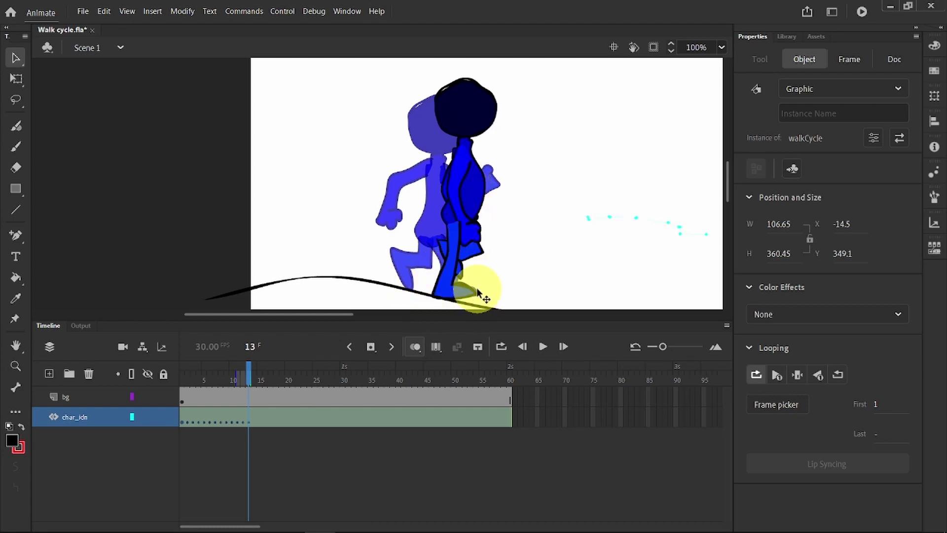
Insert a keyframe at frame 14 of char_idn and move the character forward along the slope at frame 15
left_click(254, 369)
left_click(401, 280)
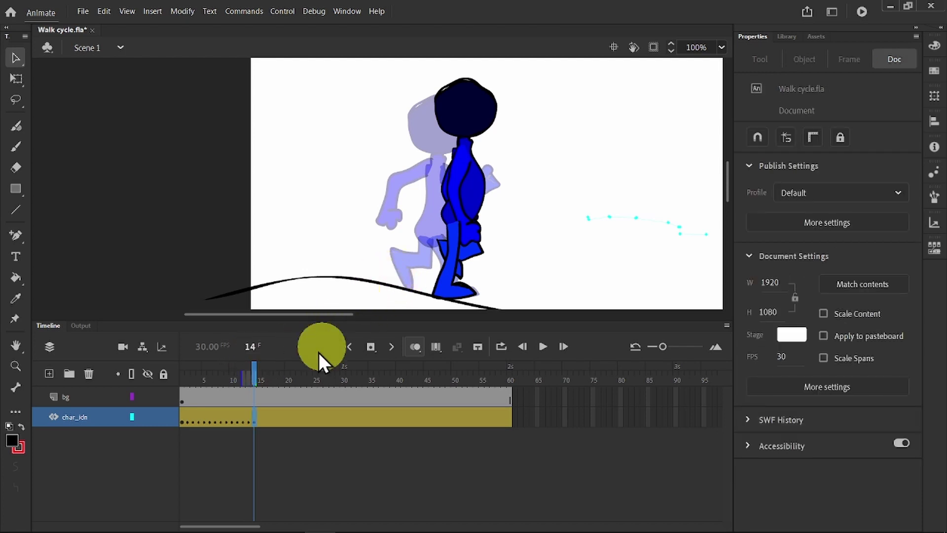
key("F6")
left_click(259, 370)
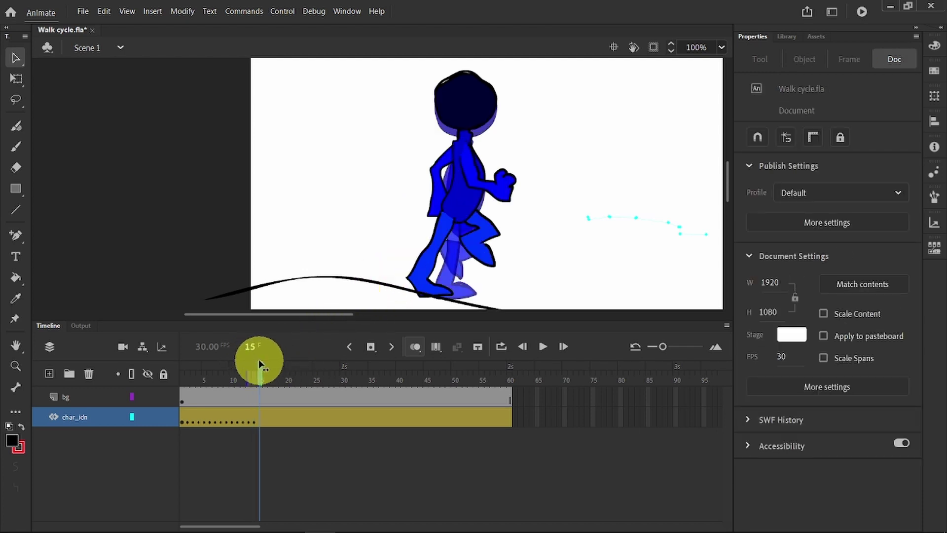
left_click_drag(459, 205, 487, 206)
Hold the character's position with a keyframe at frame 16 and move it down the slope at frame 17
left_click(262, 368)
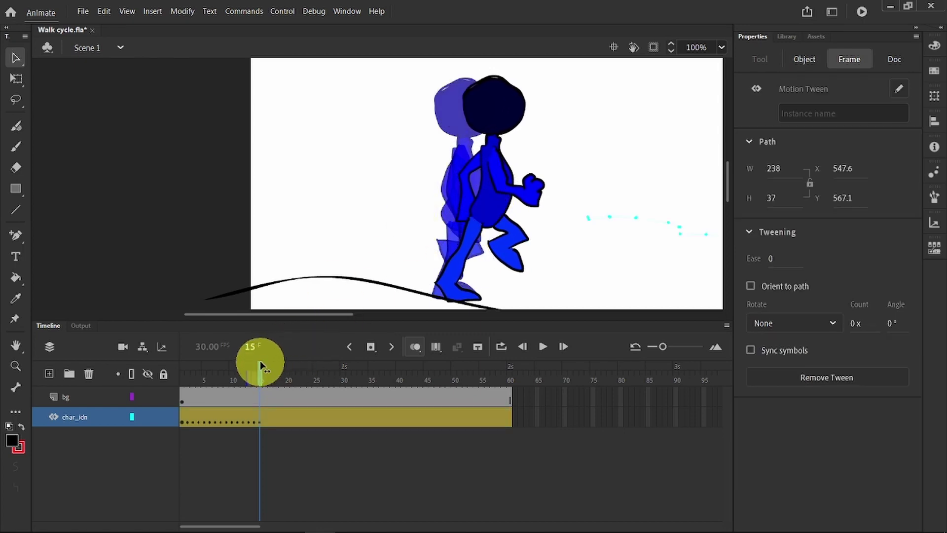
left_click(265, 364)
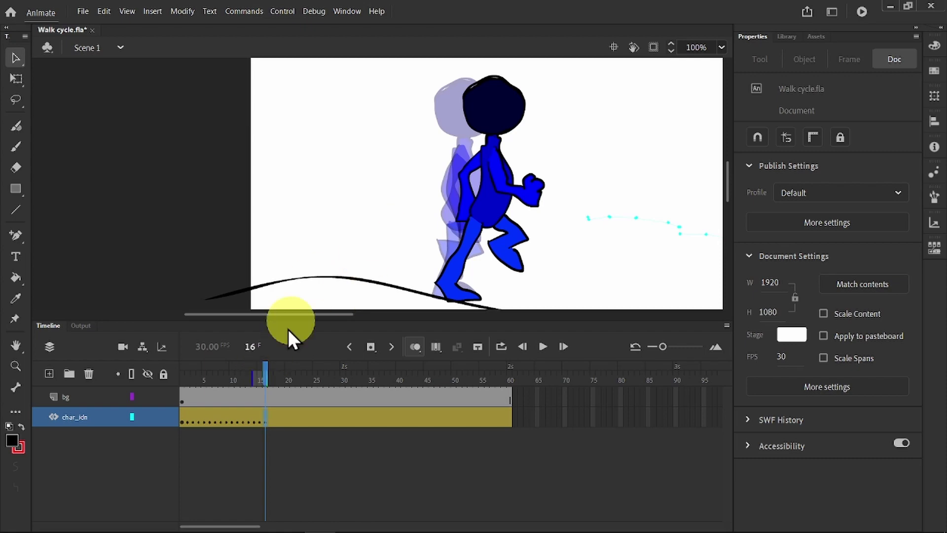
left_click(269, 364)
left_click_drag(481, 193, 493, 200)
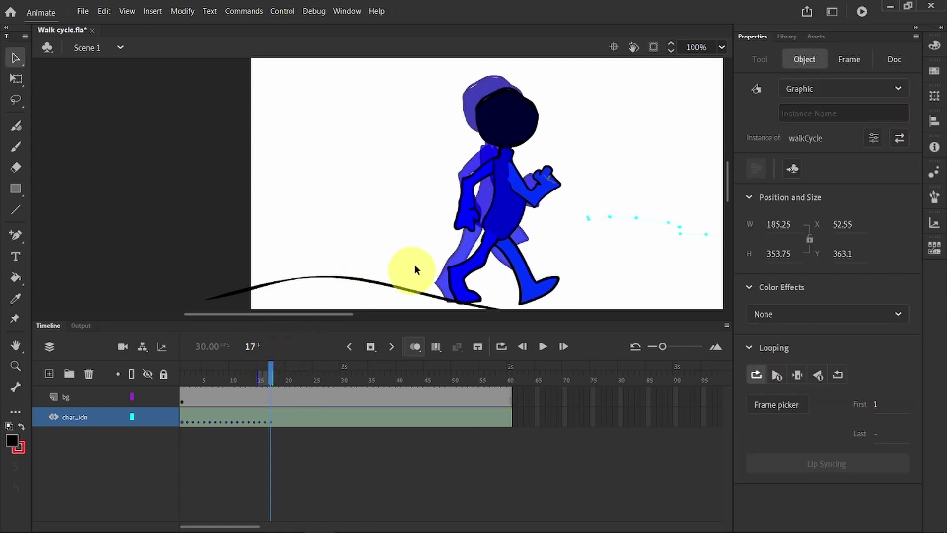
Hold the character with a keyframe at frame 18 of char_idn and move it down the slope to about X 84.55, Y 375.1 at frame 19
left_click_drag(597, 216, 570, 170)
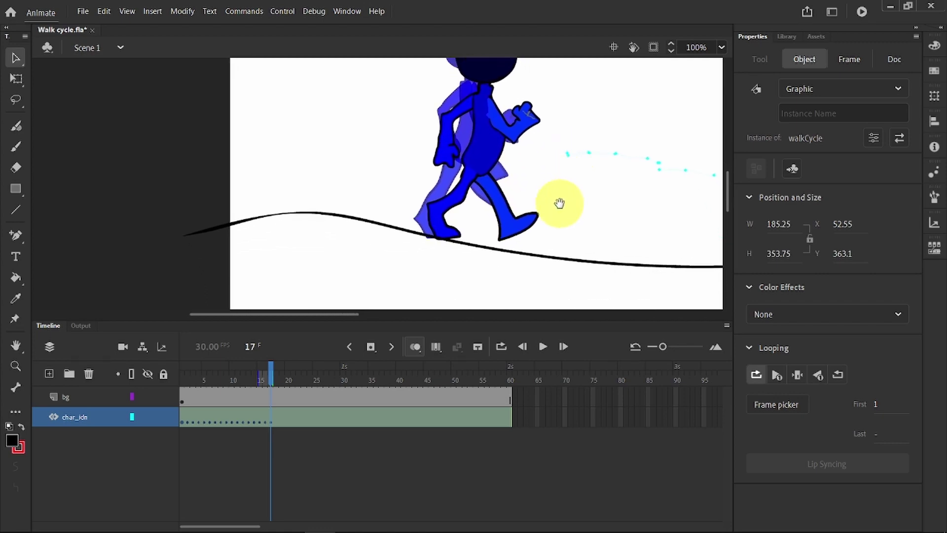
left_click(276, 372)
left_click(365, 270)
left_click(477, 123)
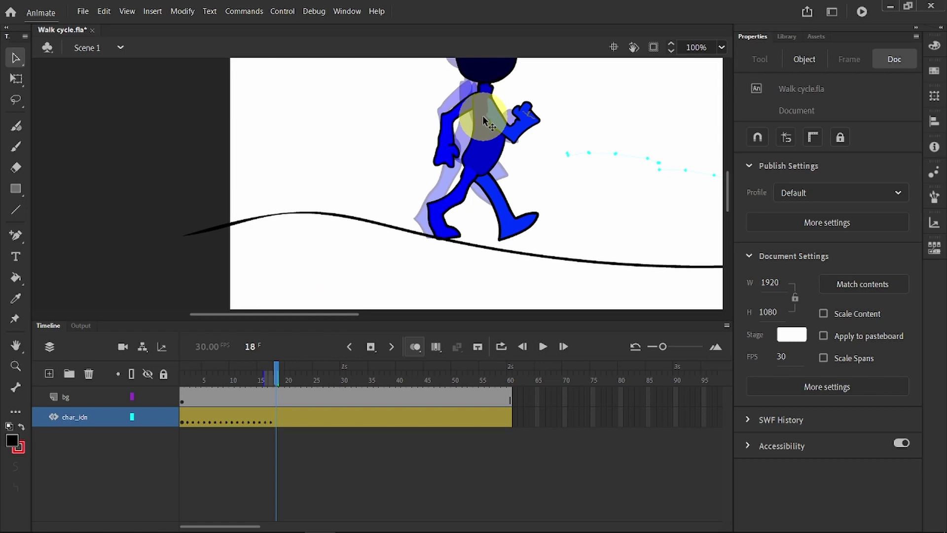
left_click(284, 352)
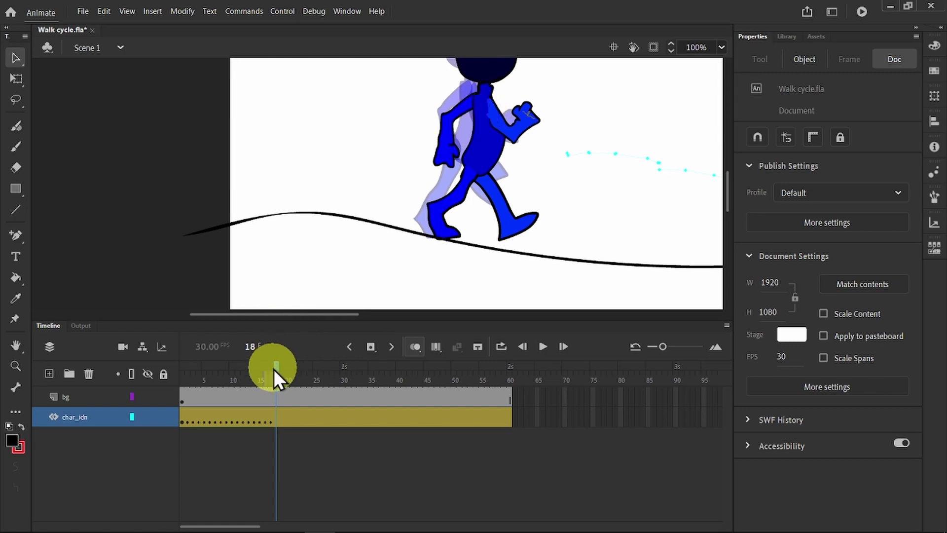
mouse_move(274, 365)
left_mouse_down()
mouse_move(260, 364)
mouse_move(278, 367)
left_mouse_up()
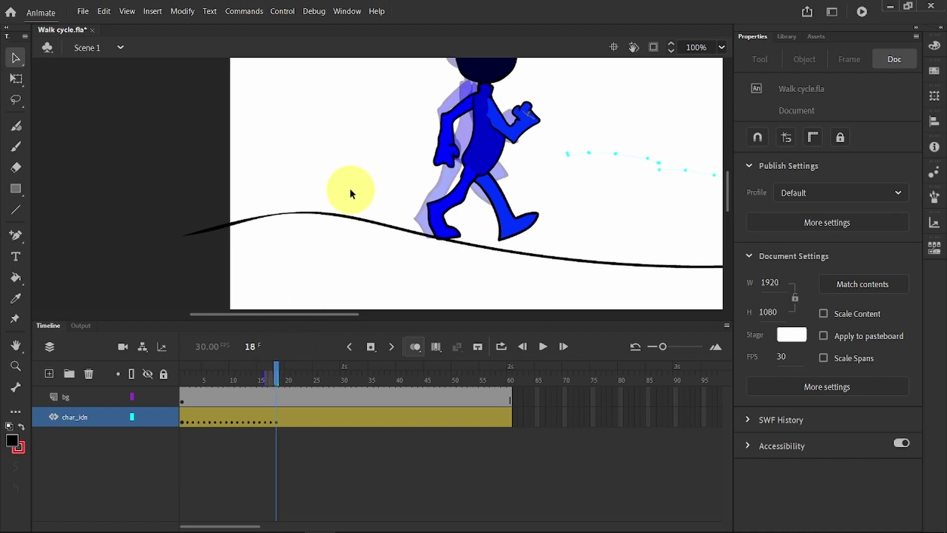
left_click_drag(275, 368, 282, 367)
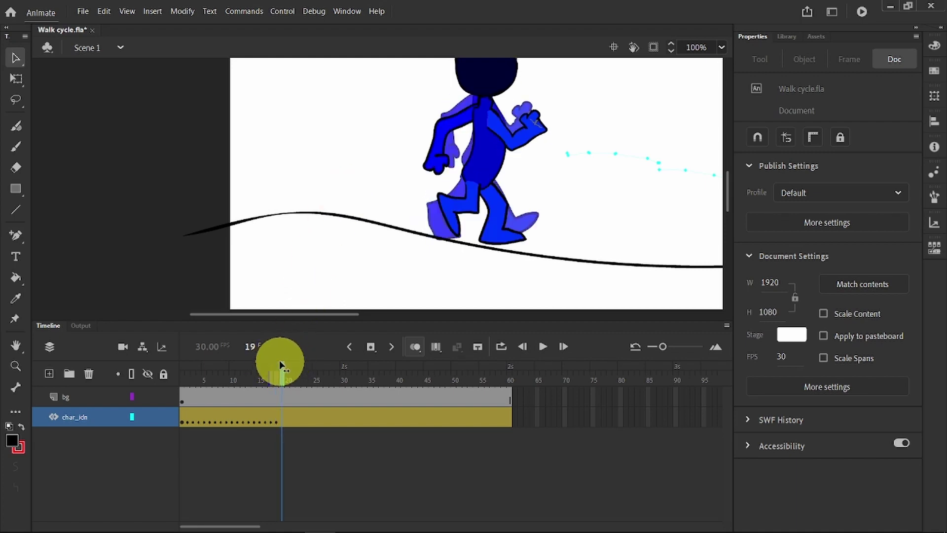
left_click(495, 167)
mouse_move(495, 163)
left_mouse_down()
mouse_move(511, 154)
mouse_move(504, 168)
left_mouse_up()
Insert a hold keyframe at frame 20 of char_idn and move the character forward to match the planted foot at frame 21
left_click(294, 362)
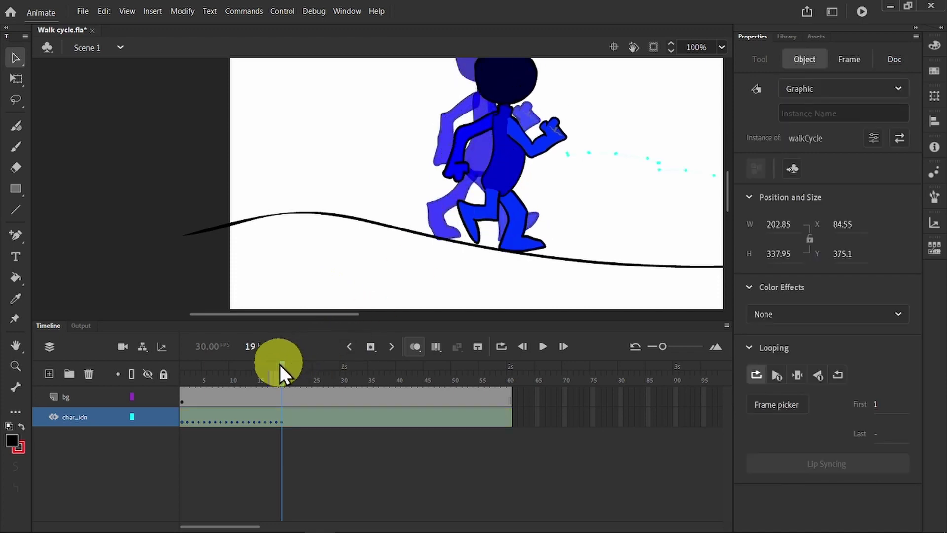
left_click_drag(280, 364, 287, 366)
left_click(321, 318)
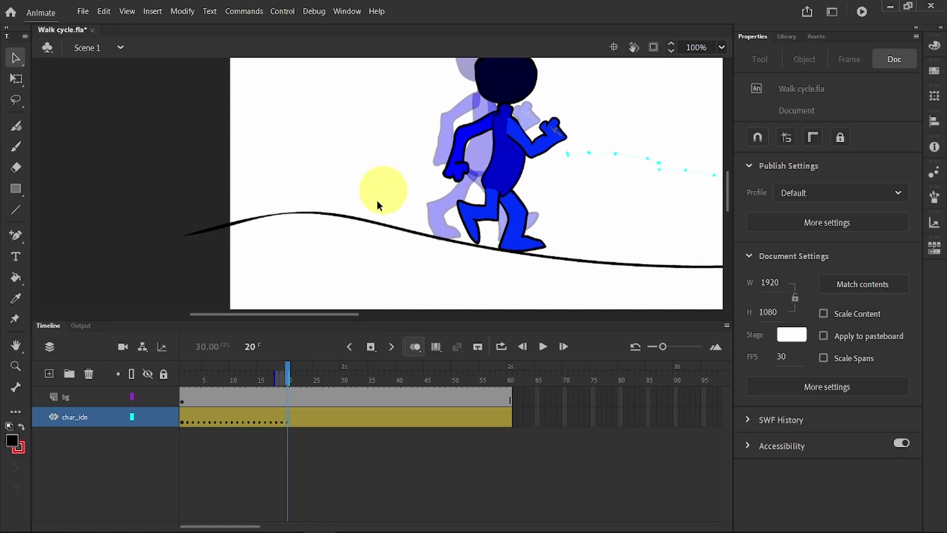
left_click_drag(288, 363, 293, 364)
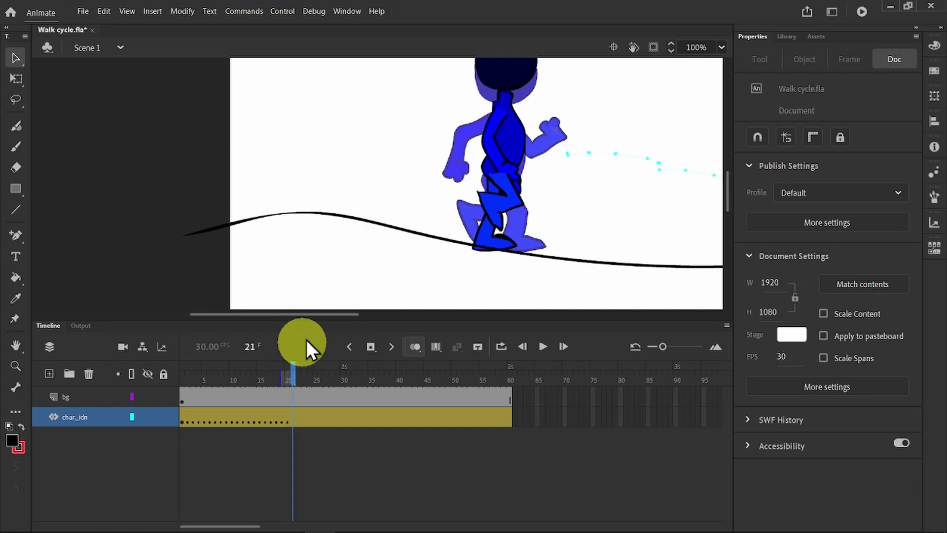
left_click_drag(507, 157, 531, 154)
left_click(477, 208)
Insert a hold keyframe at frame 22 and move the character to about X 172.55, Y 387.1 at frame 23
mouse_move(295, 369)
left_mouse_down()
mouse_move(302, 366)
mouse_move(298, 389)
mouse_move(298, 366)
mouse_move(307, 370)
left_mouse_up()
left_click(526, 157)
left_click(519, 177)
left_click_drag(519, 177, 560, 156)
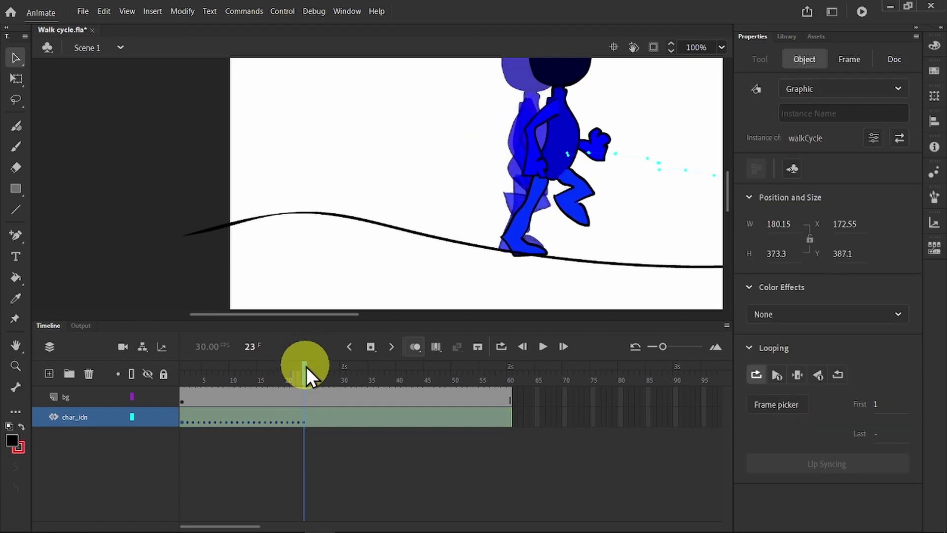
Add hold keyframes at frames 24 and 26, and move the character to about X 195.55 at frame 25 and X 228.55 at frame 27
left_click_drag(306, 366, 316, 367)
left_click(546, 137)
left_click(556, 142)
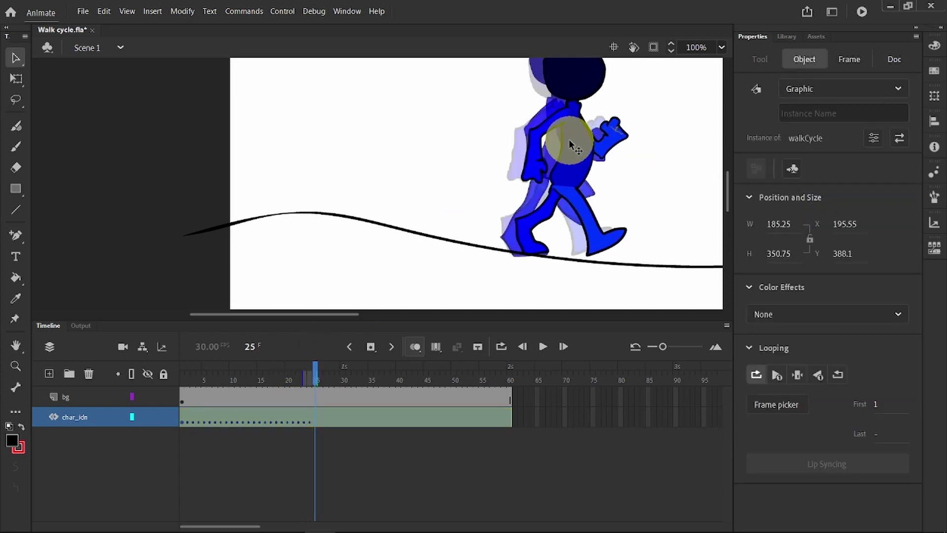
left_click_drag(316, 368, 319, 369)
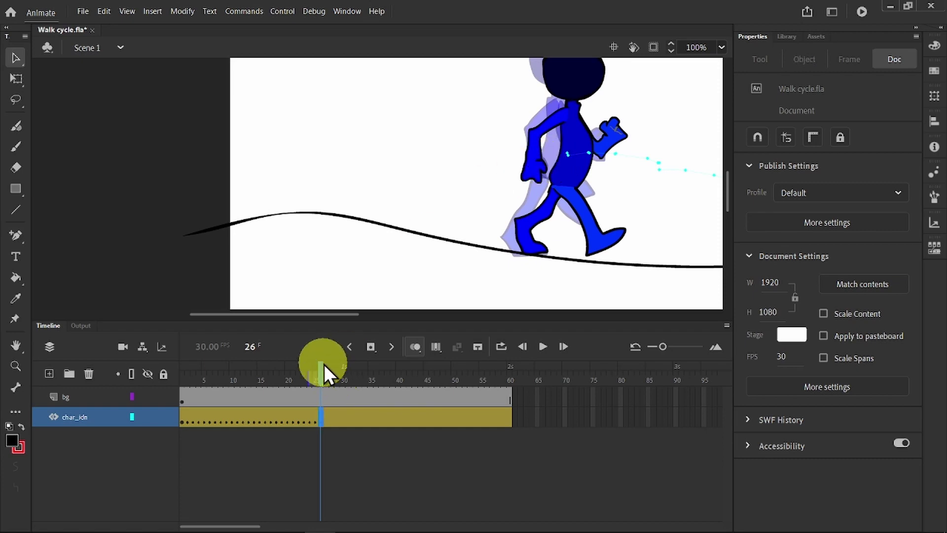
left_click(325, 369)
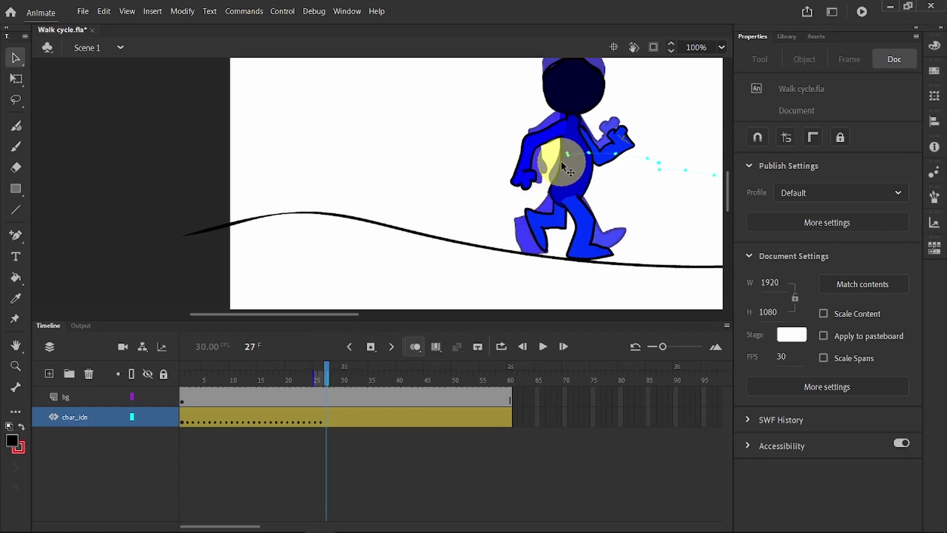
left_click_drag(554, 163, 584, 172)
Insert a hold keyframe at frame 28 and align the character's planted foot with the onion skin at frame 29
left_click(324, 376)
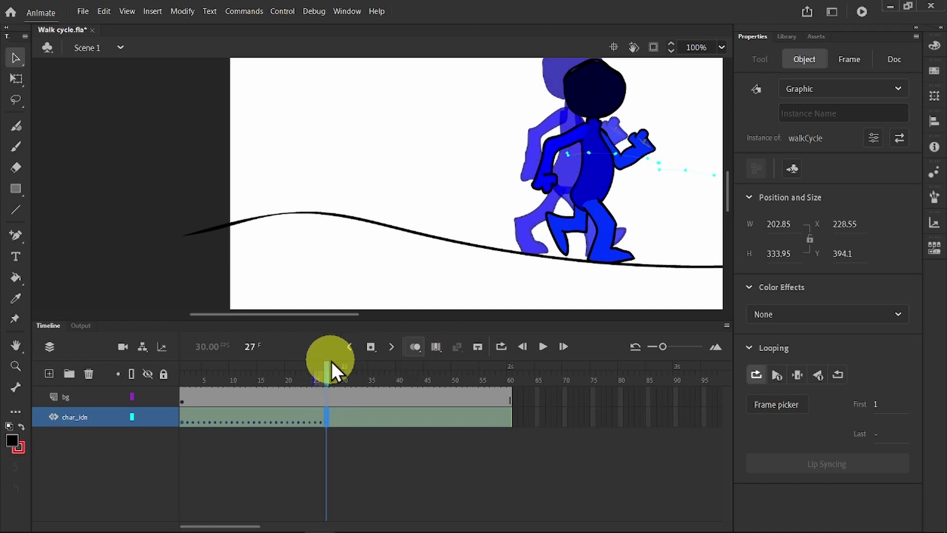
left_click(330, 361)
left_click_drag(334, 362, 332, 368)
left_click(476, 131)
left_click(334, 366)
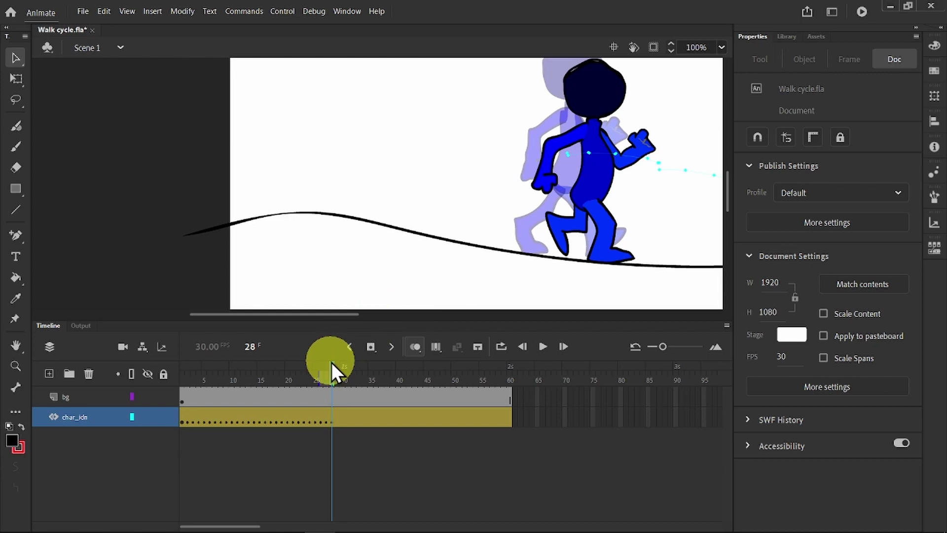
left_click(336, 364)
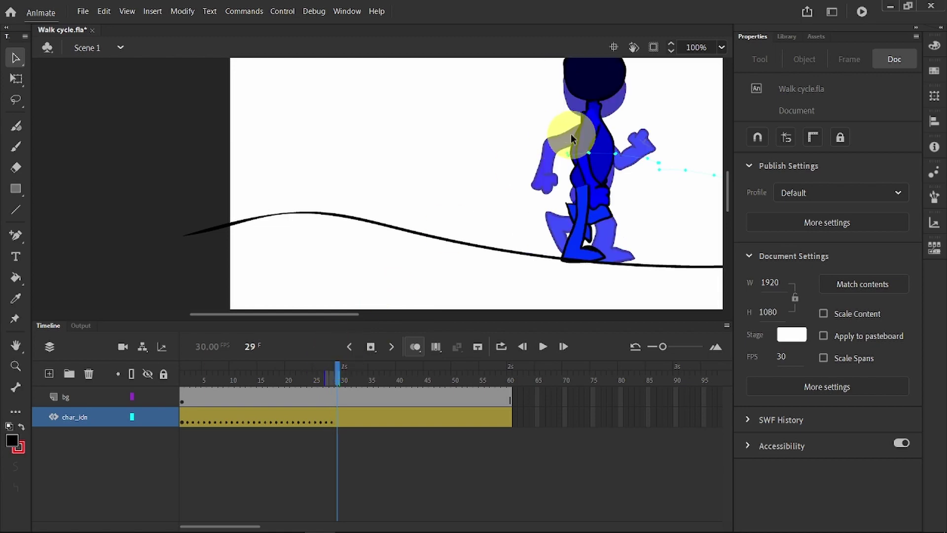
left_click_drag(590, 165, 620, 166)
Insert a hold keyframe at frame 30 and move the character forward along the ground line at frame 31
left_click_drag(338, 366, 349, 367)
key("F6")
left_click(609, 208)
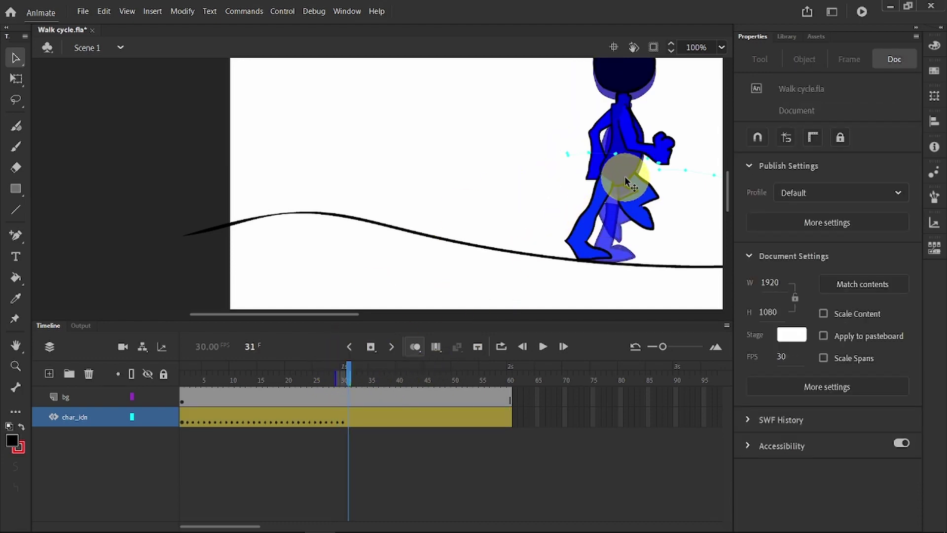
left_click_drag(625, 176, 651, 182)
Insert a hold keyframe at frame 32 and move the character to about X 347.6, Y 407.1 on the ground line at frame 33
left_click(349, 362)
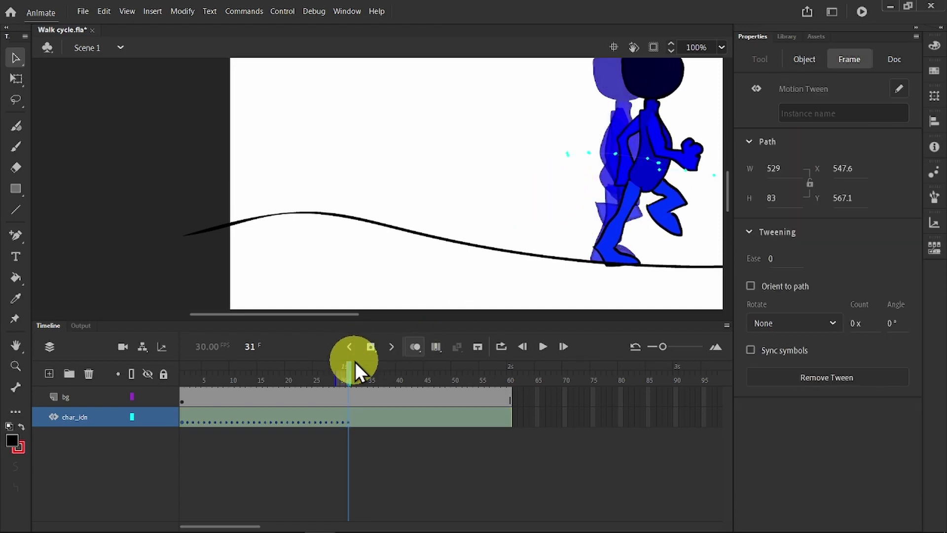
left_click_drag(348, 365, 355, 368)
left_click(496, 205)
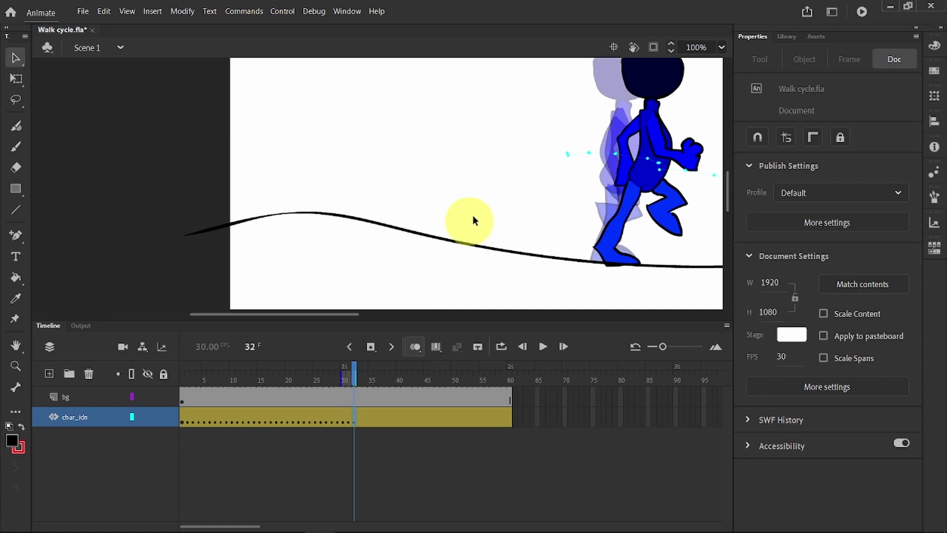
left_click_drag(600, 178, 403, 181)
left_click_drag(356, 367, 364, 370)
left_click(445, 205)
left_click_drag(455, 206, 459, 209)
Insert a hold keyframe at frame 34 and move the character to about X 381.65, Y 401.1 at frame 35
left_click(360, 368)
left_click_drag(360, 364, 366, 365)
left_click_drag(461, 199, 473, 210)
left_click(366, 376)
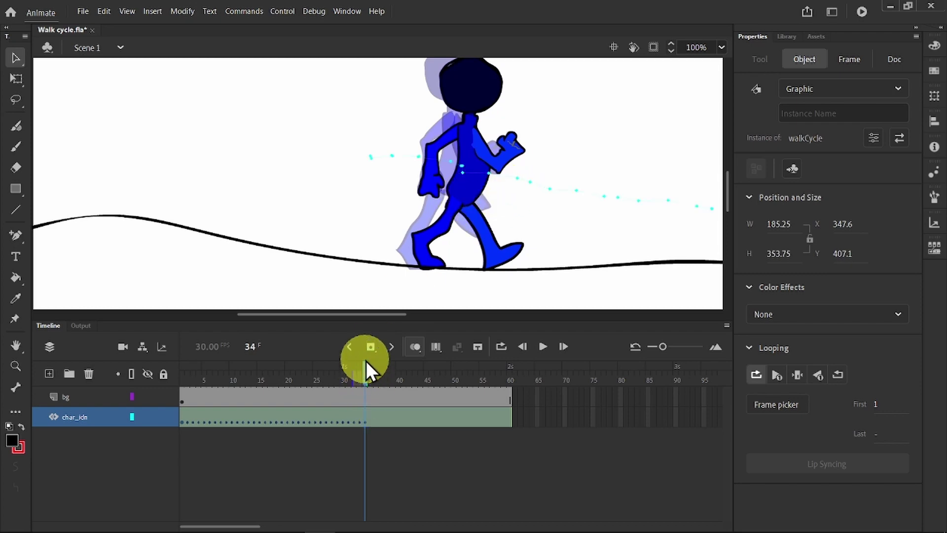
left_click(371, 367)
left_click(471, 206)
left_click_drag(470, 206, 523, 213)
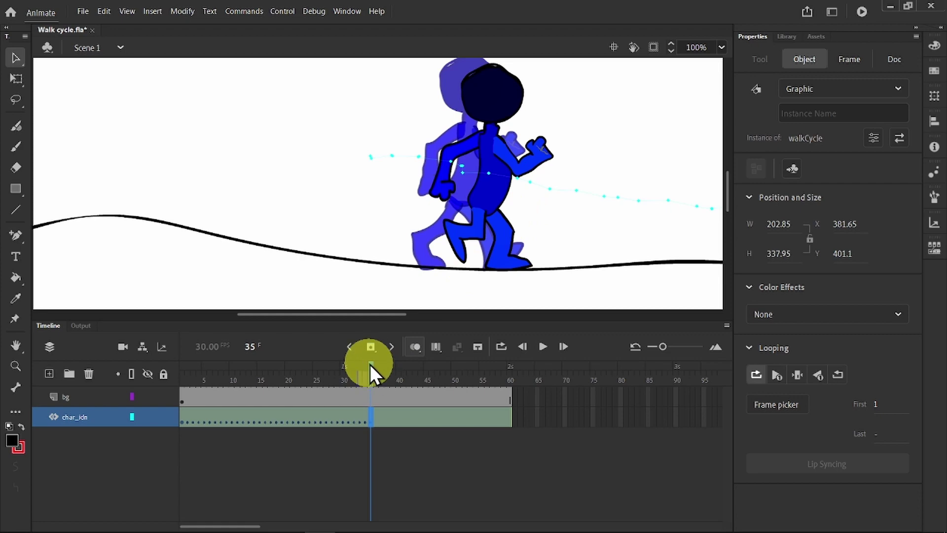
Insert a hold keyframe at frame 36 and move the character to about X 428.65, Y 401.1 at frame 37
left_click_drag(369, 364, 380, 362)
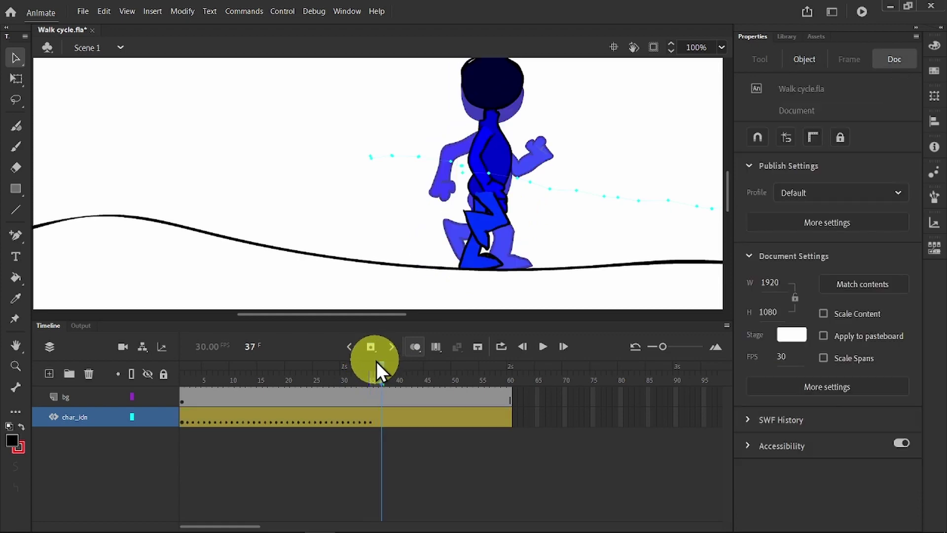
left_click(377, 366)
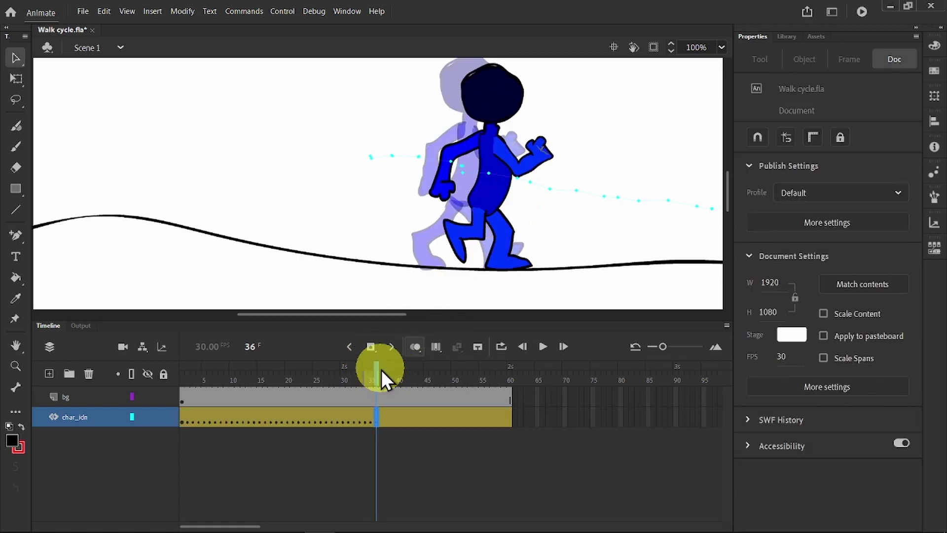
left_click(383, 364)
left_click_drag(491, 213, 520, 212)
Insert a hold keyframe at frame 38 and move the character to about X 475.65, Y 404.1 at frame 39
left_click(383, 367)
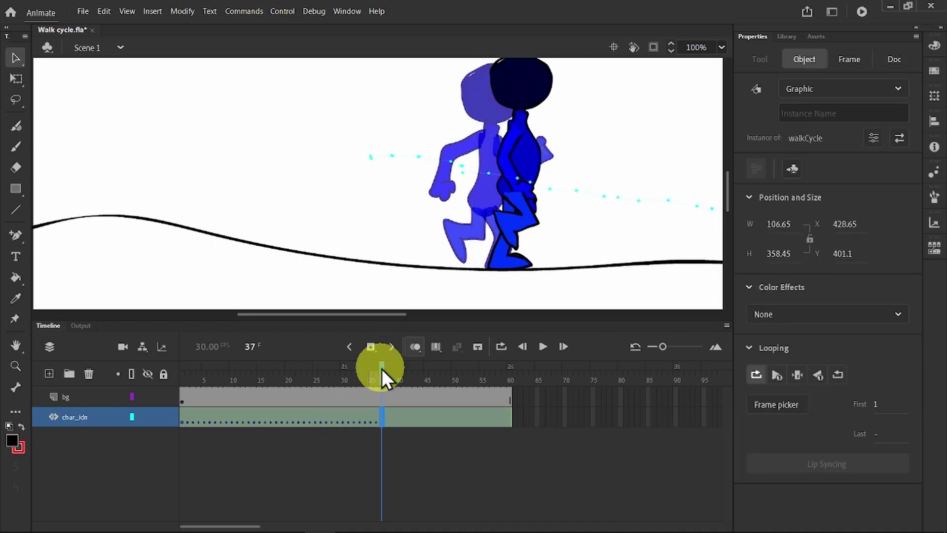
left_click(387, 364)
left_click(507, 212)
left_click(392, 347)
left_click(393, 365)
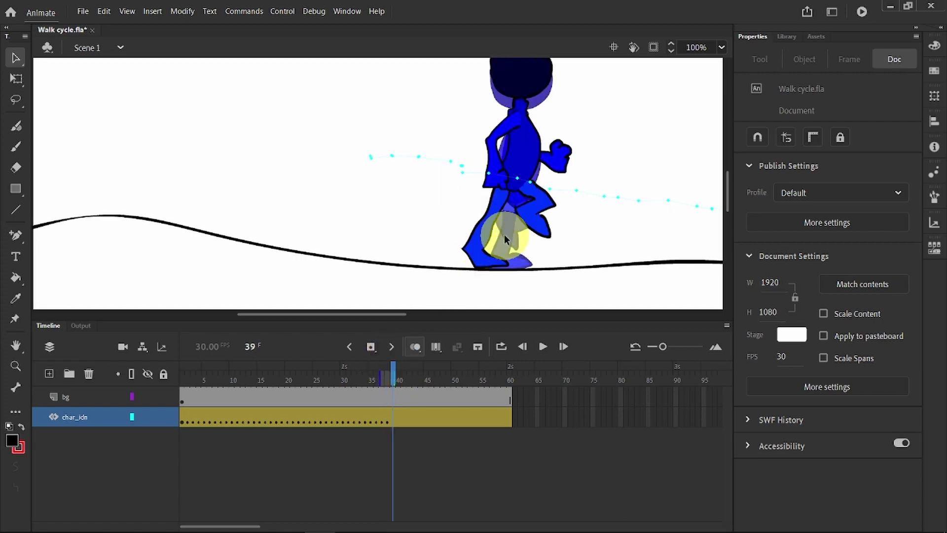
left_click_drag(486, 226, 517, 233)
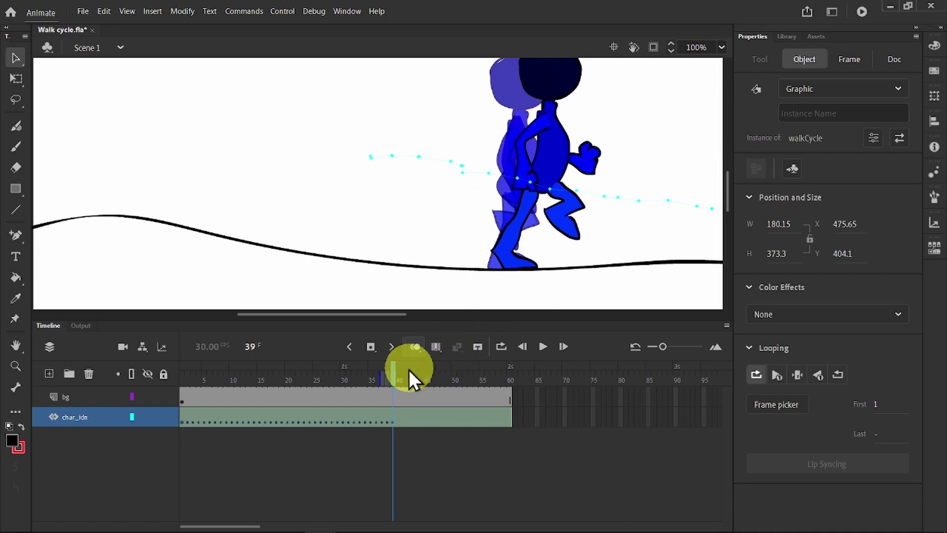
Add hold keyframes at frames 40 and 42, and move the character to about X 497.65 at frame 41 and farther forward at frame 43
left_click_drag(392, 364, 404, 366)
left_click_drag(537, 201, 554, 205)
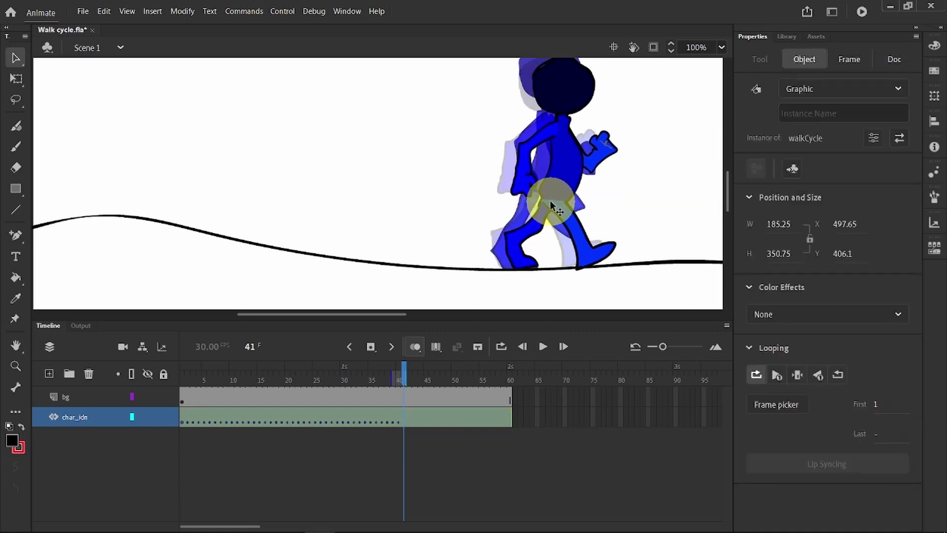
left_click(425, 353)
left_click(408, 367)
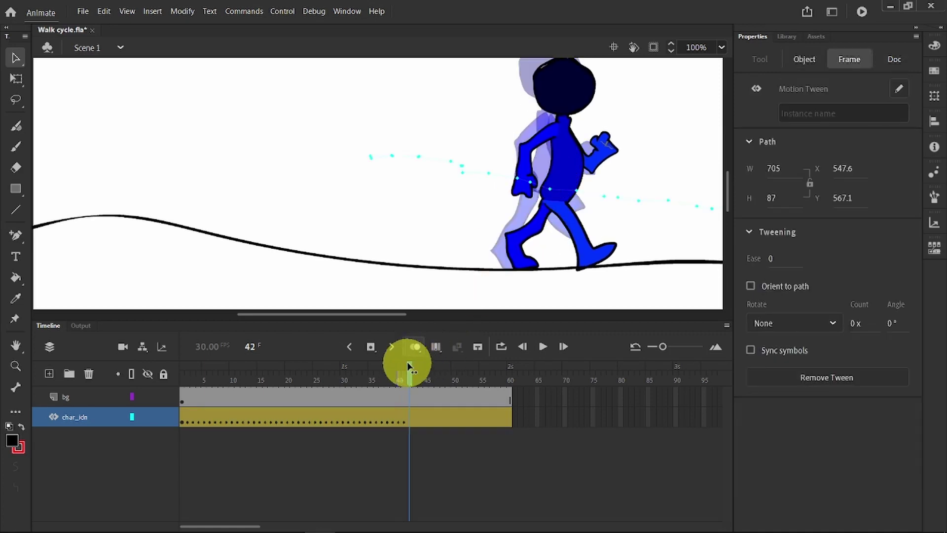
left_click(496, 291)
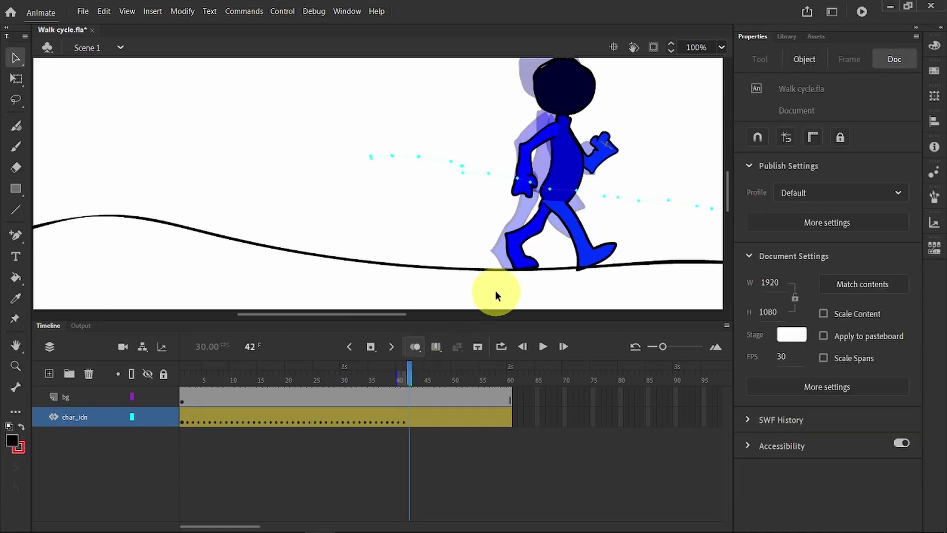
left_click(414, 367)
left_click_drag(548, 210, 577, 191)
Insert a hold keyframe at frame 44 and move the character to about X 576.65, Y 396.1 at frame 45
left_click(420, 368)
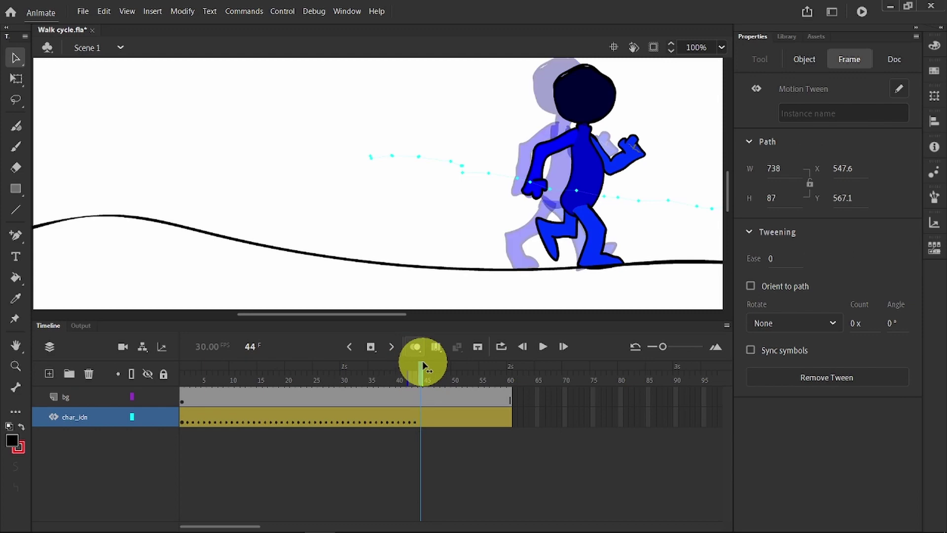
left_click(554, 275)
left_click(421, 362)
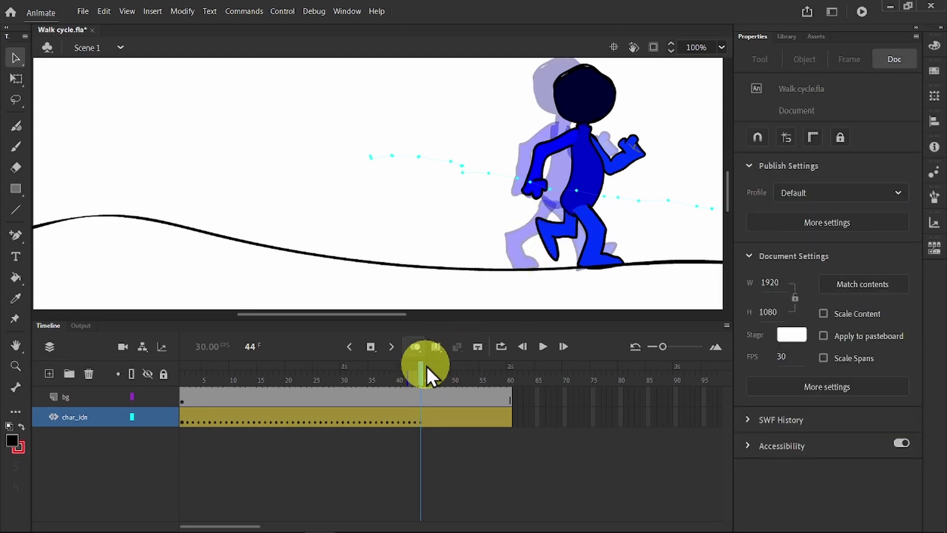
left_click(427, 366)
left_click(581, 232)
left_click_drag(581, 232, 596, 232)
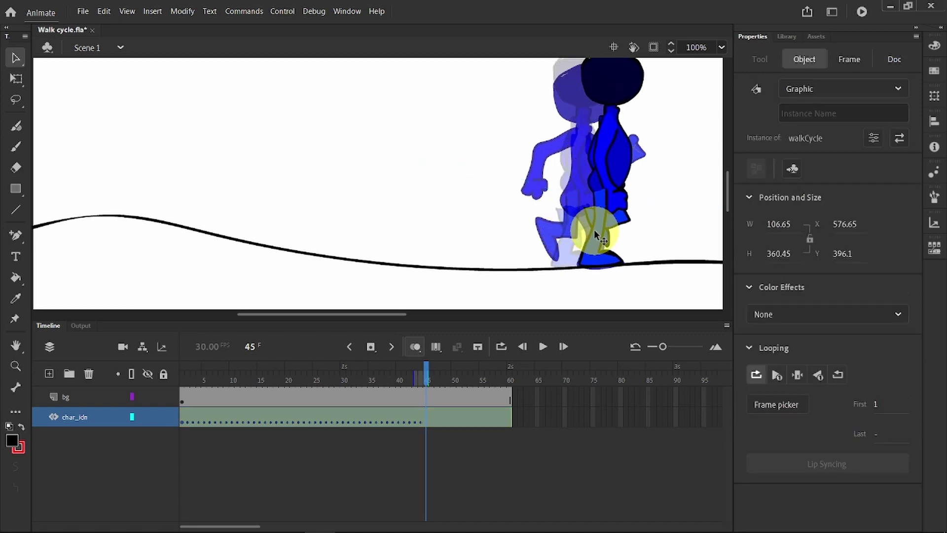
Add hold keyframes at frames 46 and 48, and move the character forward at frame 47 and to about X 638.7, Y 399.1 at frame 49
left_click_drag(428, 368, 438, 365)
left_click(601, 216)
left_click_drag(581, 222, 602, 217)
left_click_drag(442, 370, 448, 366)
left_click(568, 232)
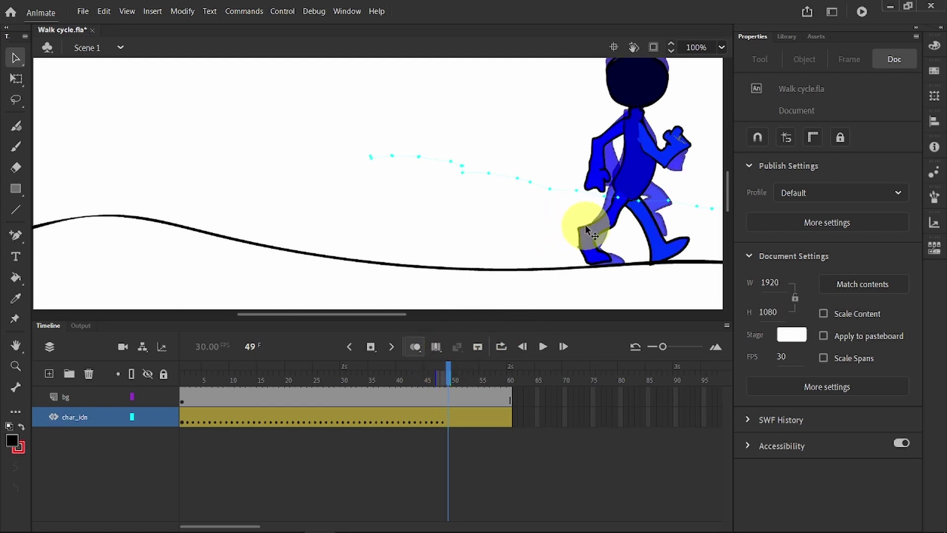
left_click_drag(590, 229, 609, 230)
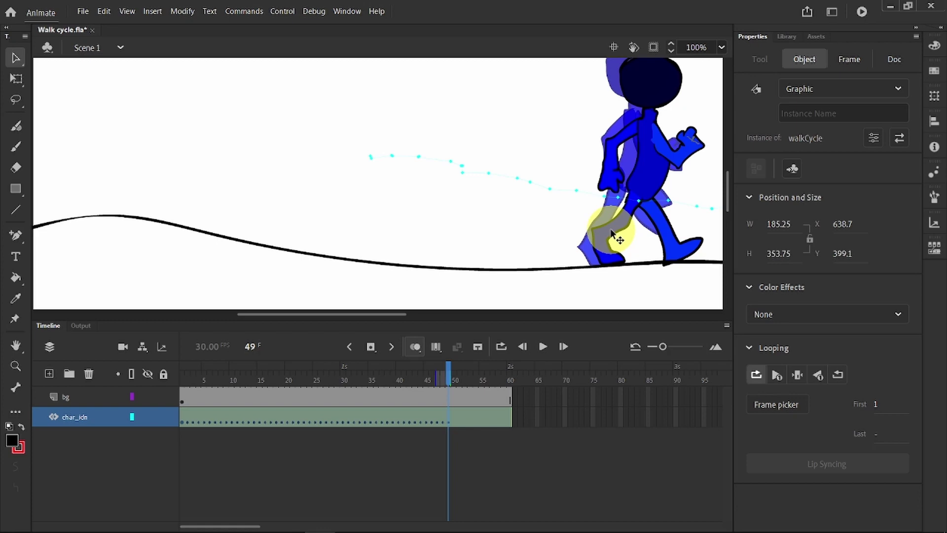
Add hold keyframes at frames 50 and 52, moving the character to about X 672.7, Y 387.1 at frame 51 and X 718.7, Y 385.1 at 53
left_click(452, 366)
key("F6")
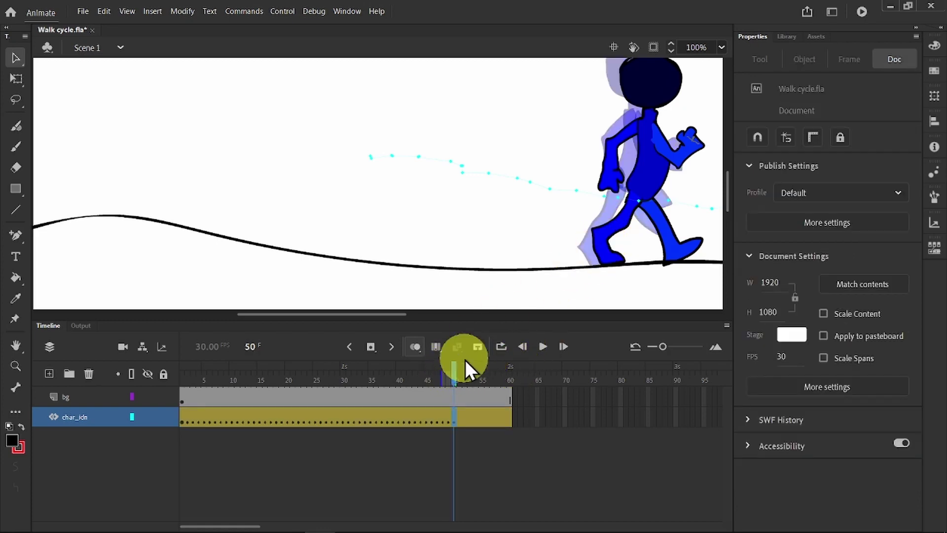
key("period")
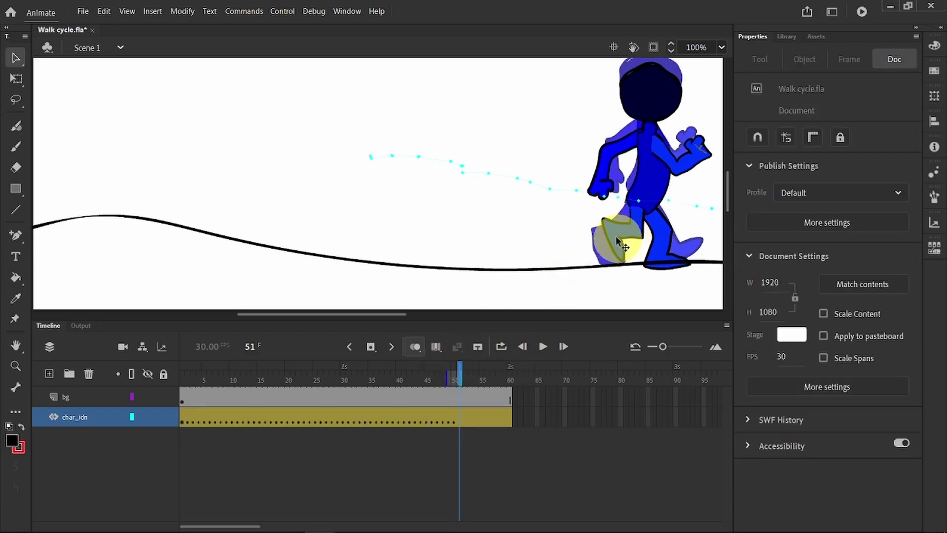
left_click_drag(616, 241, 634, 223)
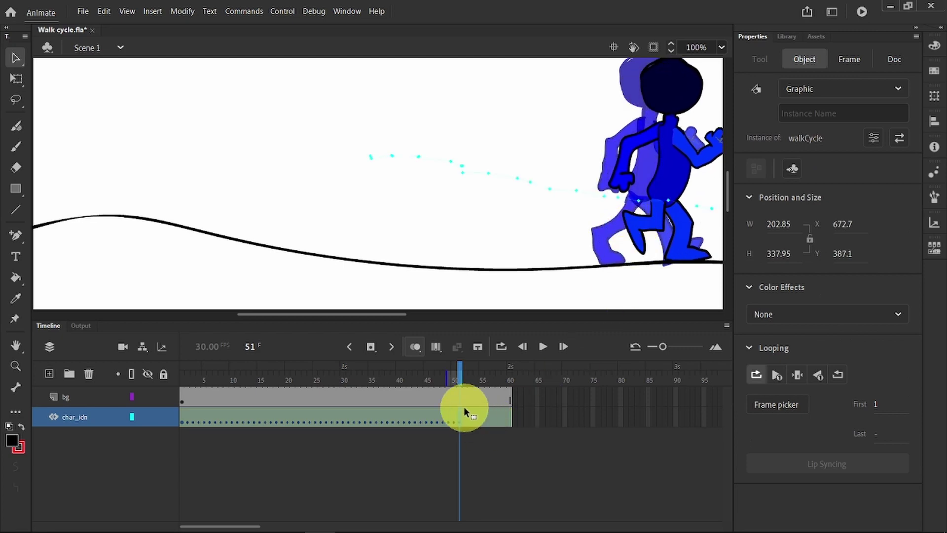
left_click_drag(460, 370, 469, 366)
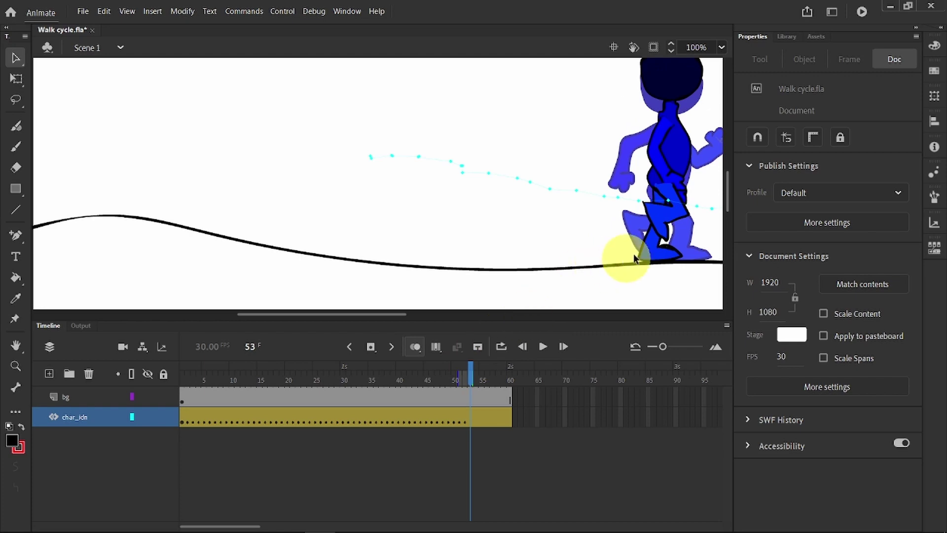
left_click_drag(656, 247, 464, 241)
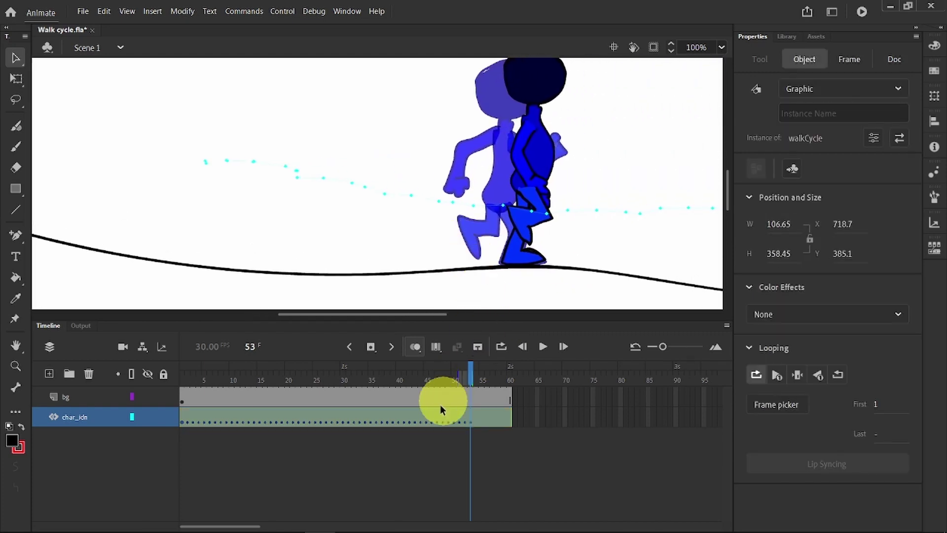
Add hold keyframes at frames 54 and 56, and move the character forward at frames 55 and 57 to keep the planted foot in place
left_click(477, 368)
left_click(542, 284)
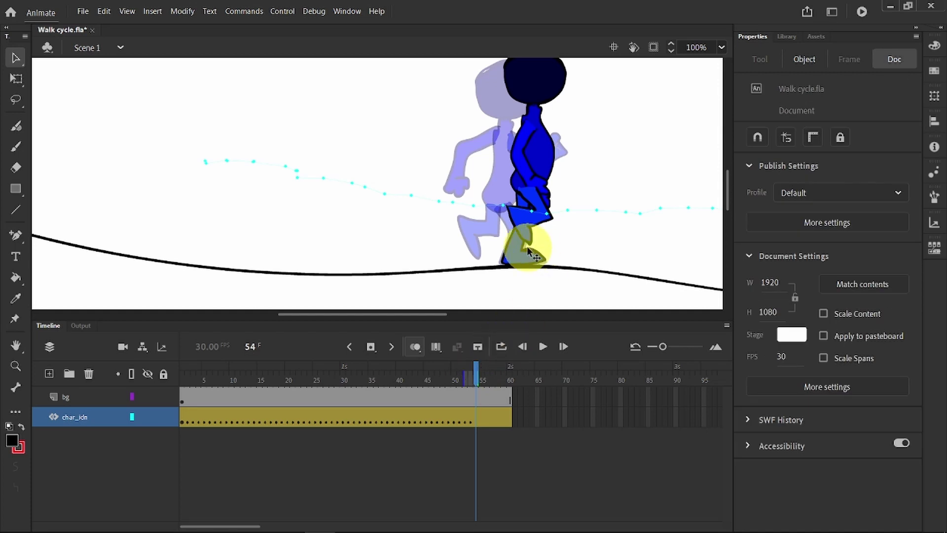
left_click(481, 369)
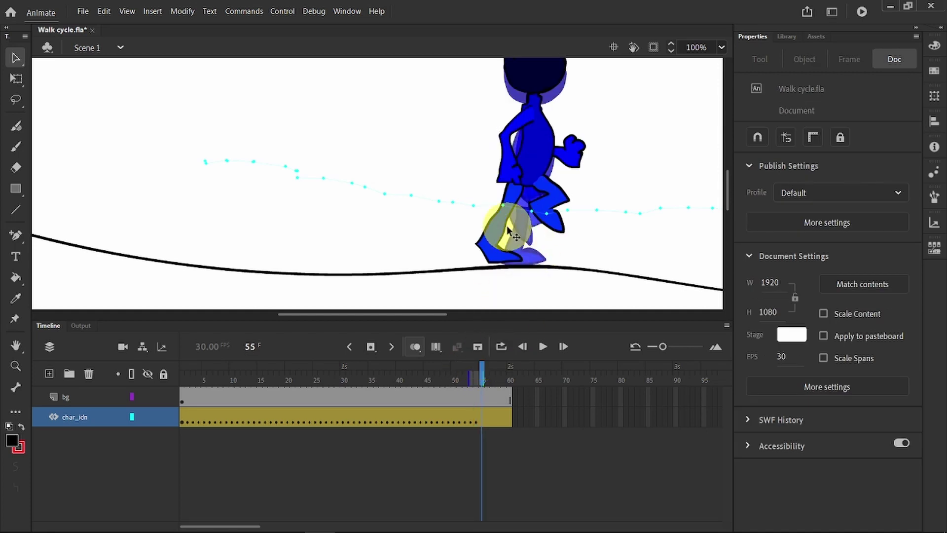
left_click(522, 236)
left_click_drag(521, 232, 561, 213)
left_click(487, 370)
left_click(551, 271)
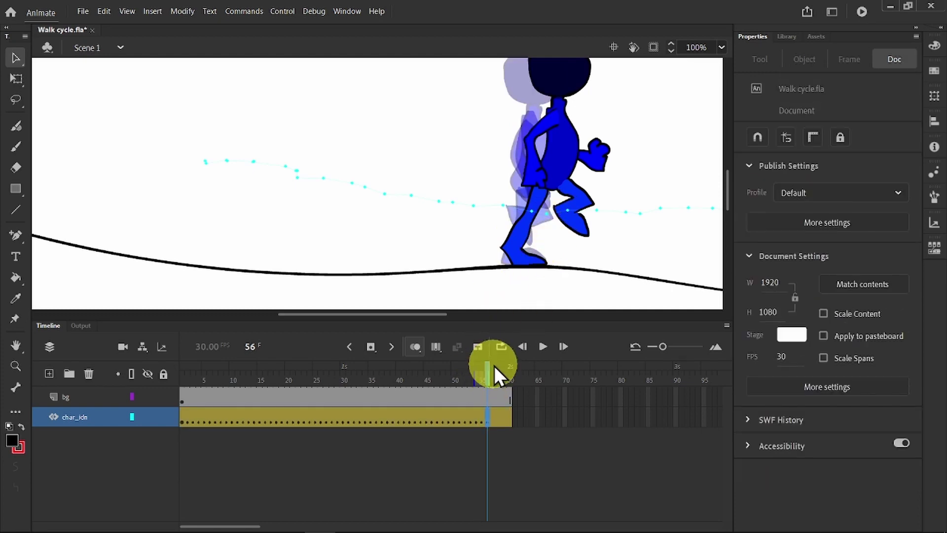
left_click(493, 367)
left_click_drag(524, 239, 526, 271)
Add hold keyframes at frames 58 and 60, and move the character to about X 817.75, Y 395.1 at frame 59
left_click(499, 367)
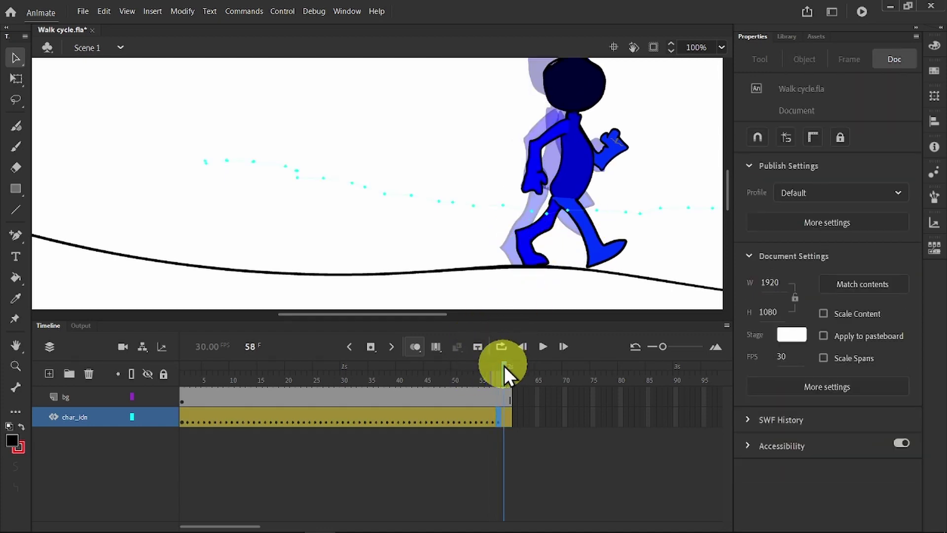
left_click(504, 367)
left_click(551, 242)
left_click_drag(550, 241, 603, 232)
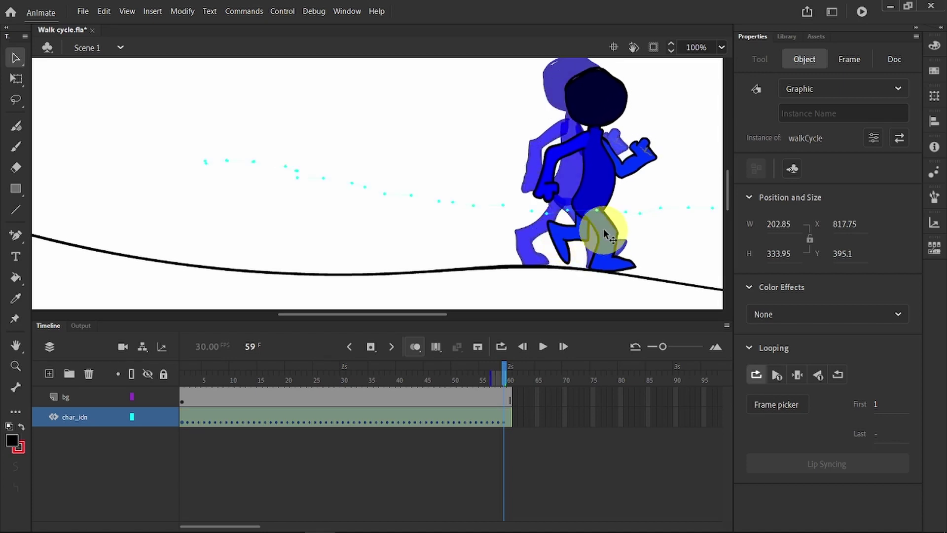
left_click(511, 367)
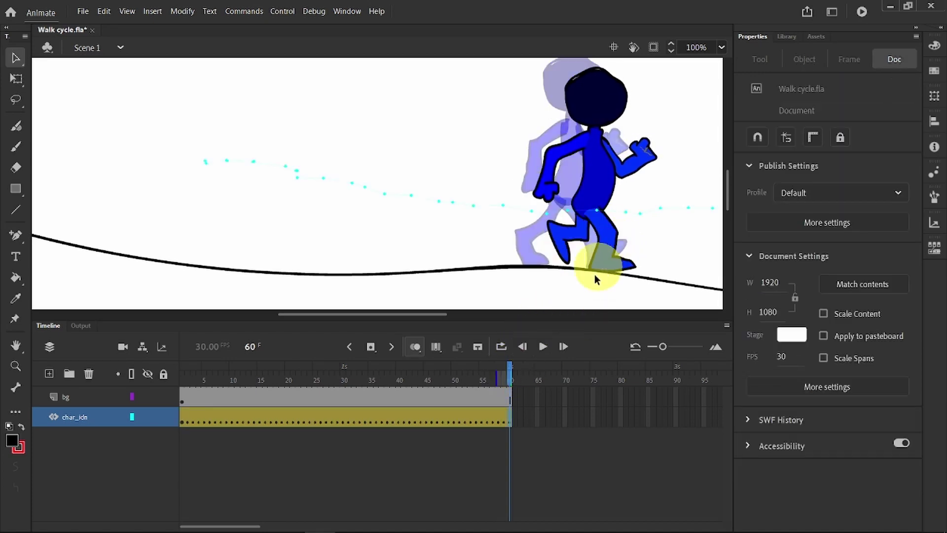
key("F6")
Play back the walk animation with the whole ground line in view to check the character's movement in Scene 1
key("ctrl+minus")
key("ctrl+minus")
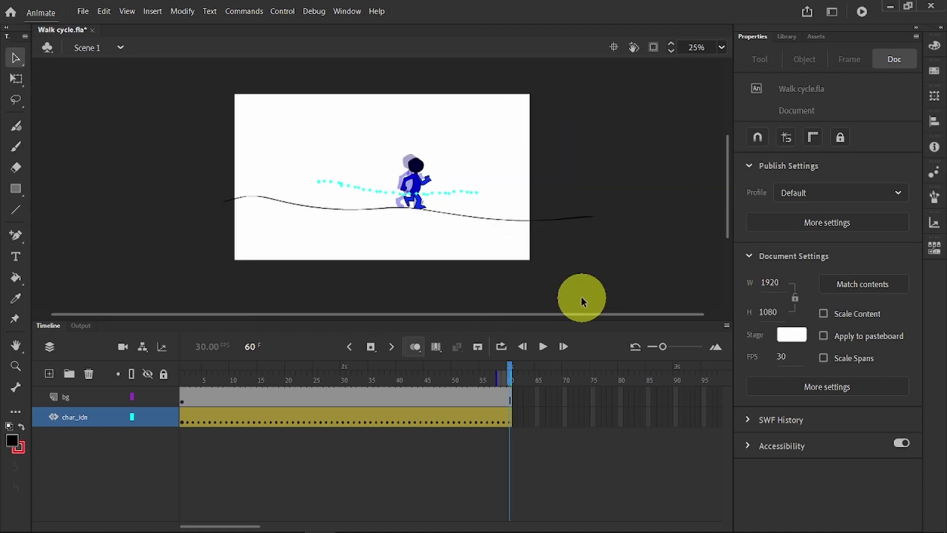
key("ctrl+equal")
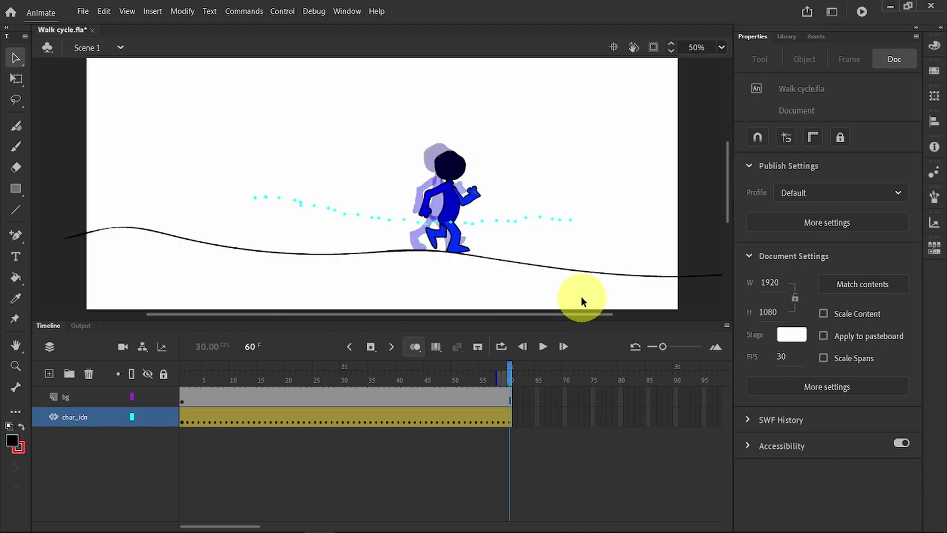
key("Return")
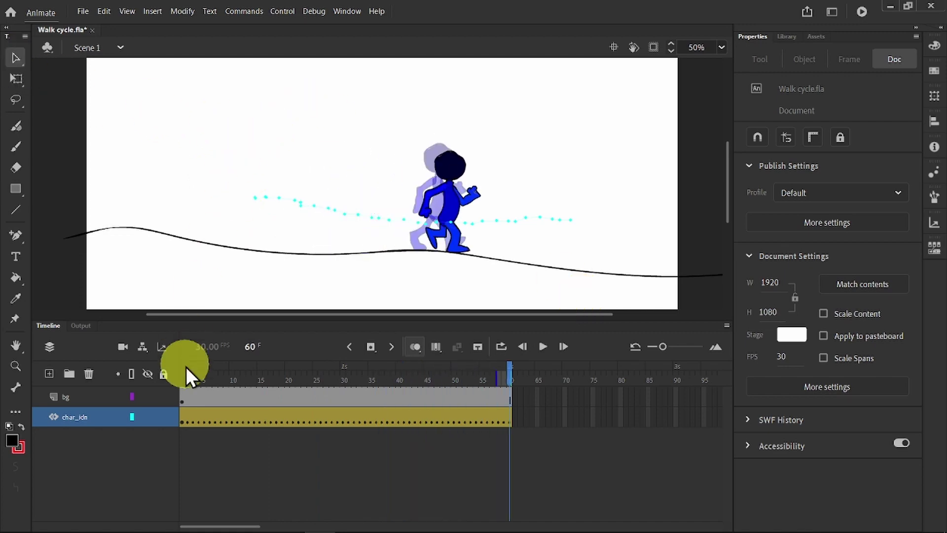
left_click(202, 394)
left_click(223, 286)
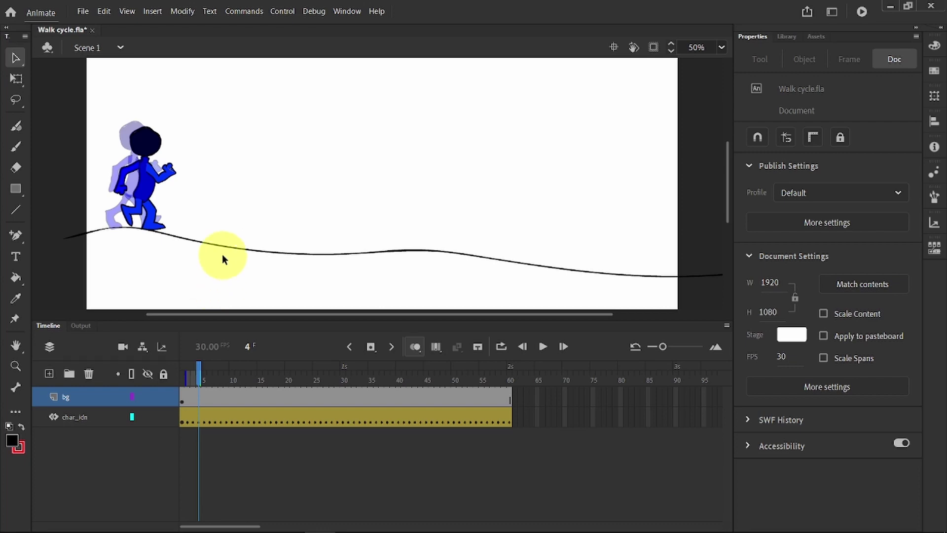
Save the Walk cycle document and open the export settings for video and media
key("ctrl+s")
left_click(83, 11)
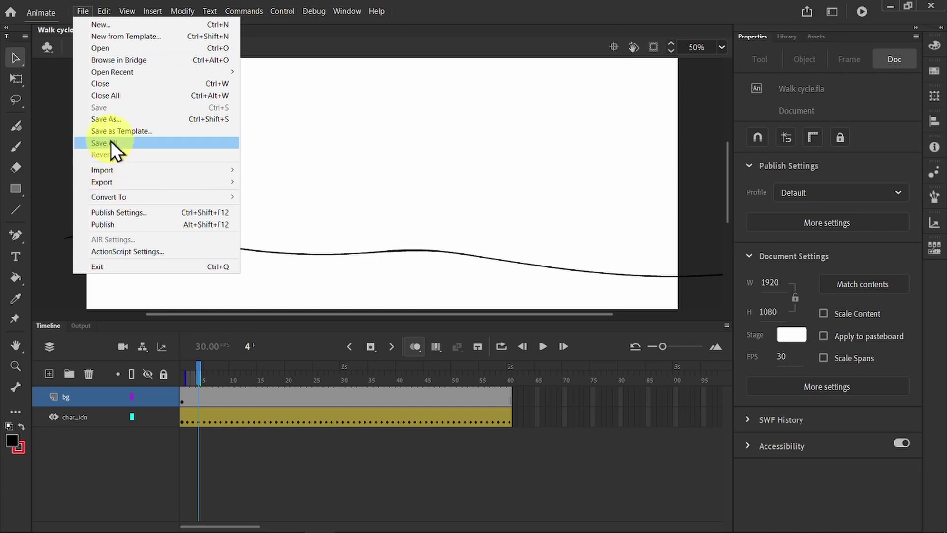
mouse_move(122, 182)
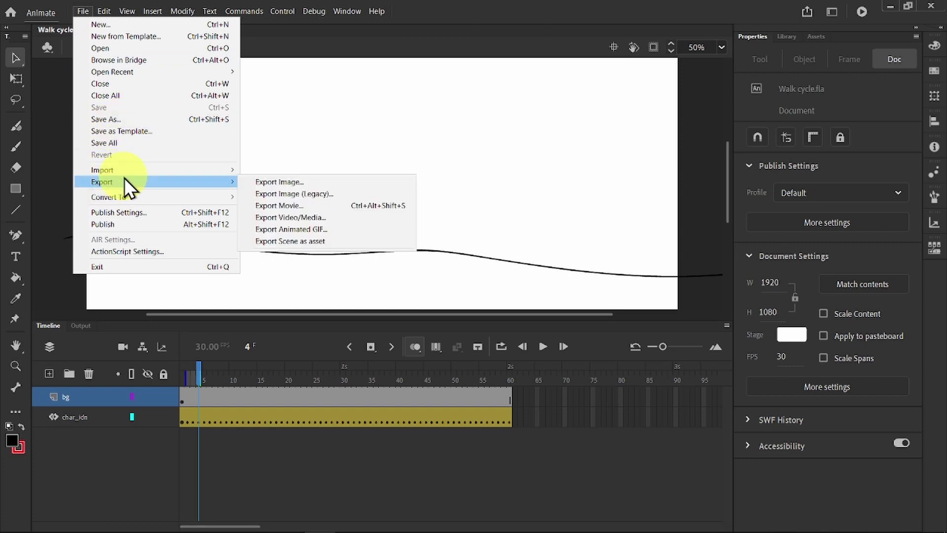
left_click(302, 218)
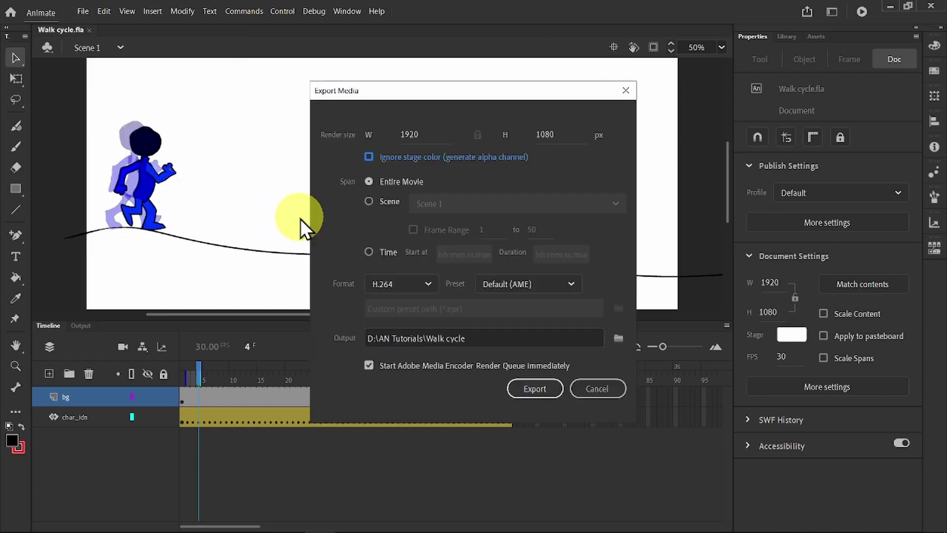